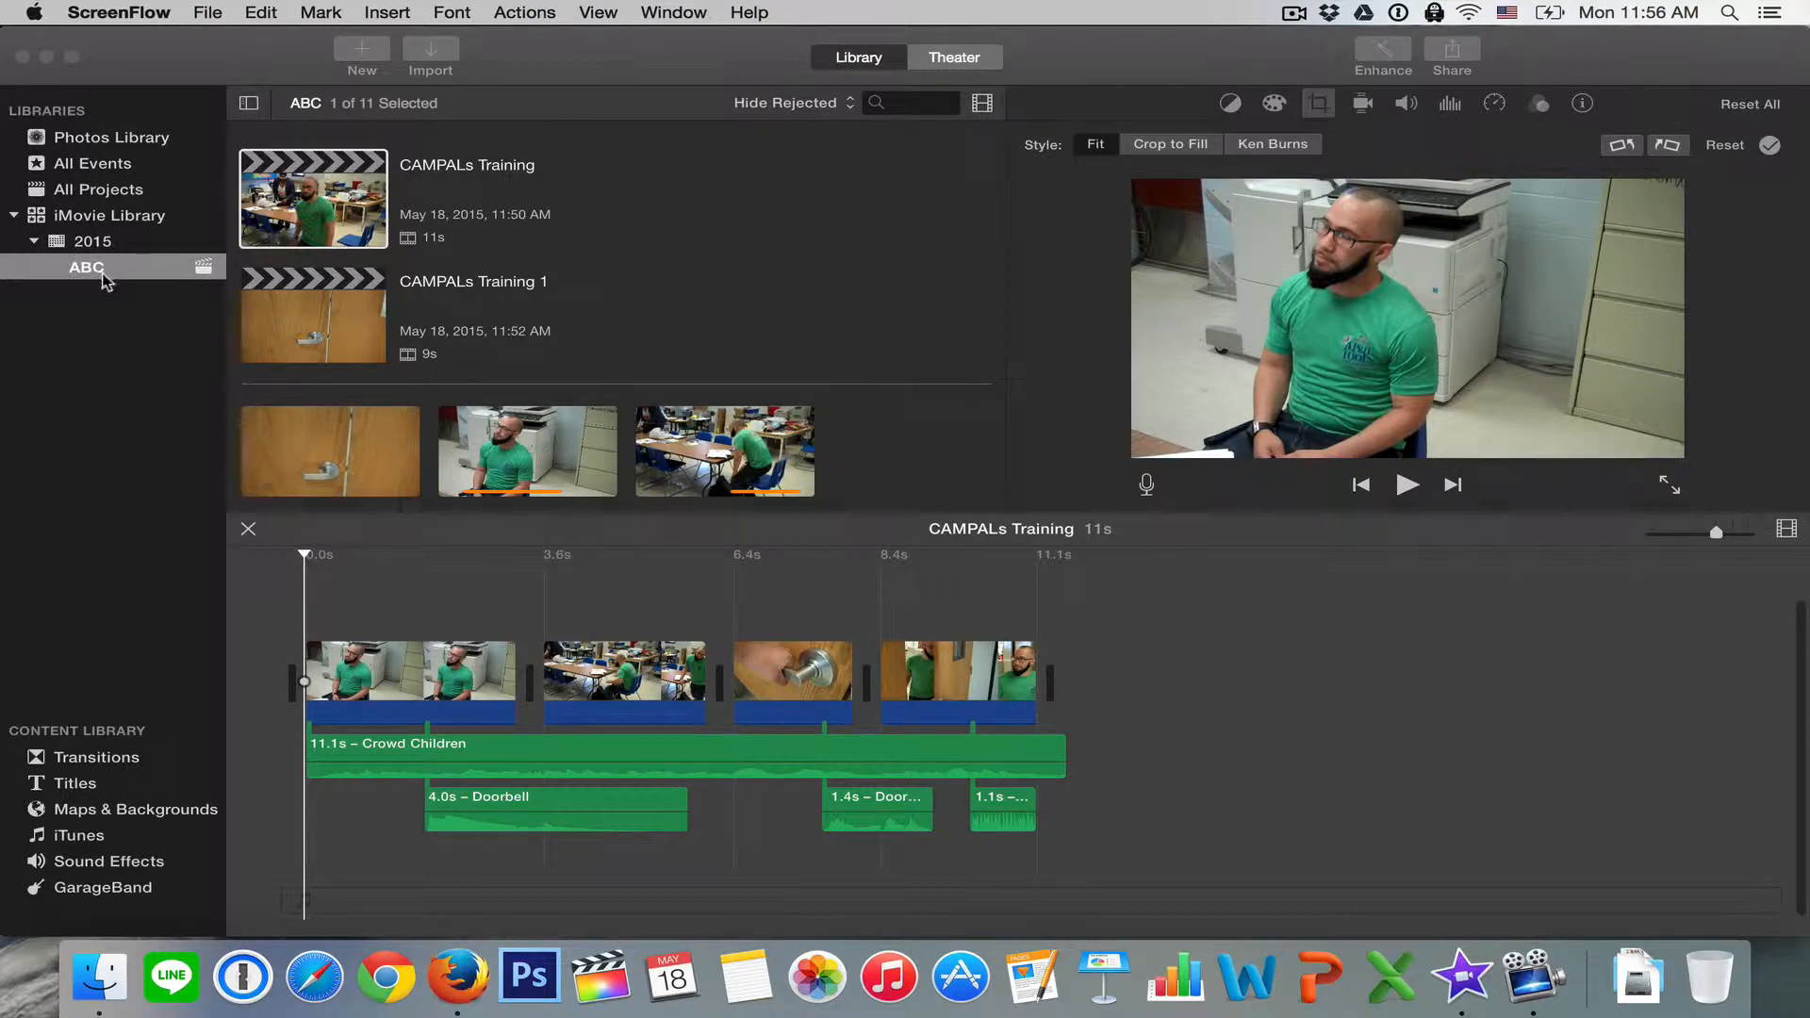
- Create a new event in the iMovie Library and name it CAMPALs
click(85, 243)
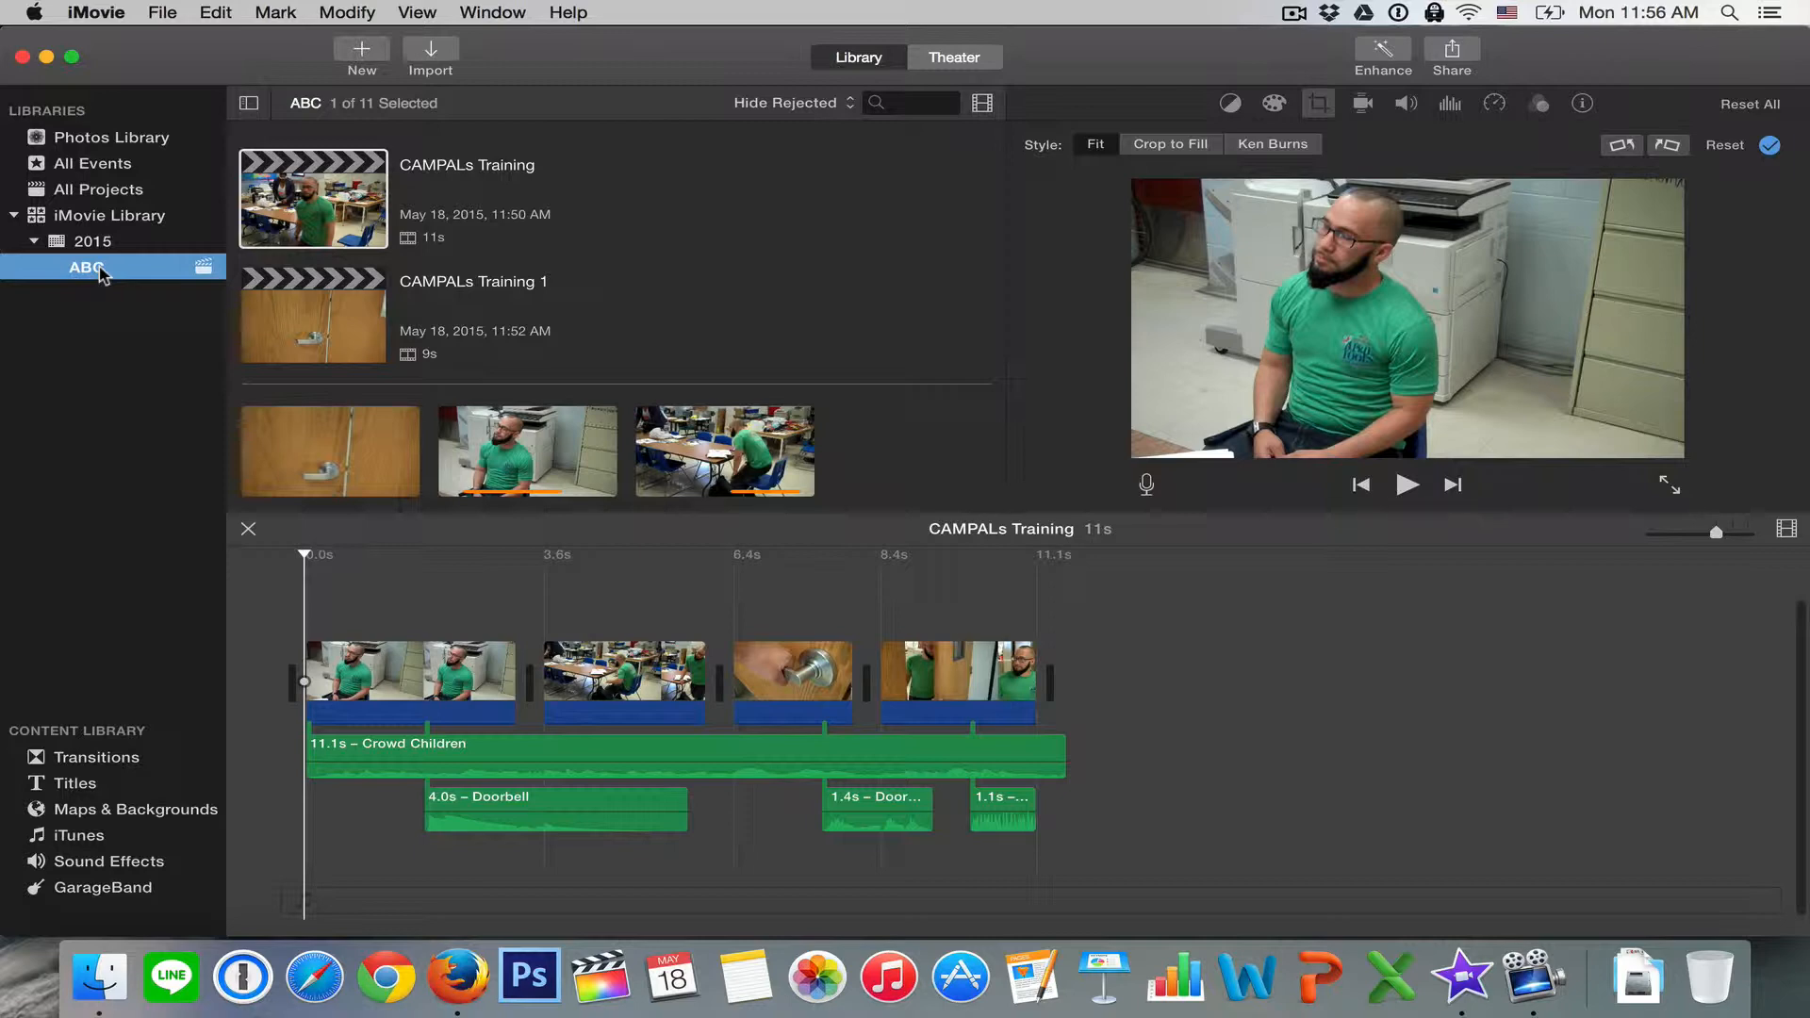
click(174, 9)
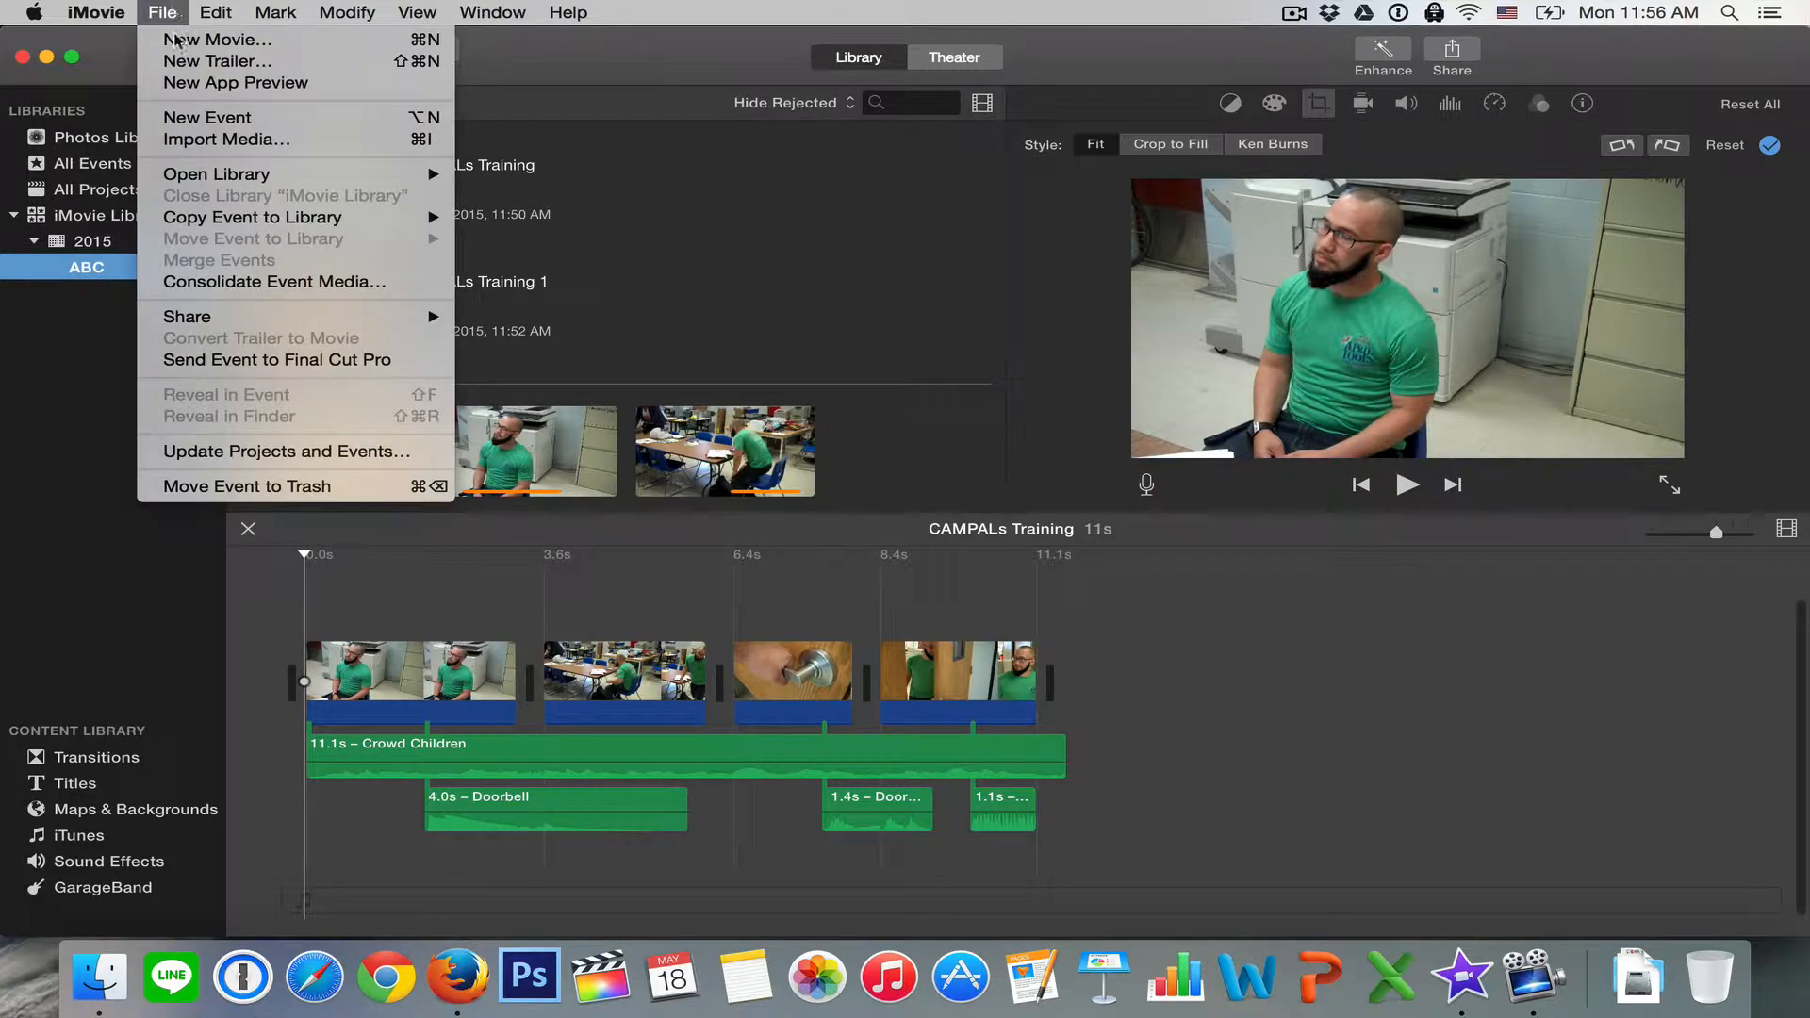
click(173, 12)
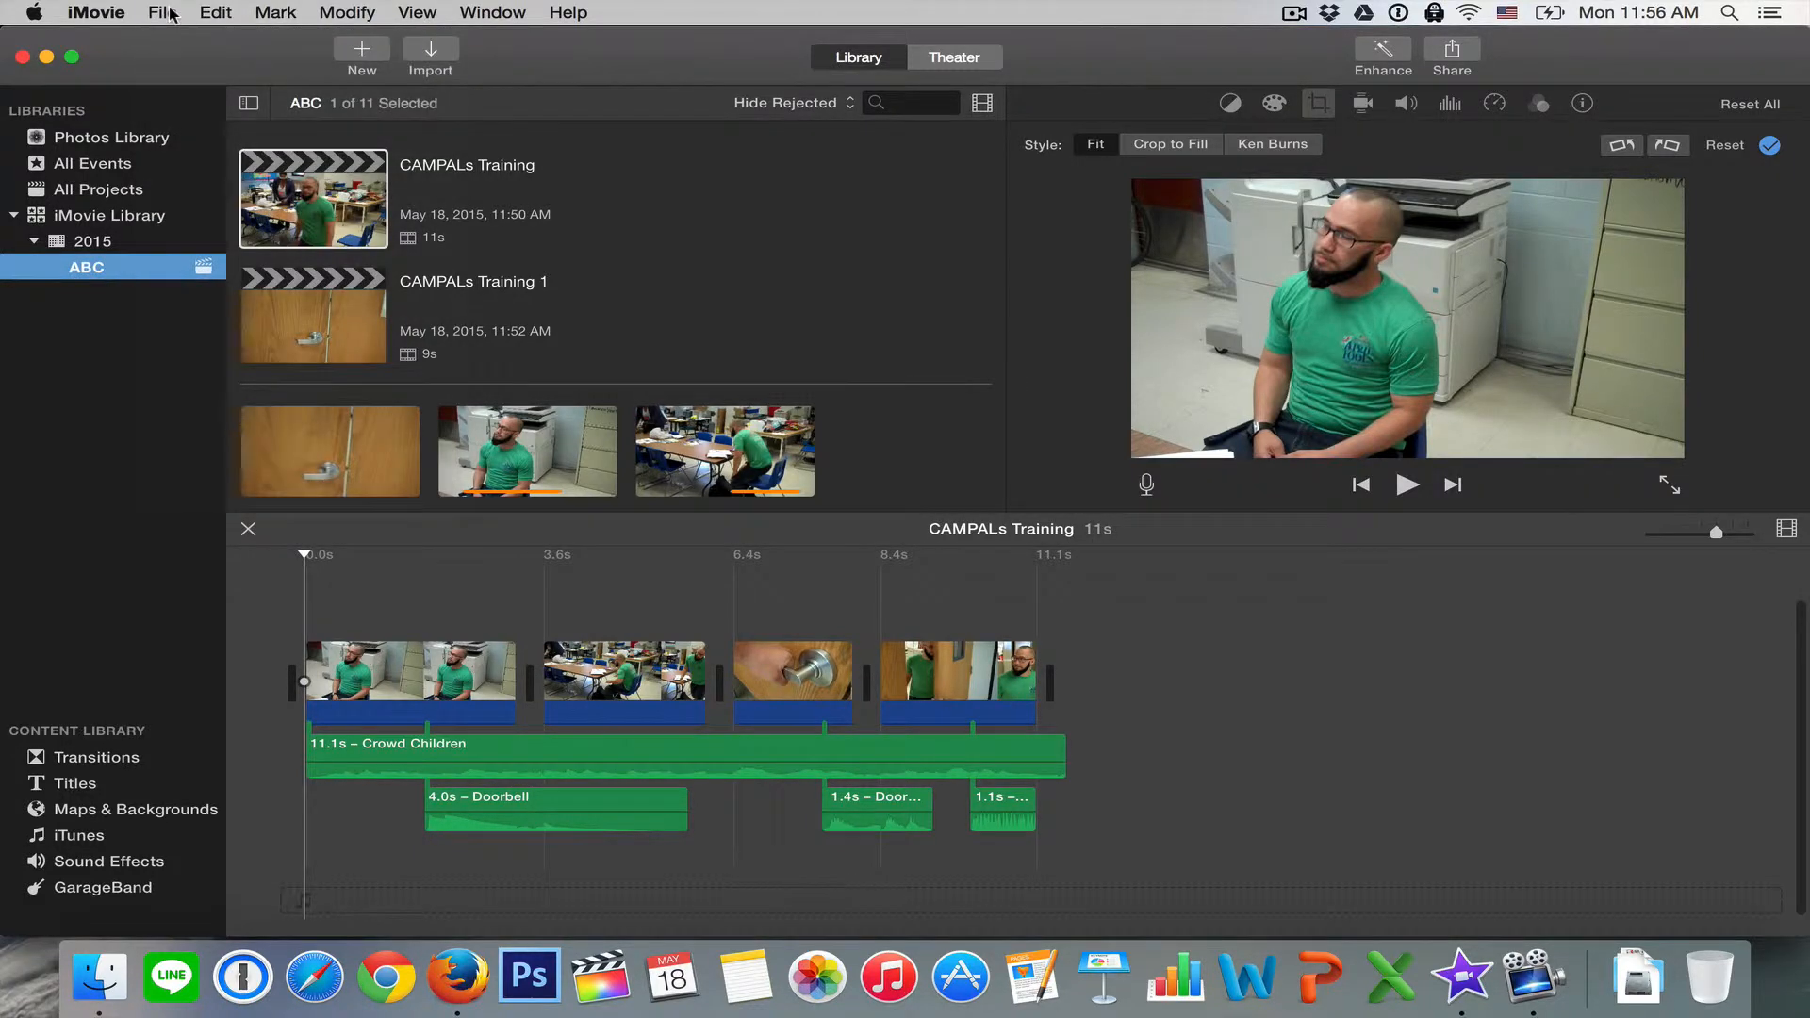
click(170, 13)
click(208, 121)
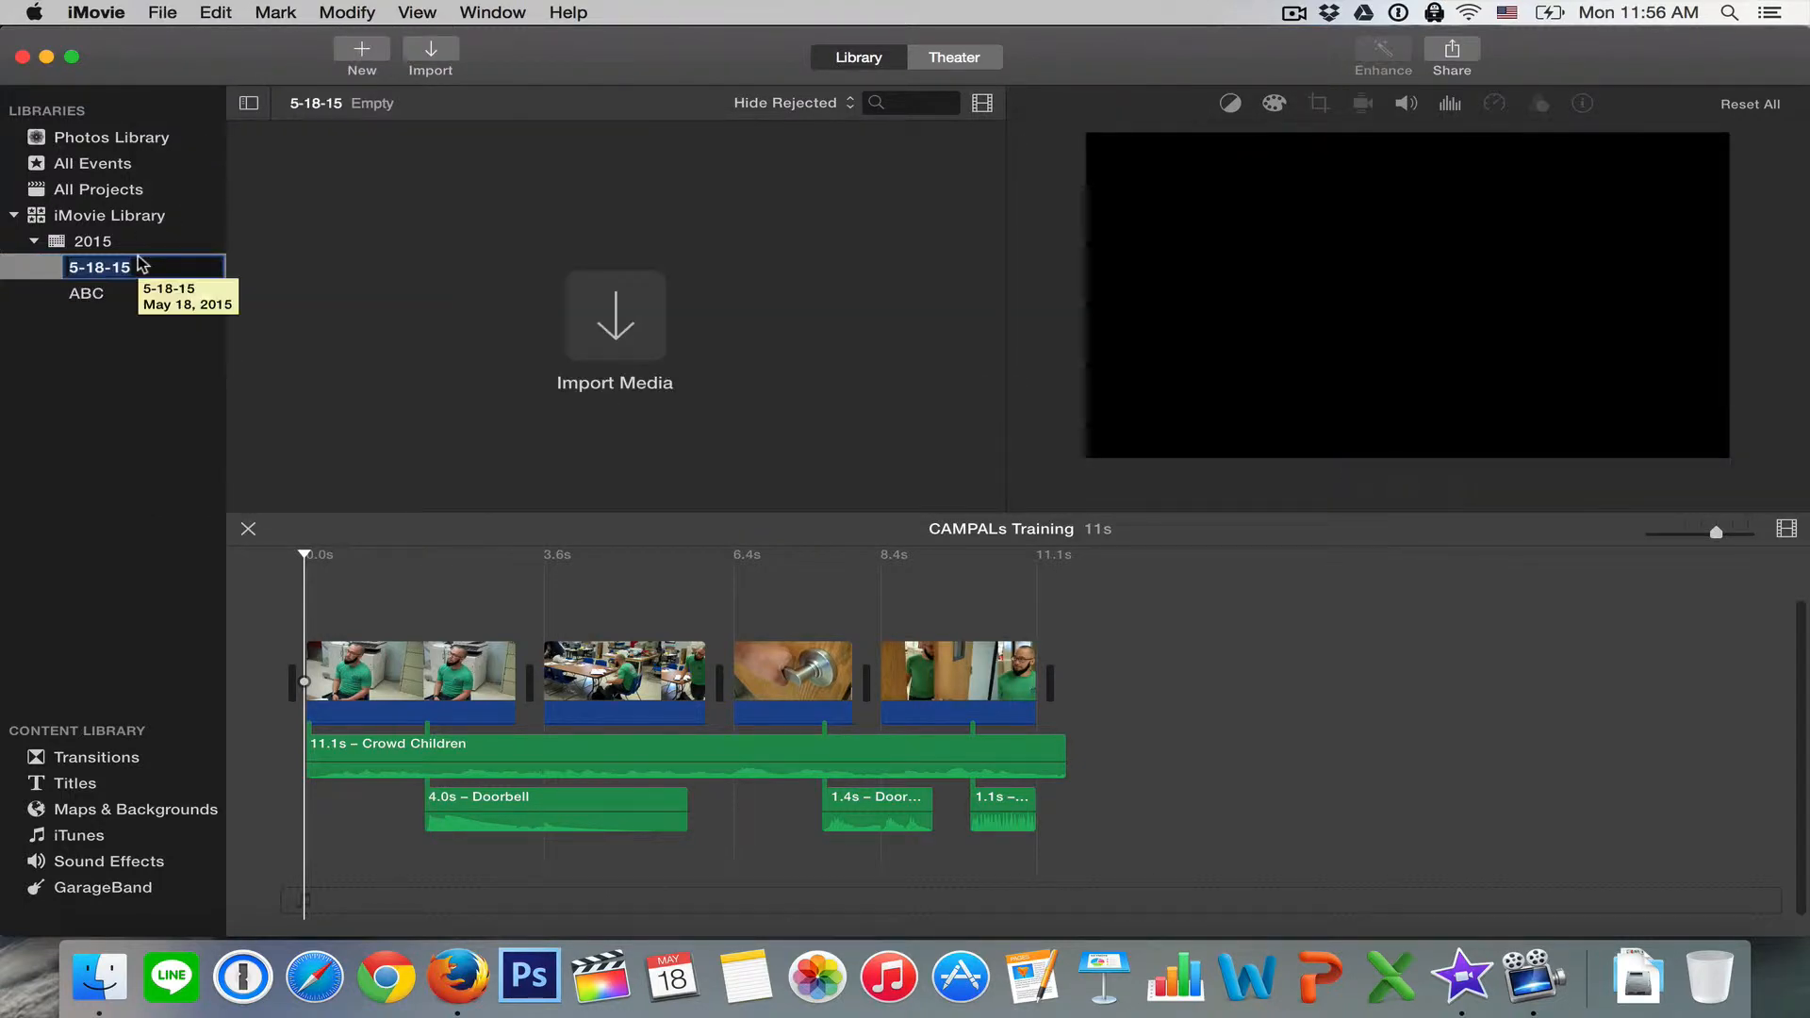
text(CAMPALs)
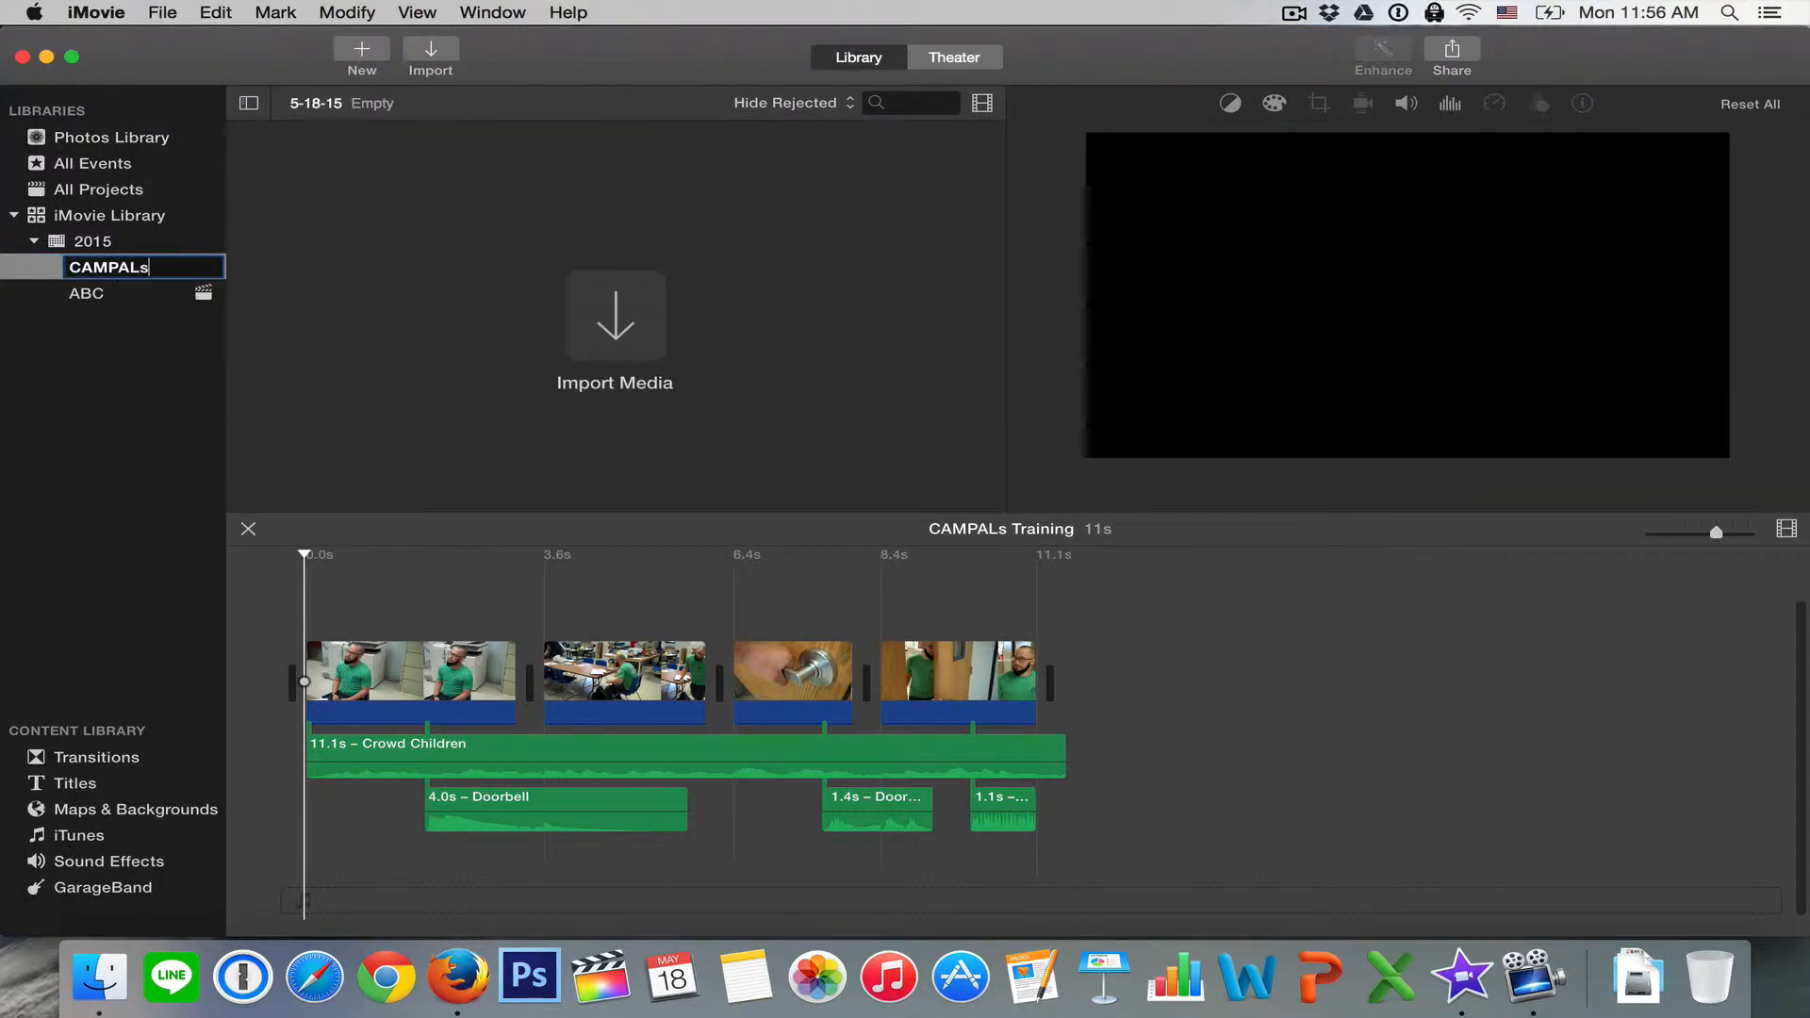
key(Return)
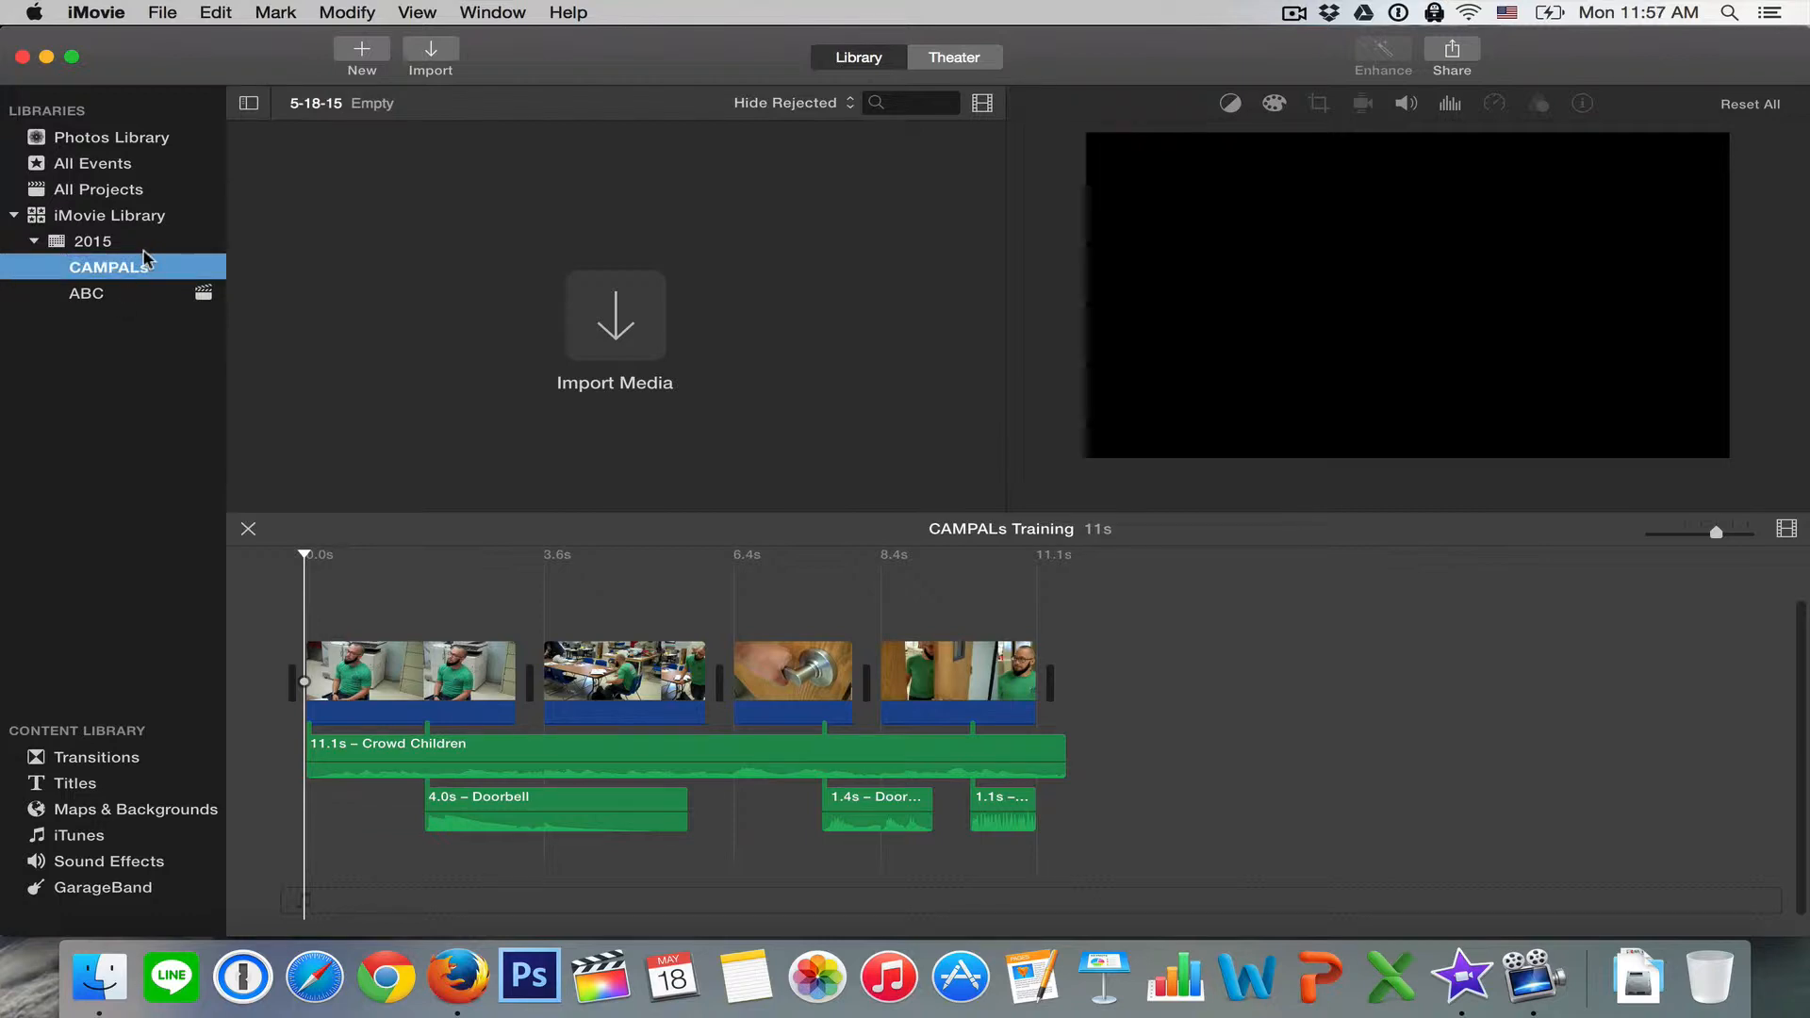
- Import three consecutive JPEG photos from the home folder's Downloads folder into the CAMPALs event, and preview the imported photos
click(616, 326)
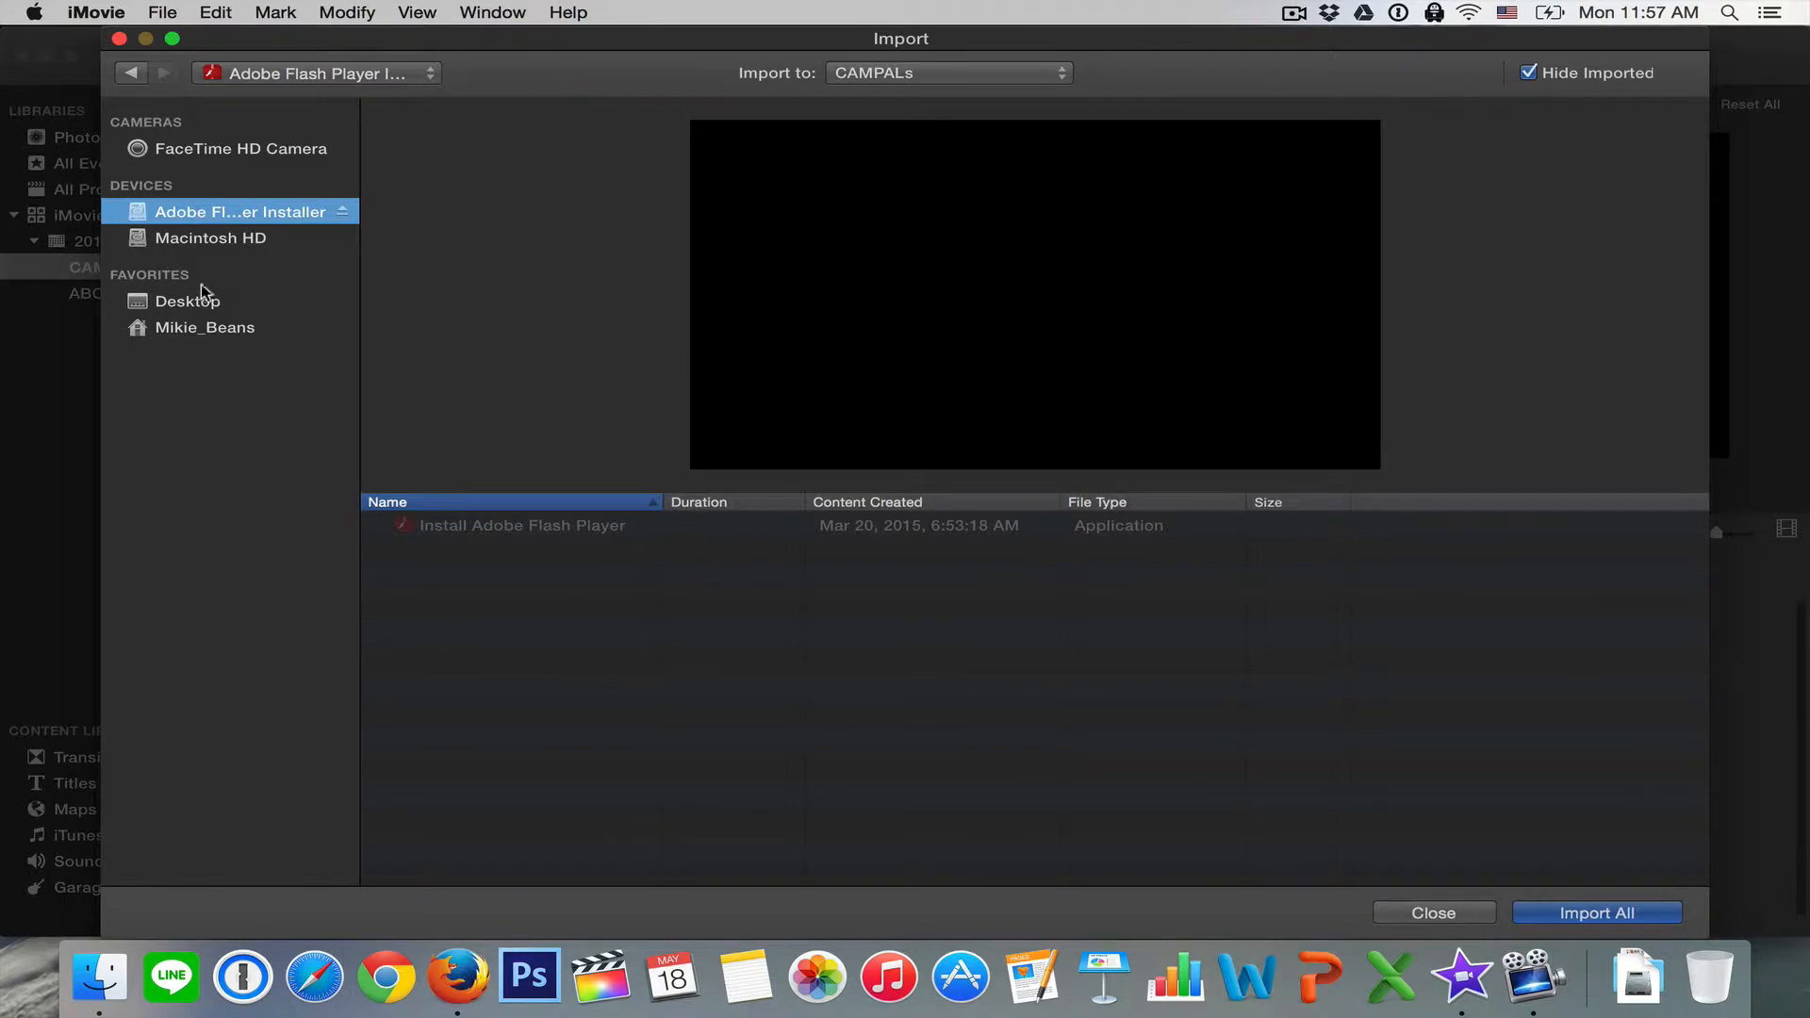
click(195, 288)
click(205, 326)
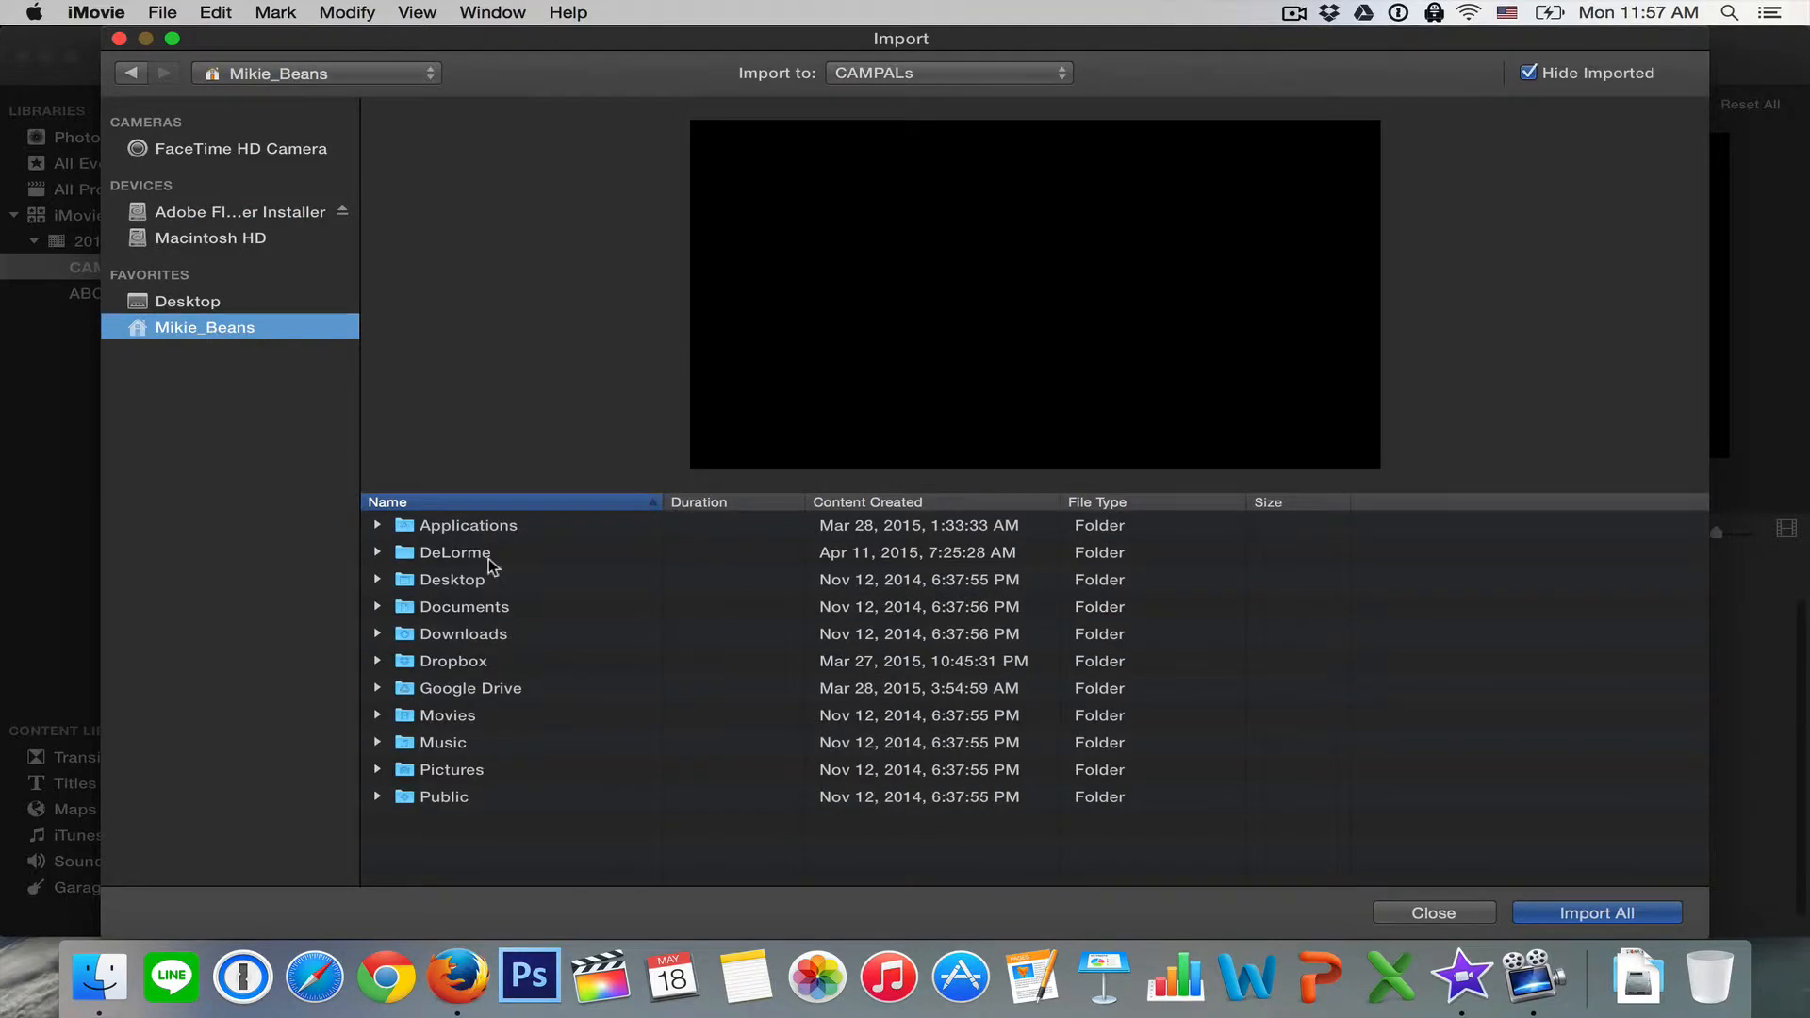
click(380, 631)
scroll(528, 660, down, 5)
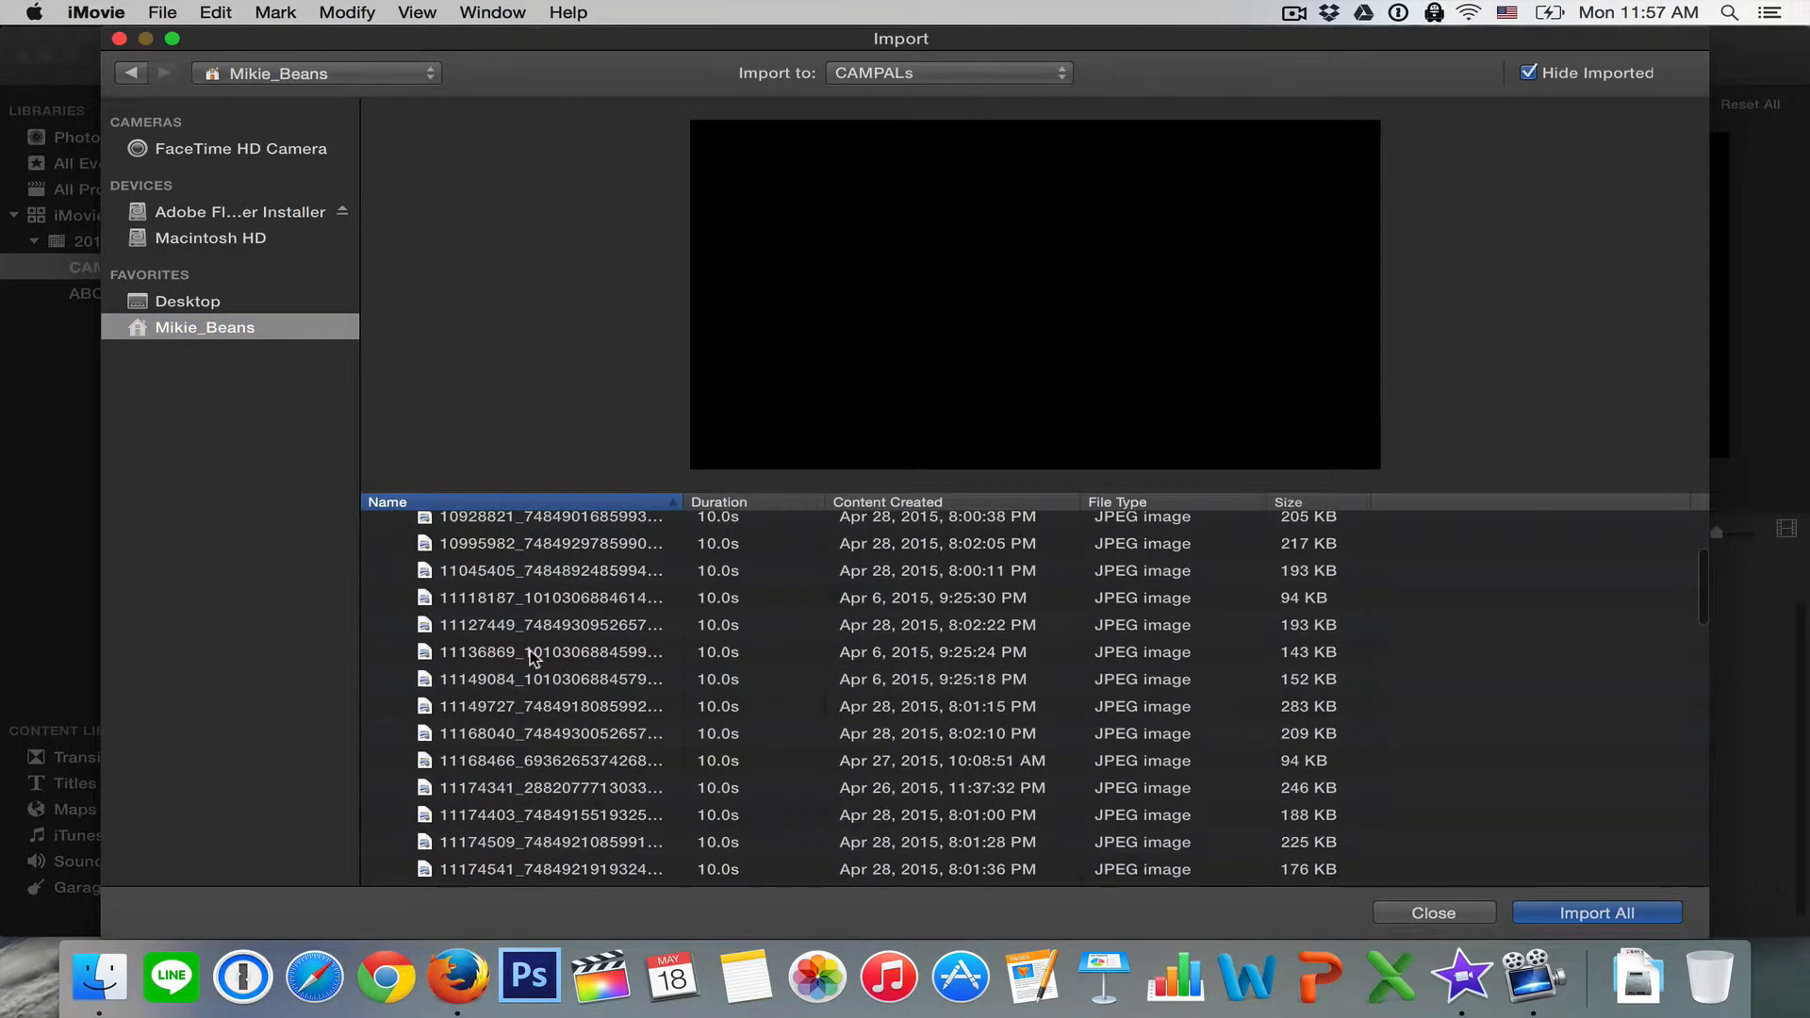
click(531, 652)
drag(530, 747, 566, 813)
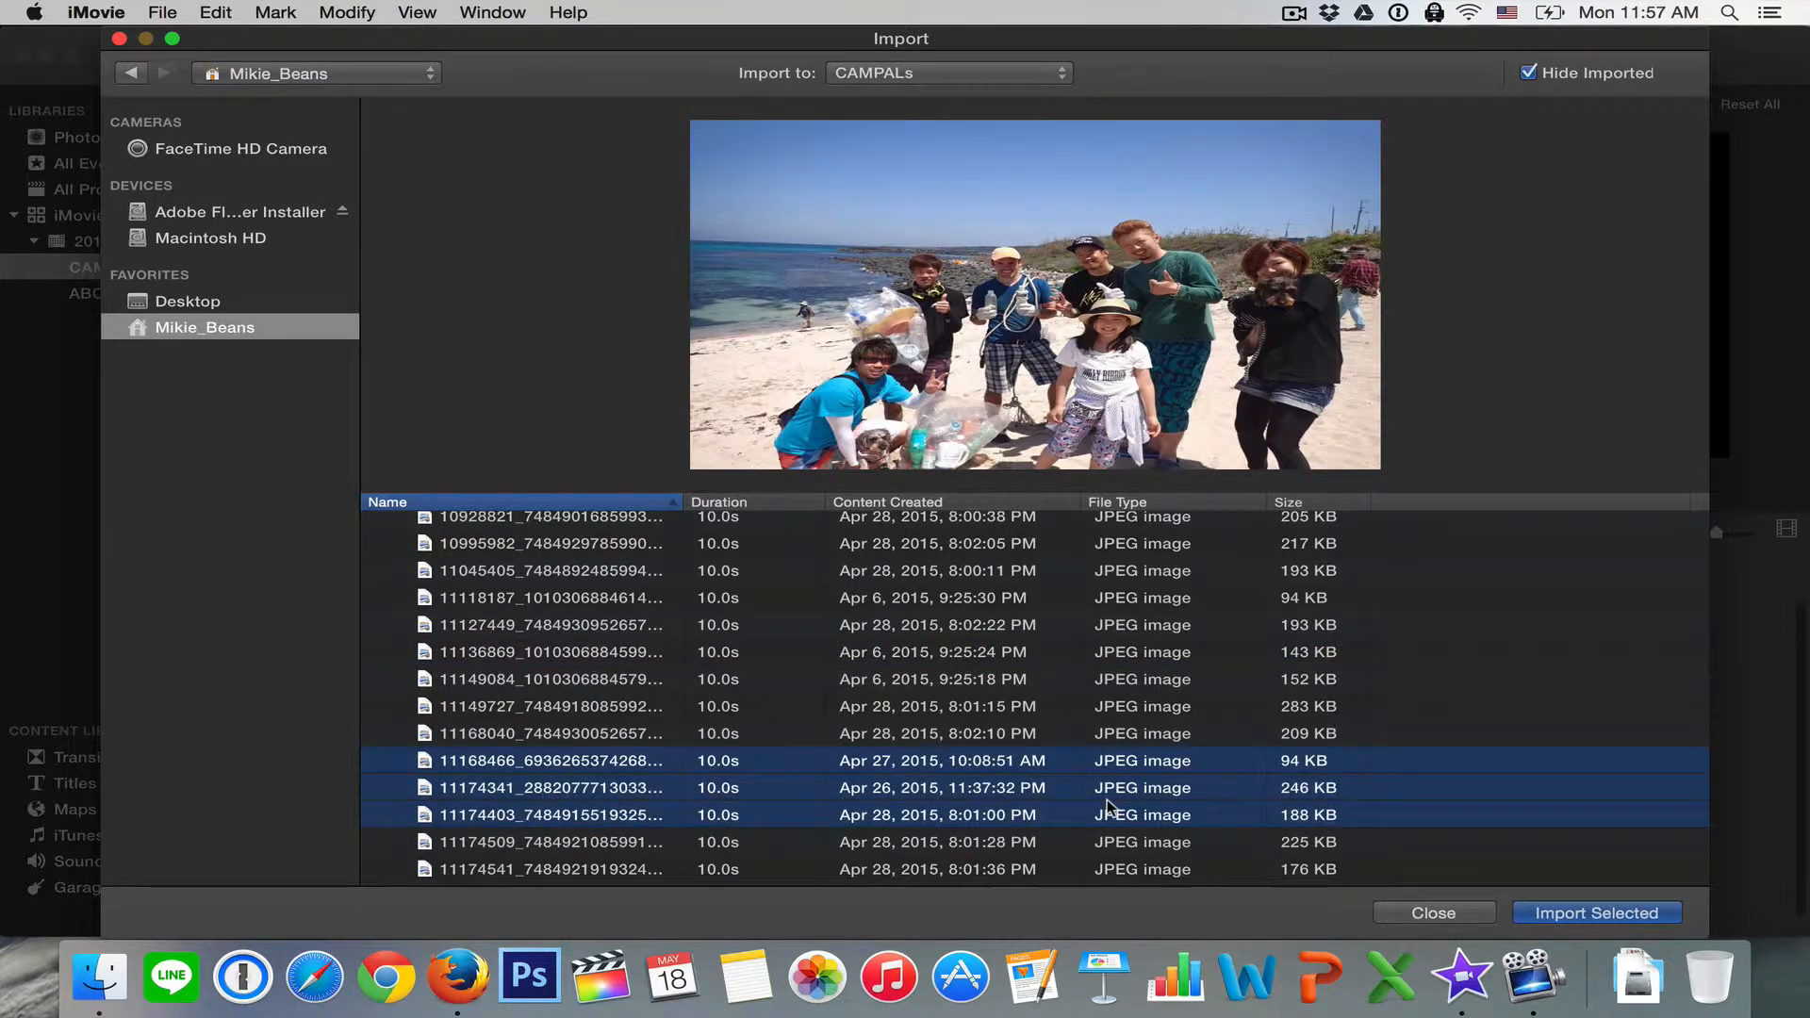
click(1612, 917)
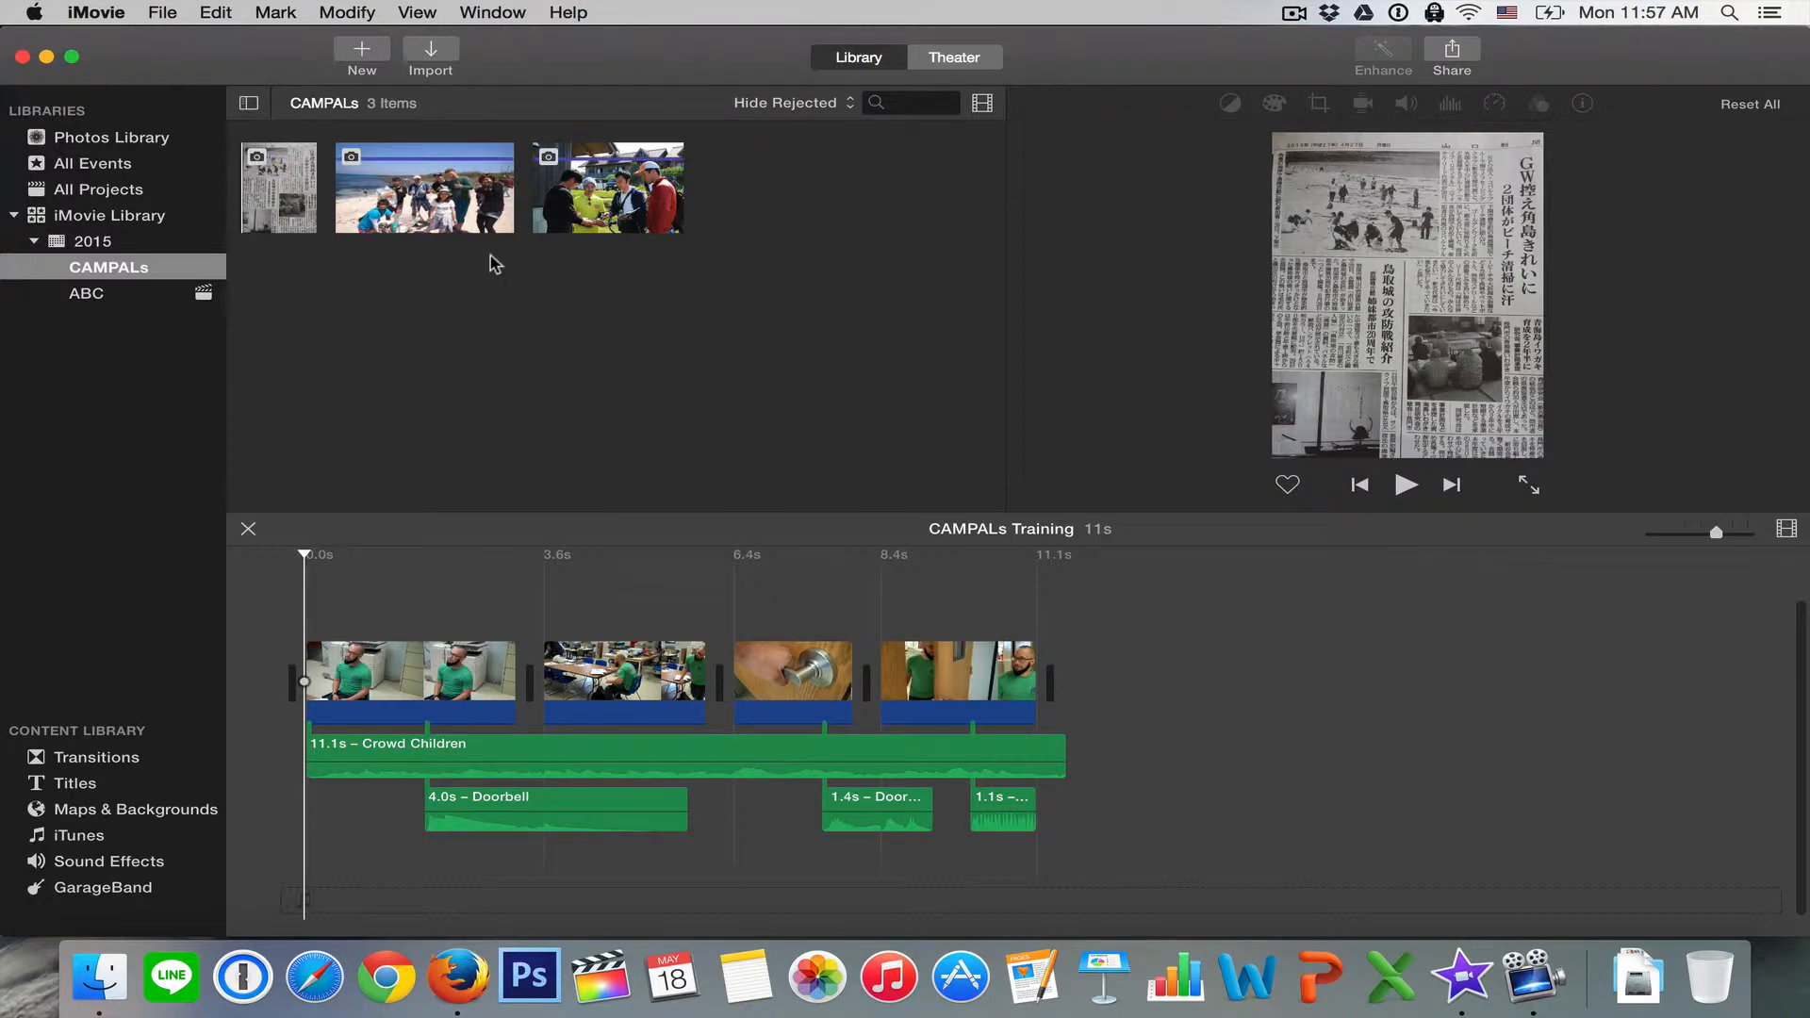
click(432, 215)
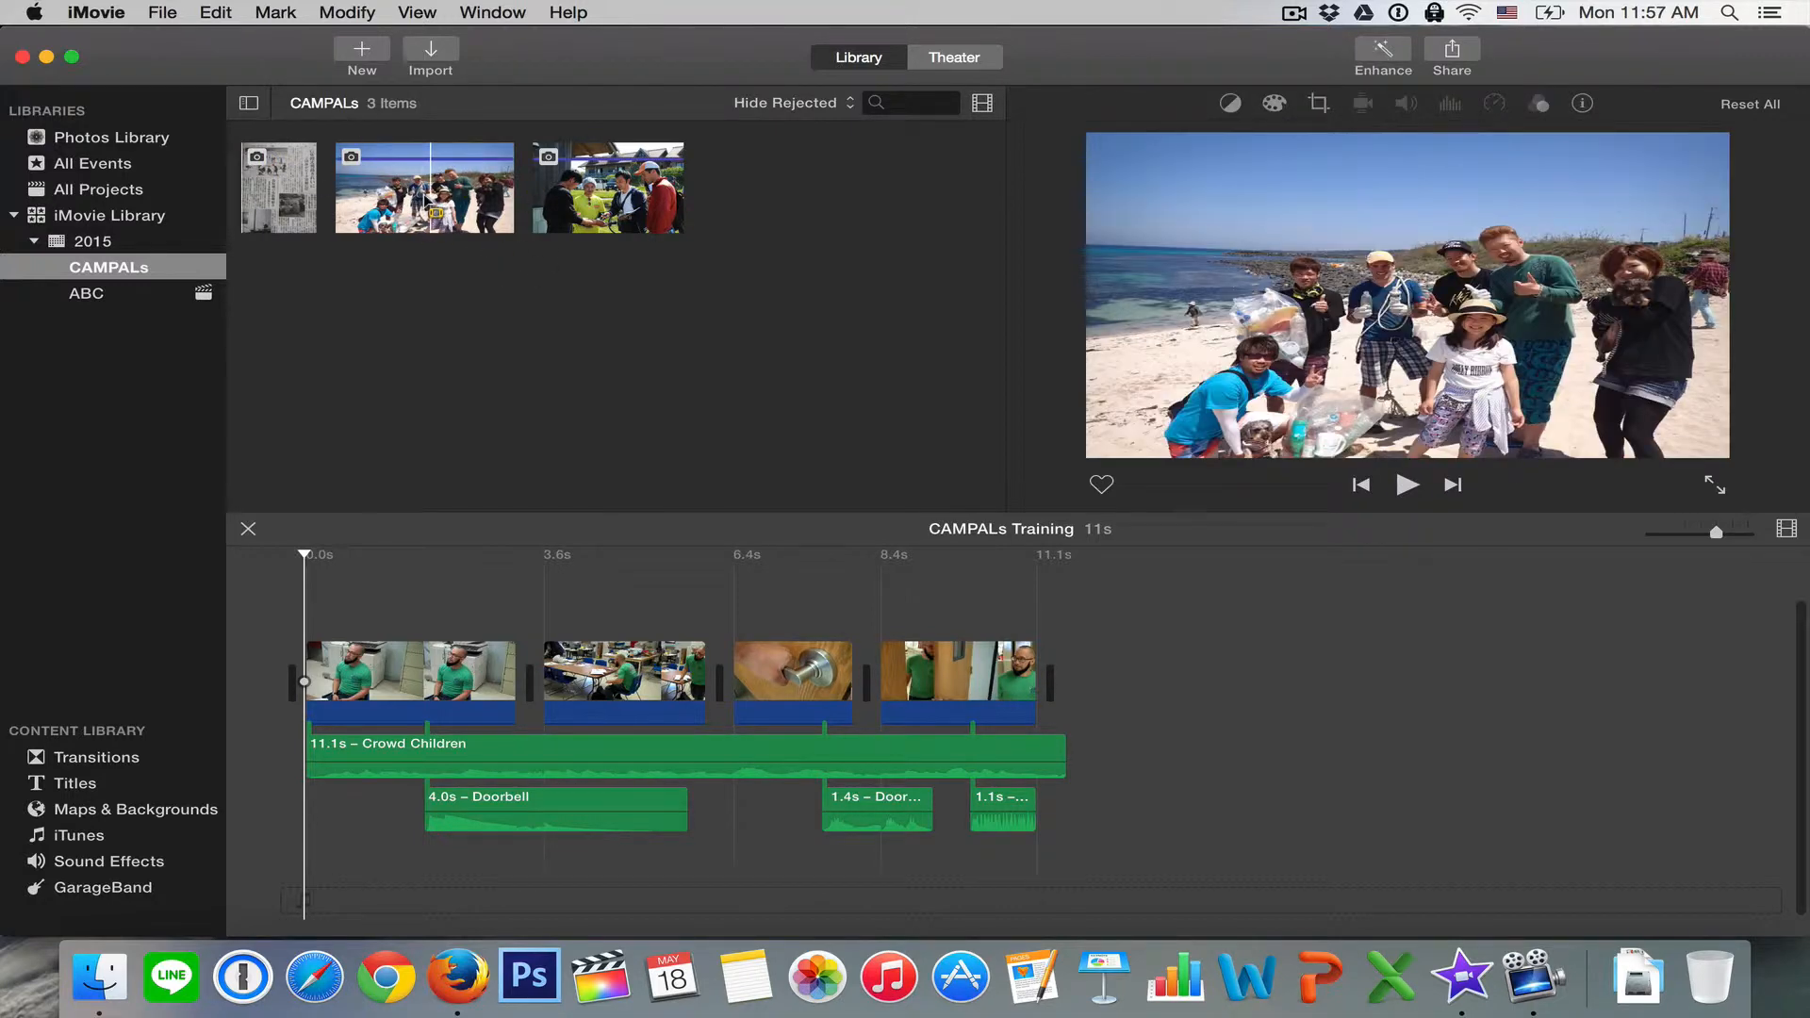
click(611, 212)
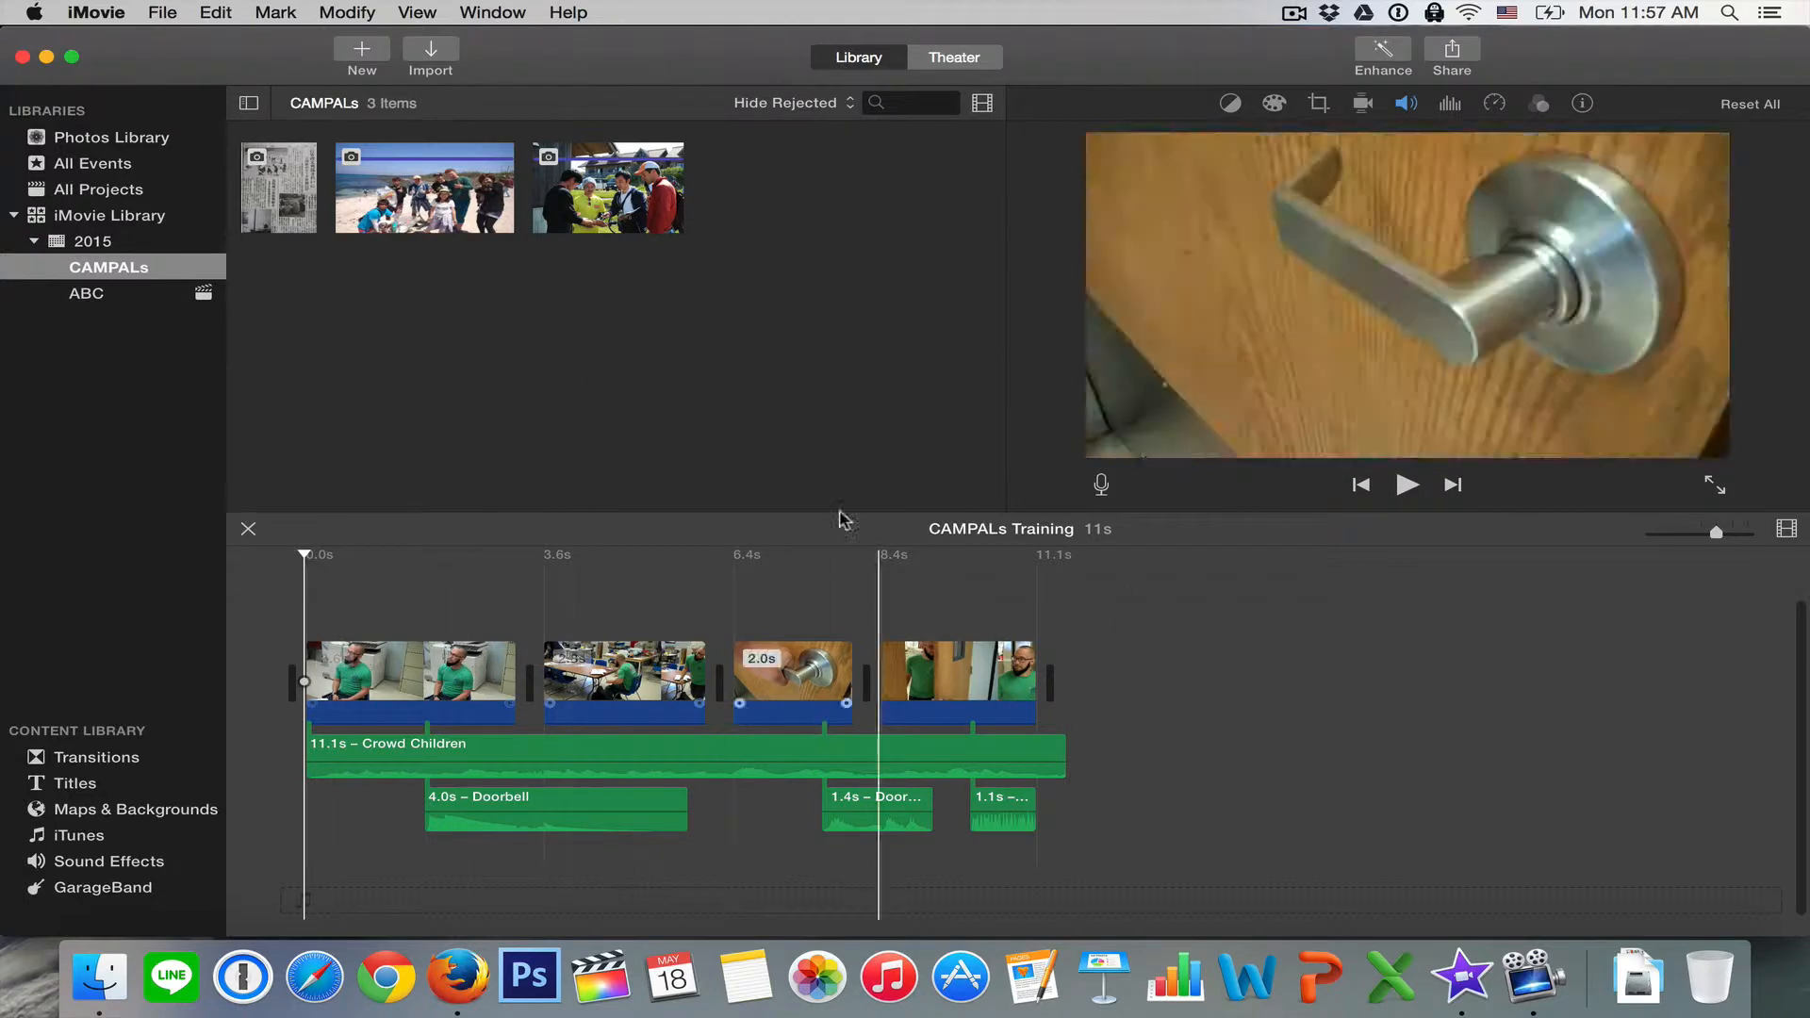
- Create a new movie with No Theme, named CAMPALs Movie, in the CAMPALs event
click(162, 11)
click(372, 177)
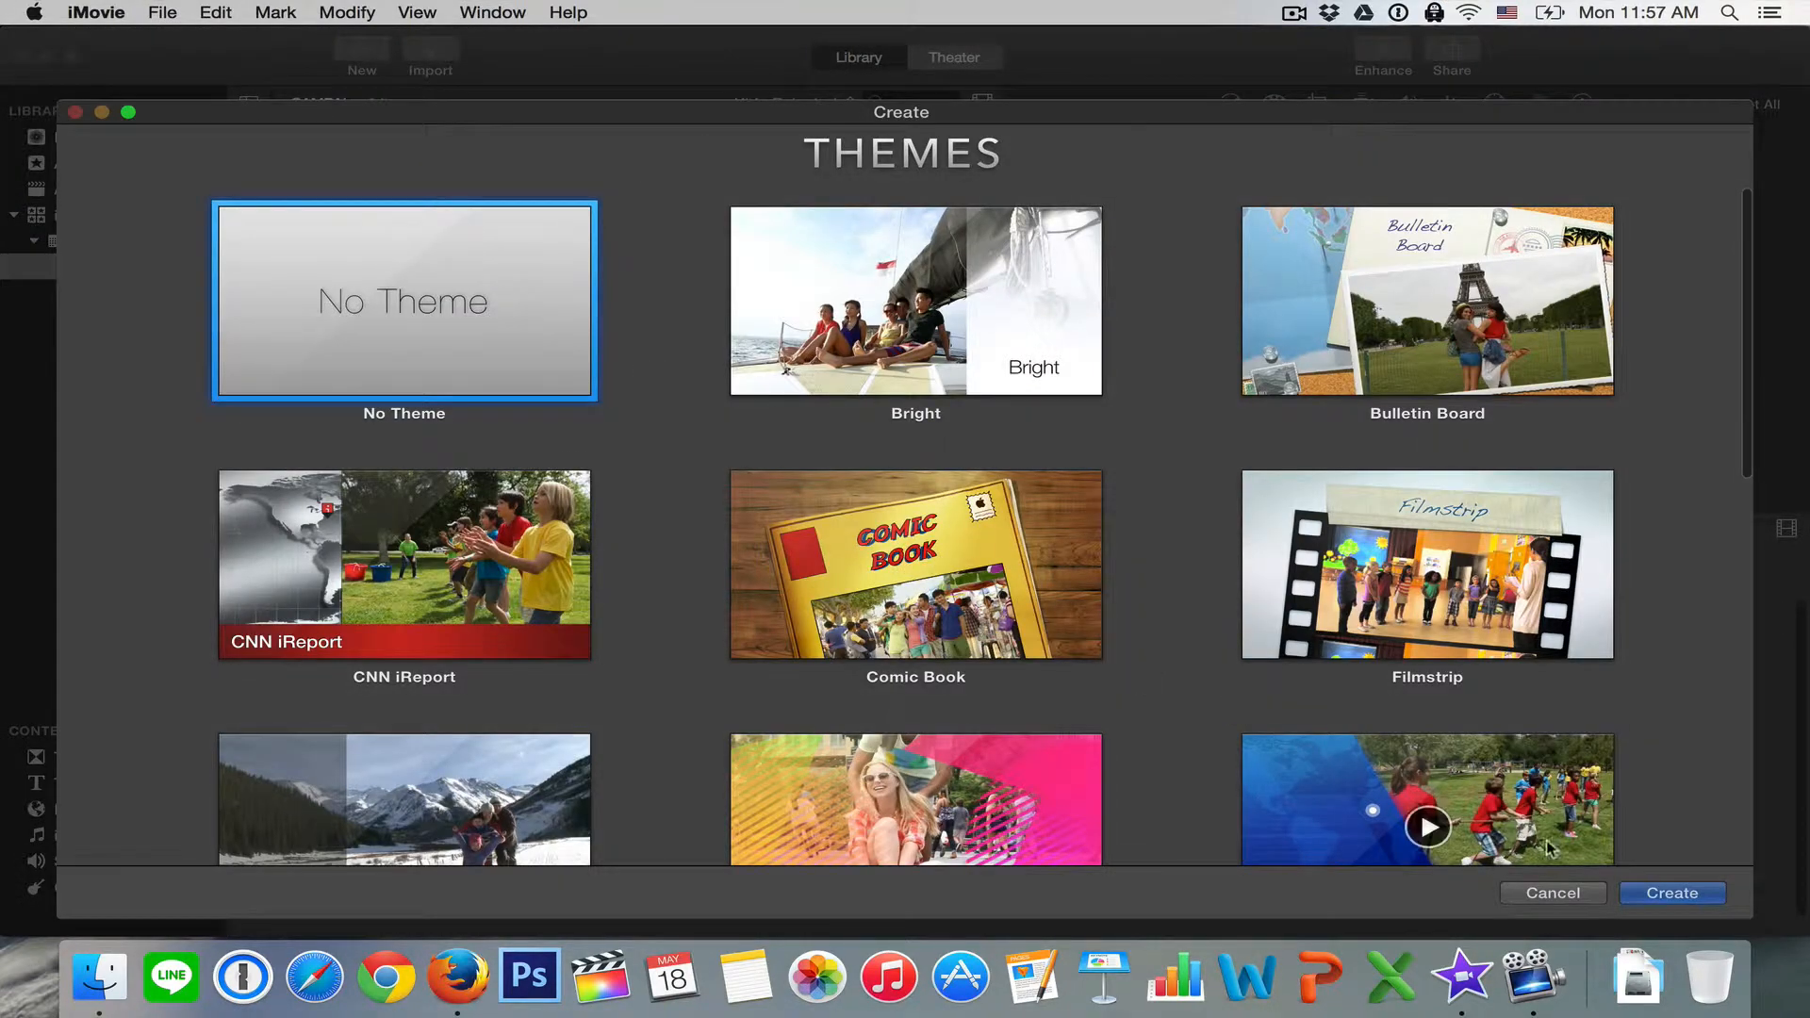
click(1659, 894)
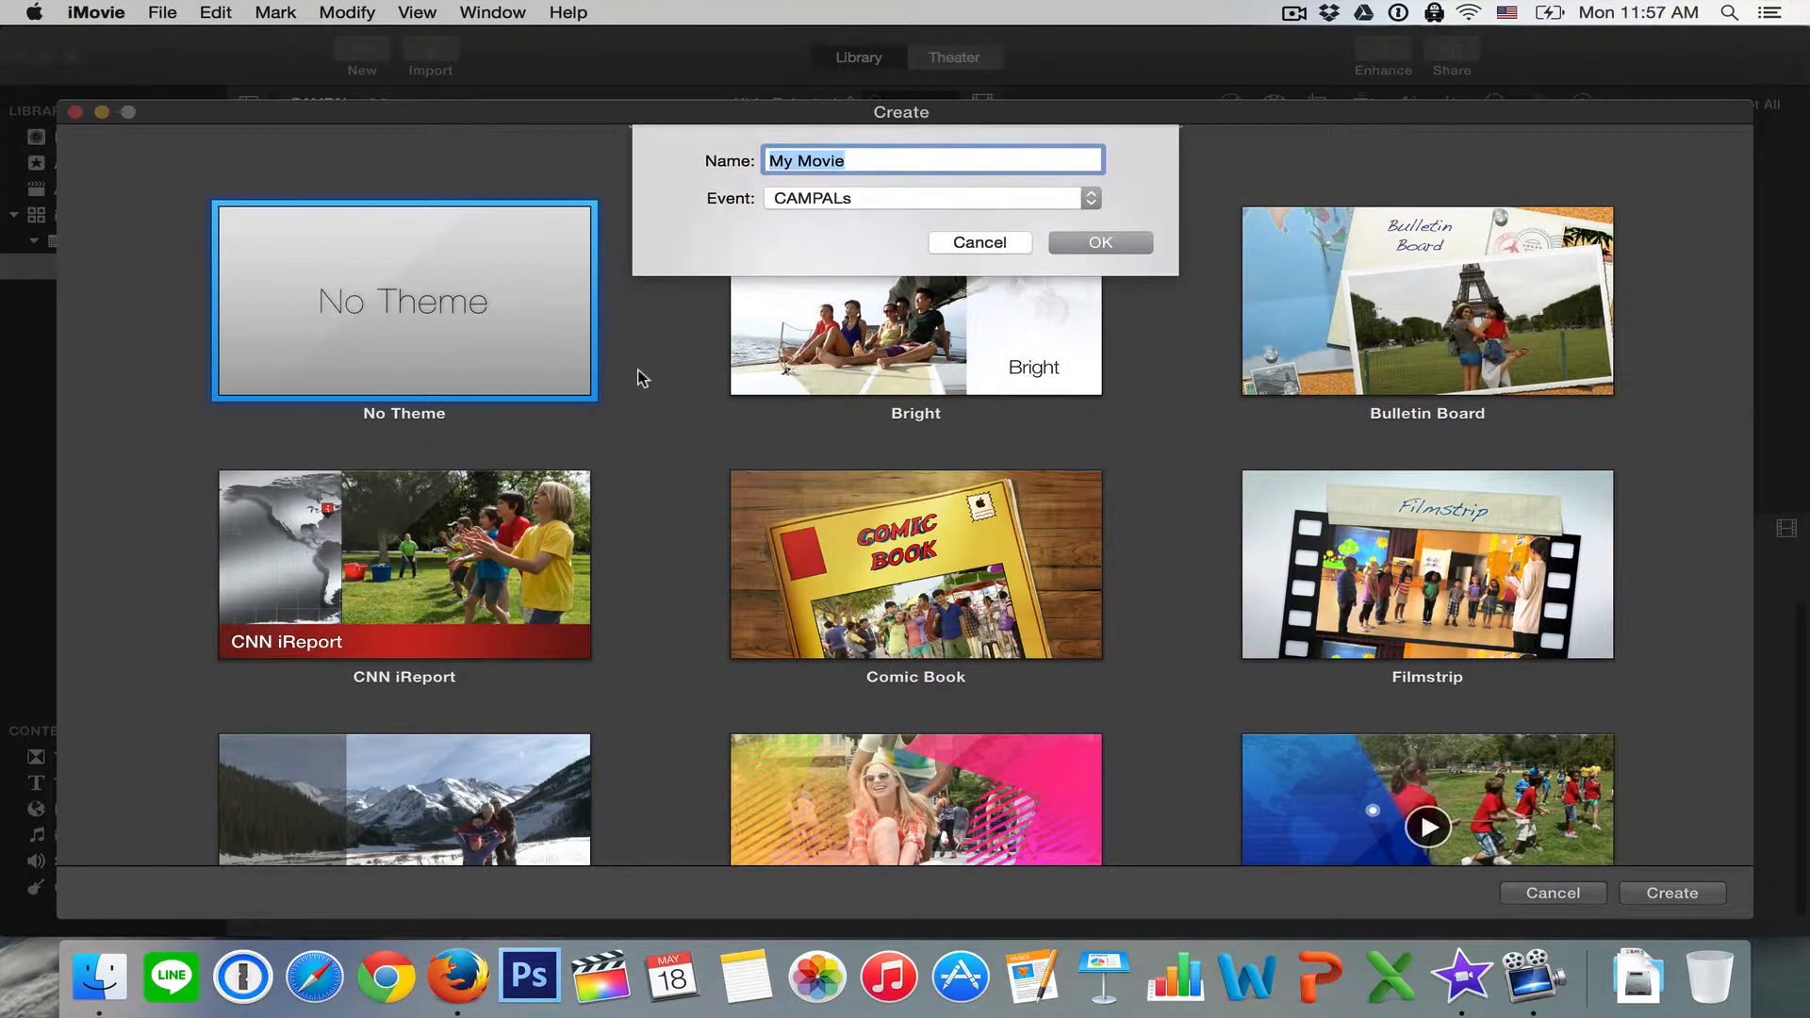
text(CAMPALs)
key(Return)
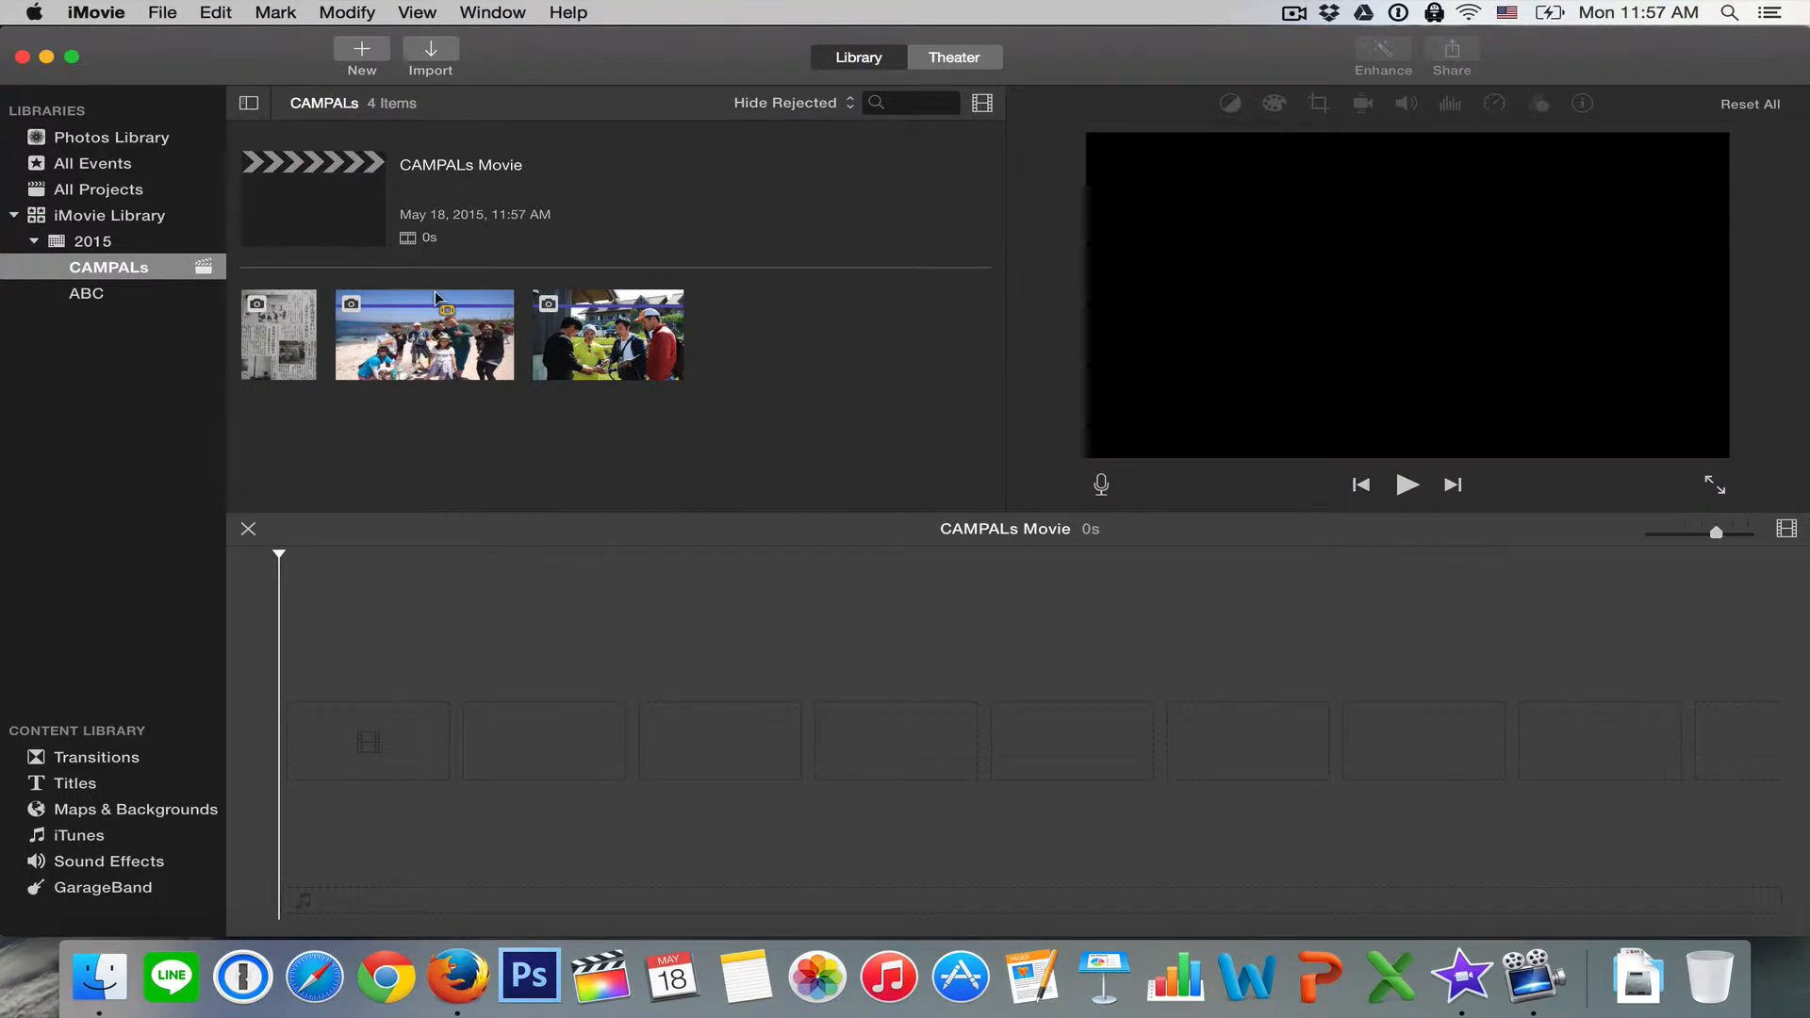
- Add the beach group photo to the empty timeline and shorten its clip to about 1.1 seconds
click(368, 335)
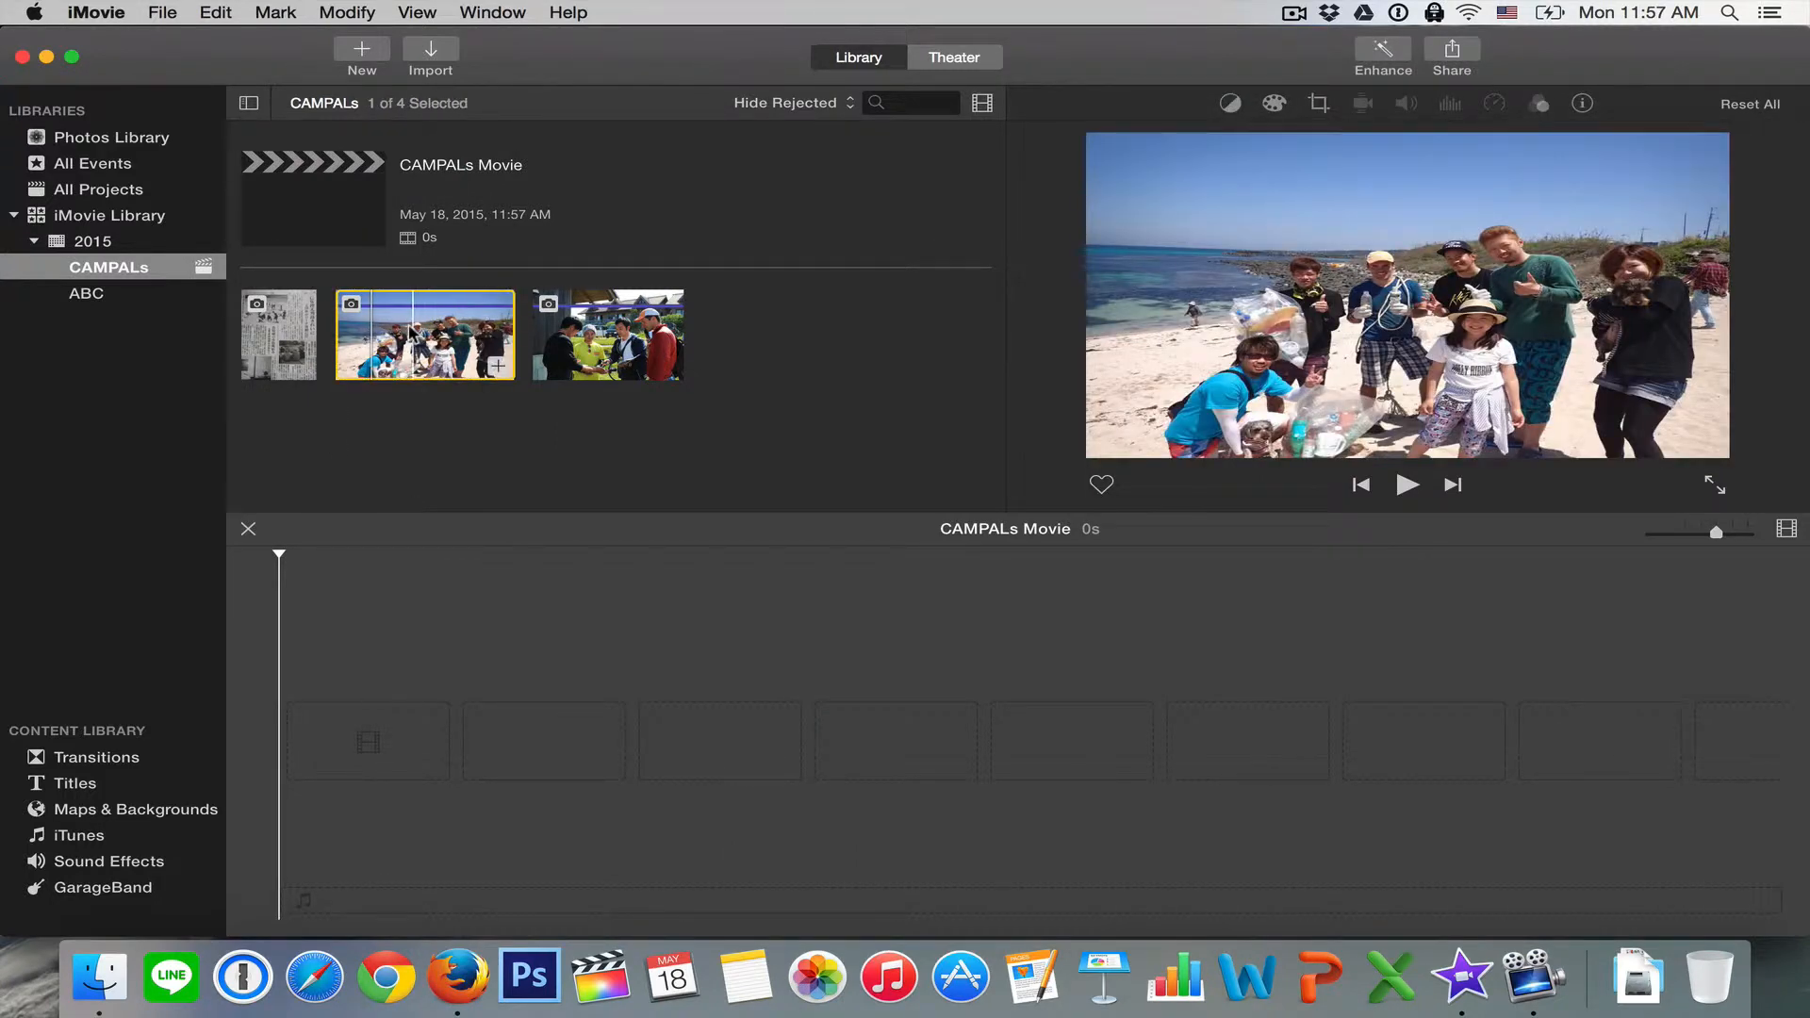
drag(415, 335, 329, 702)
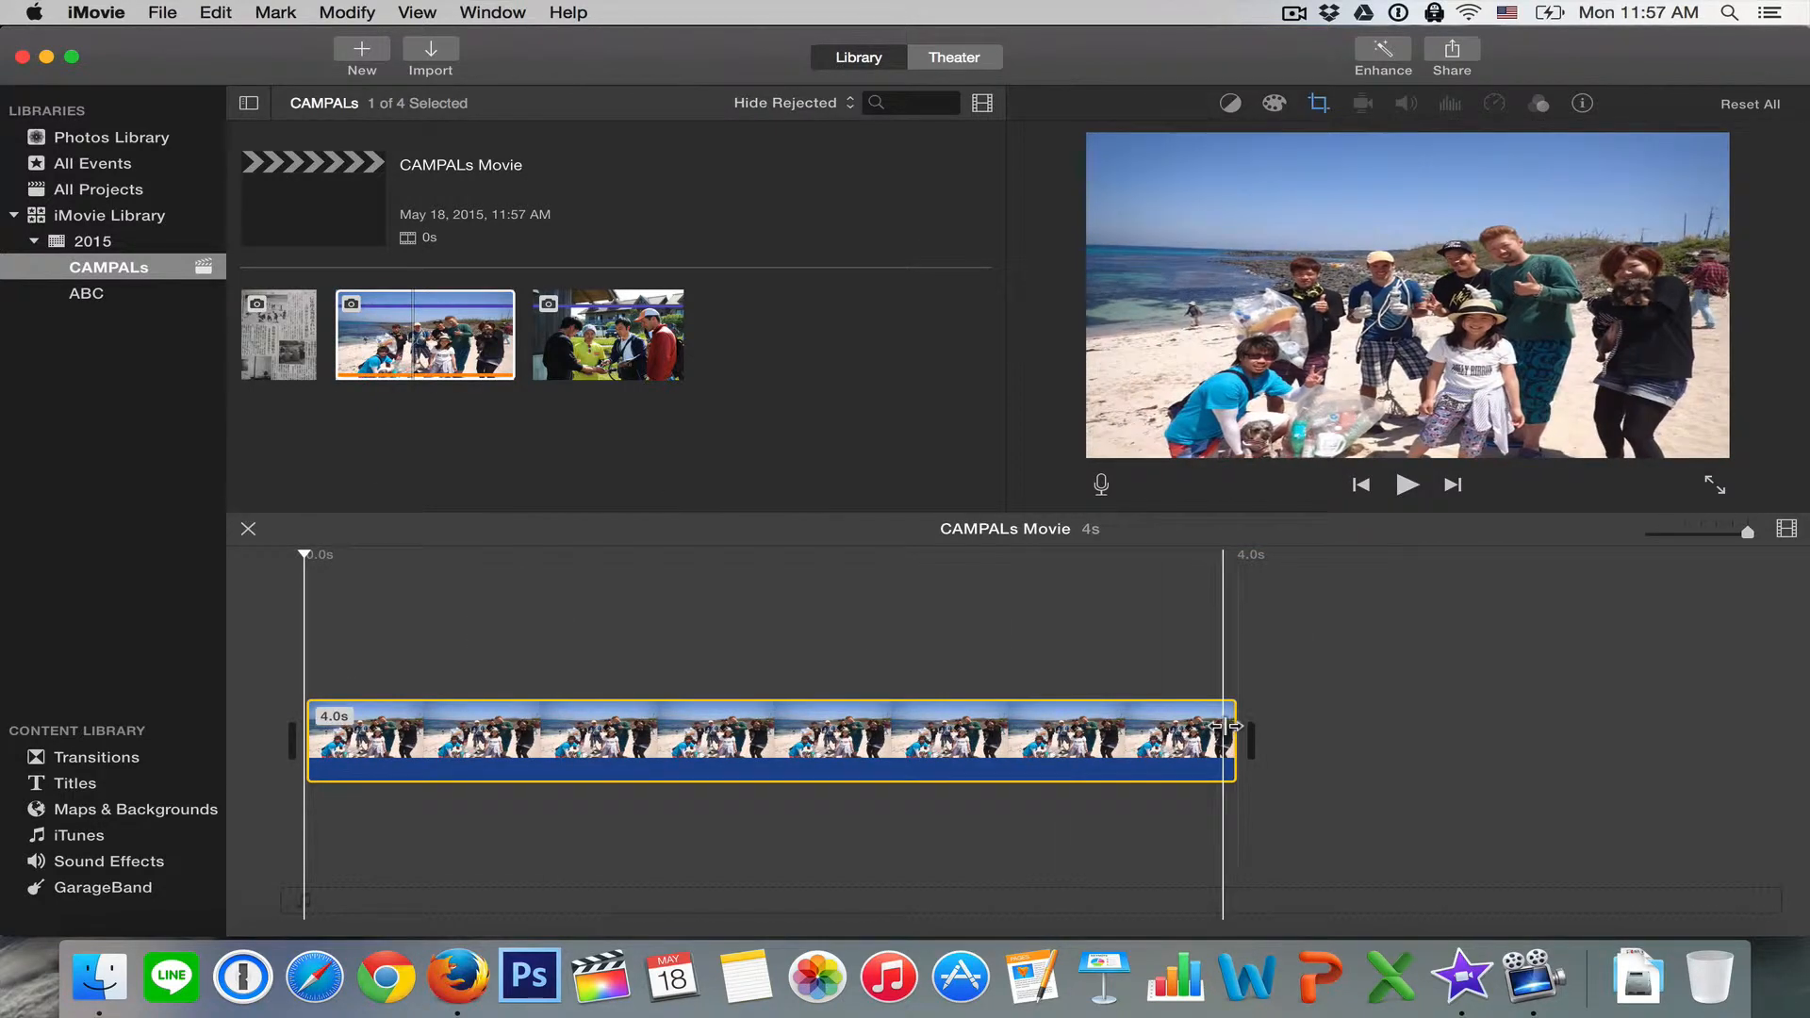
drag(1230, 740, 537, 745)
- Append the photo of the four people outdoors, trimmed to about 1.1 seconds, and play the movie
click(608, 335)
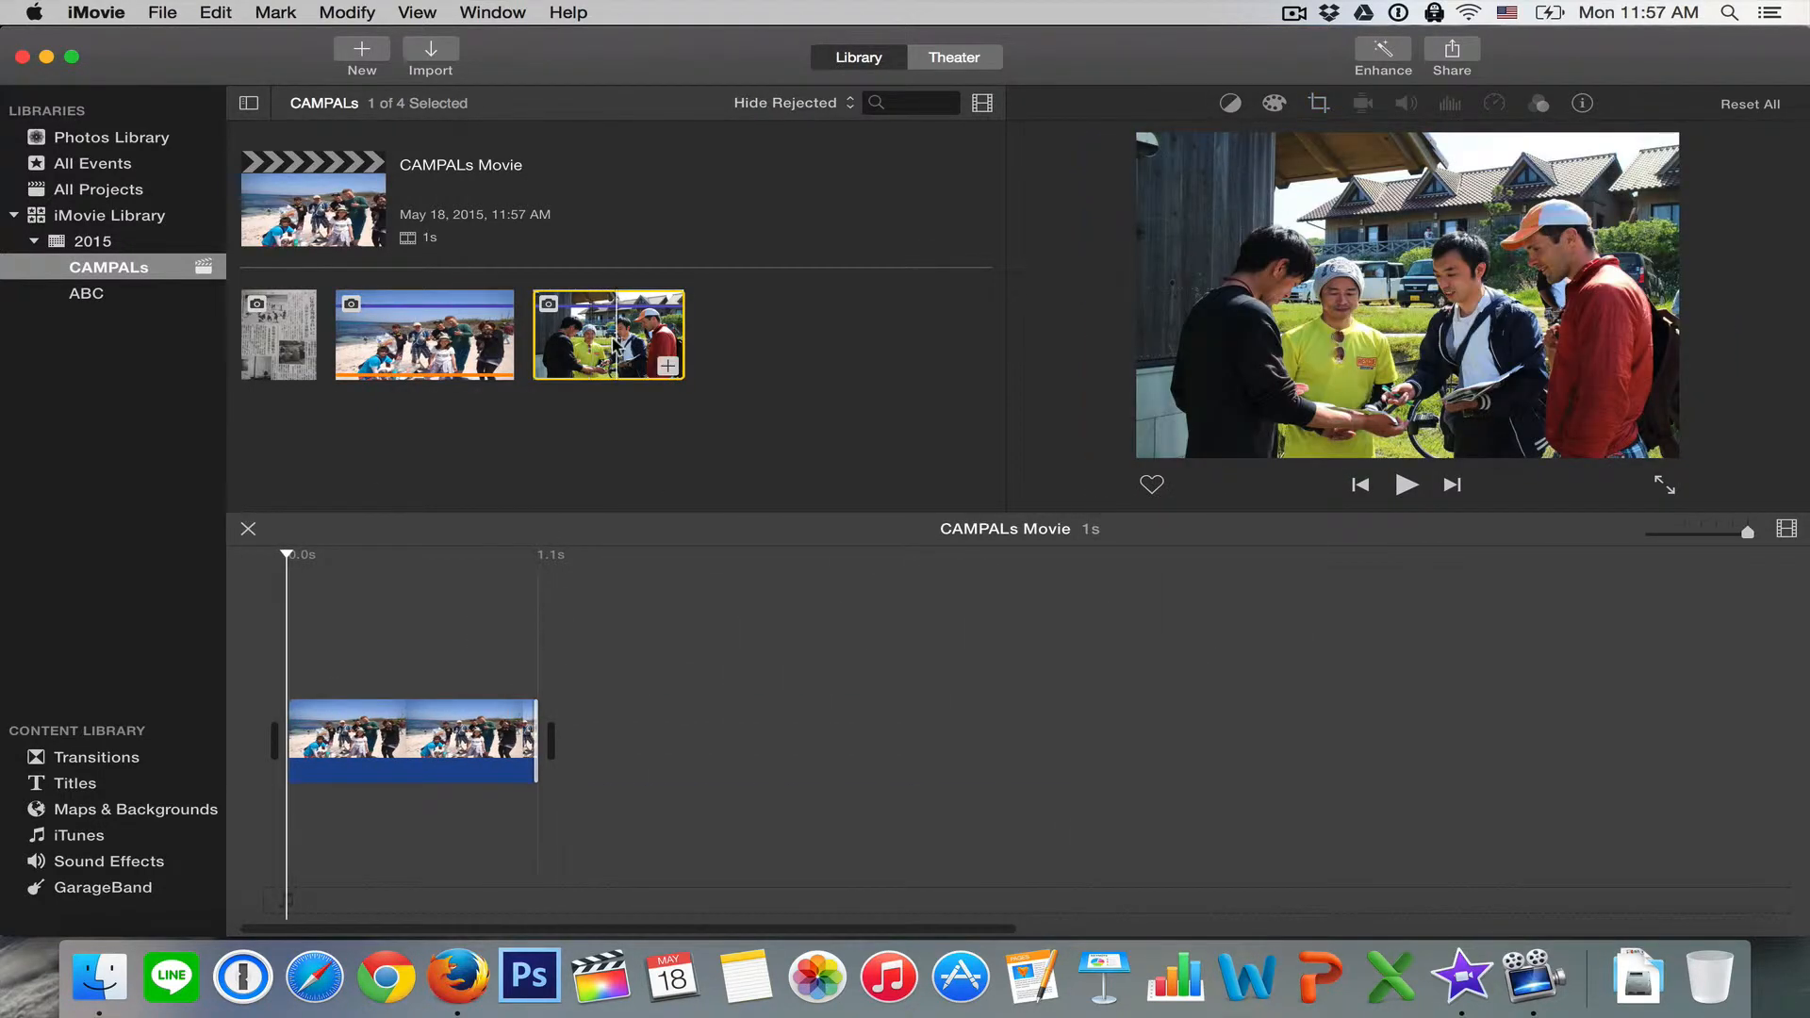
drag(608, 335, 657, 730)
drag(1354, 745, 781, 762)
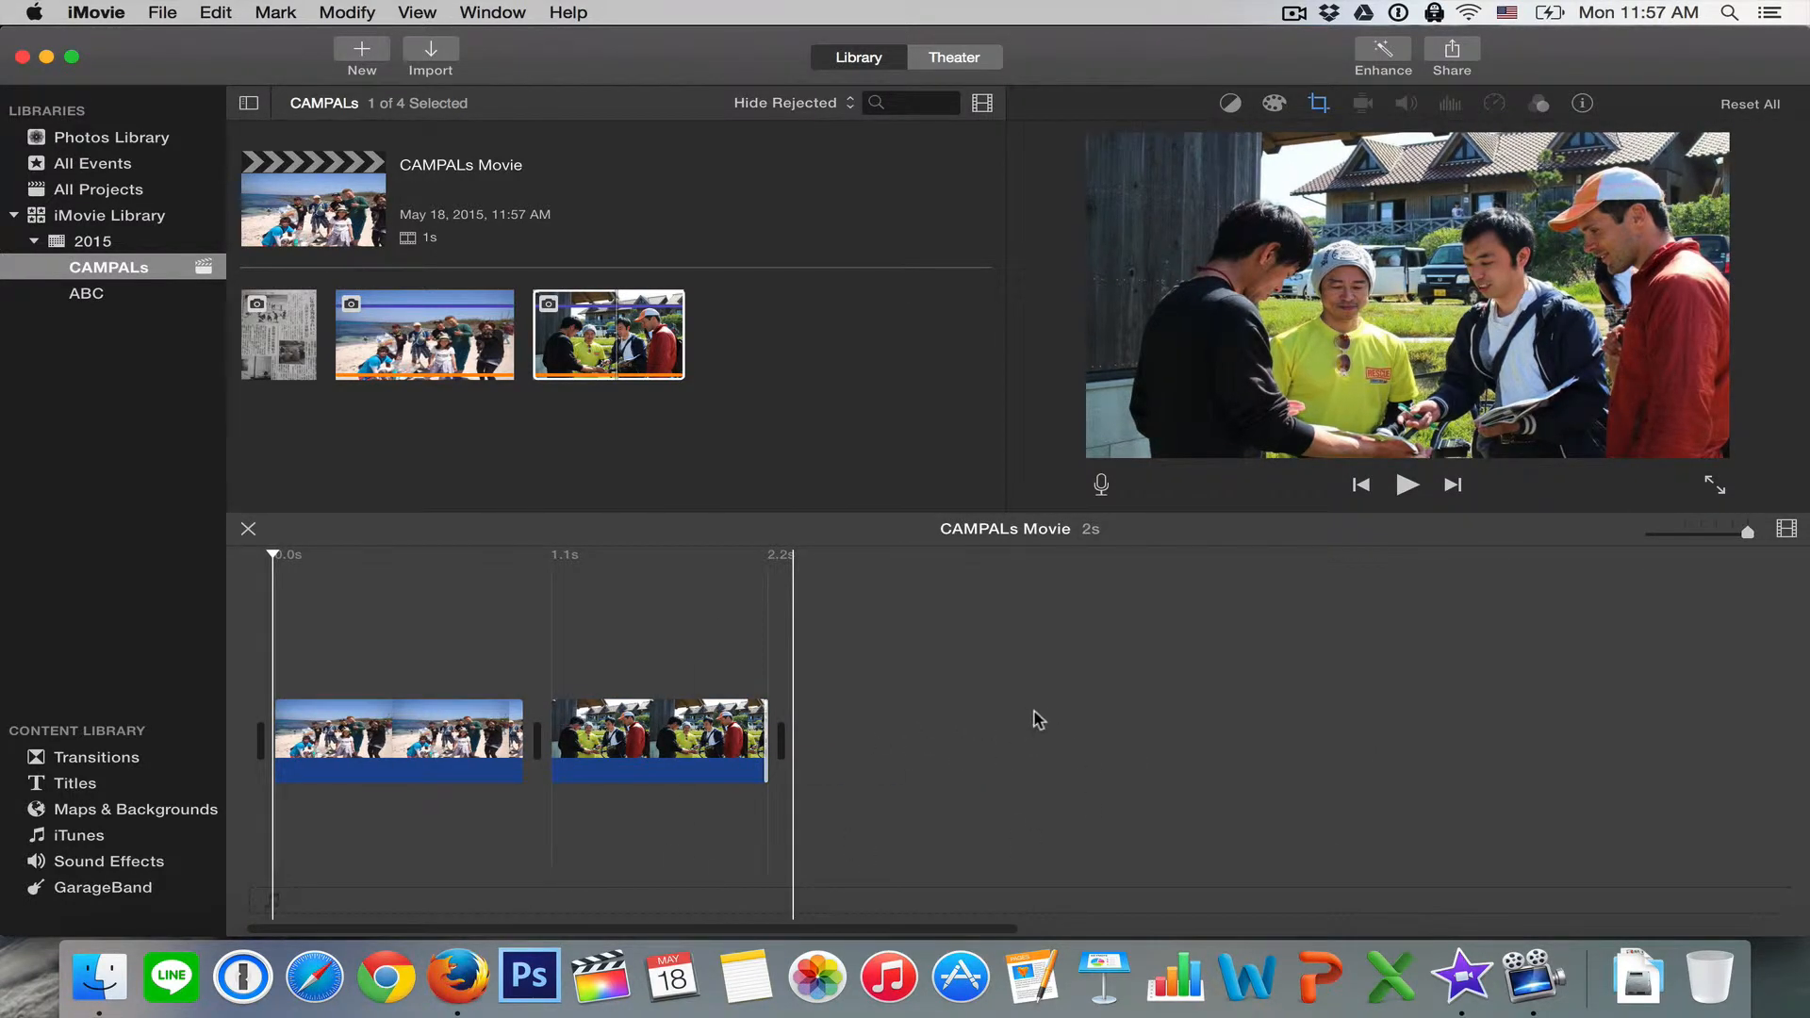
key(space)
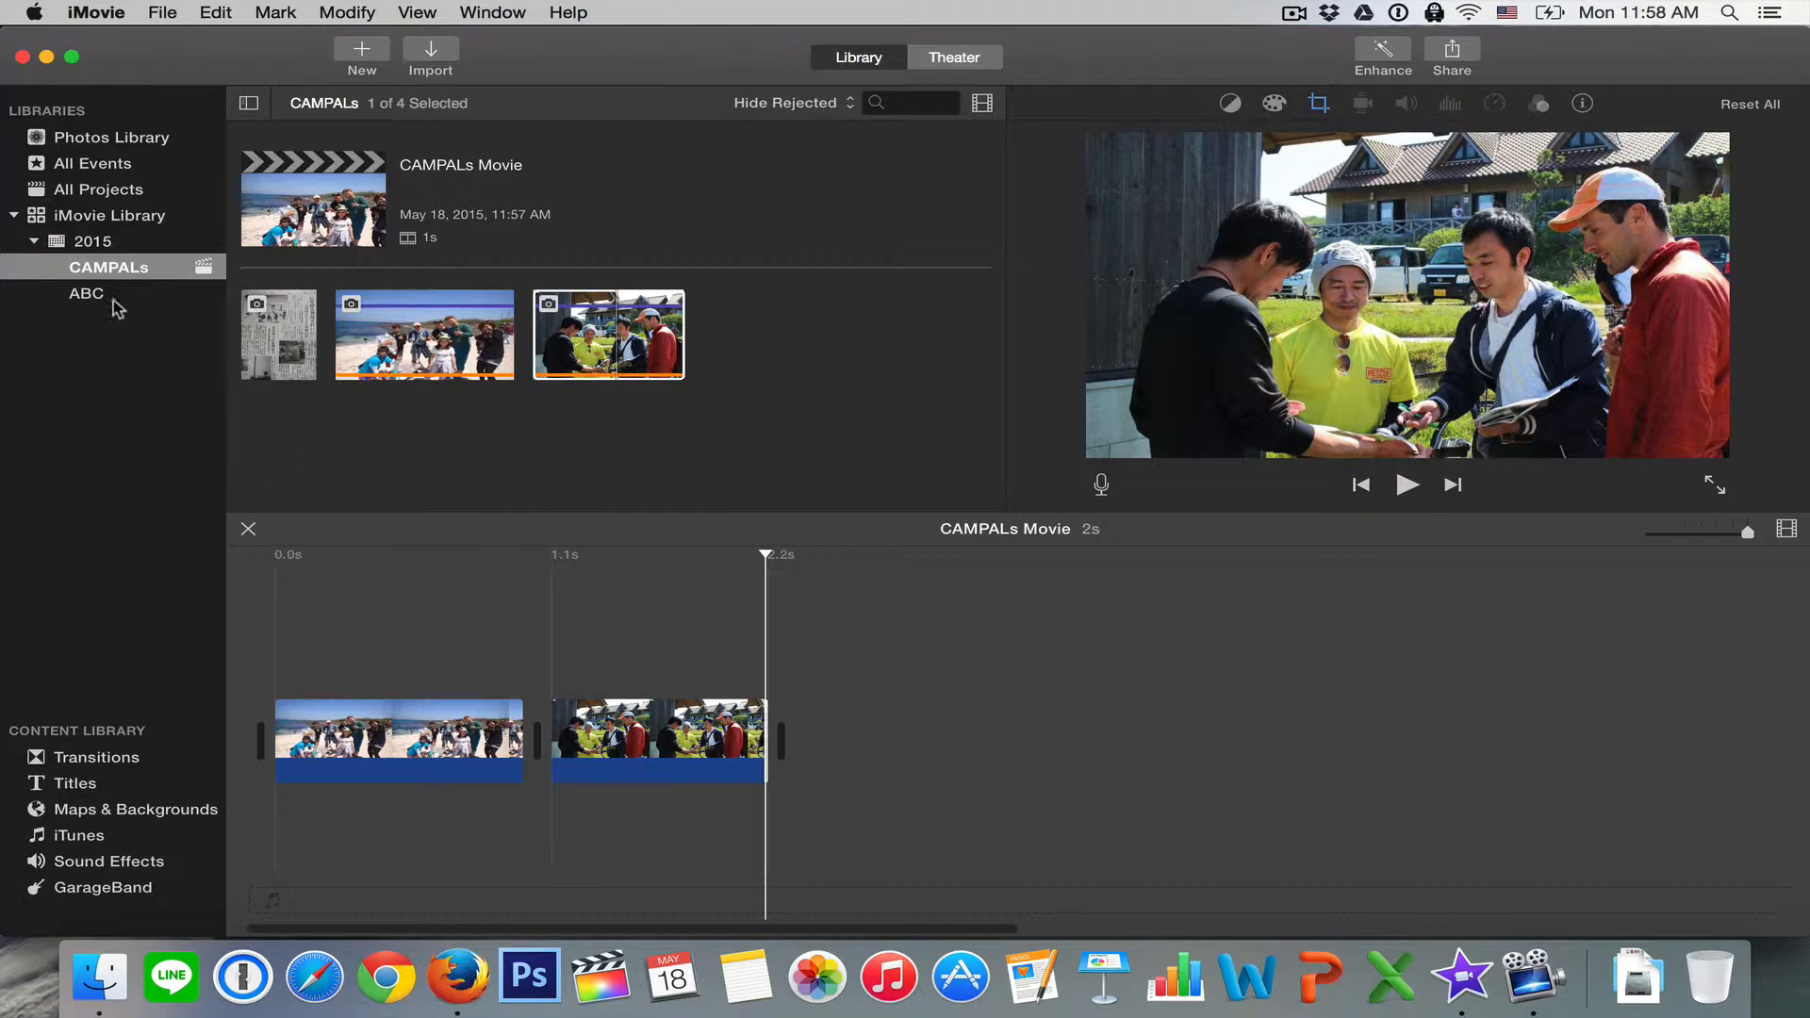
- Browse the clips in the ABC event and open the CAMPALs Training project in the timeline
click(87, 293)
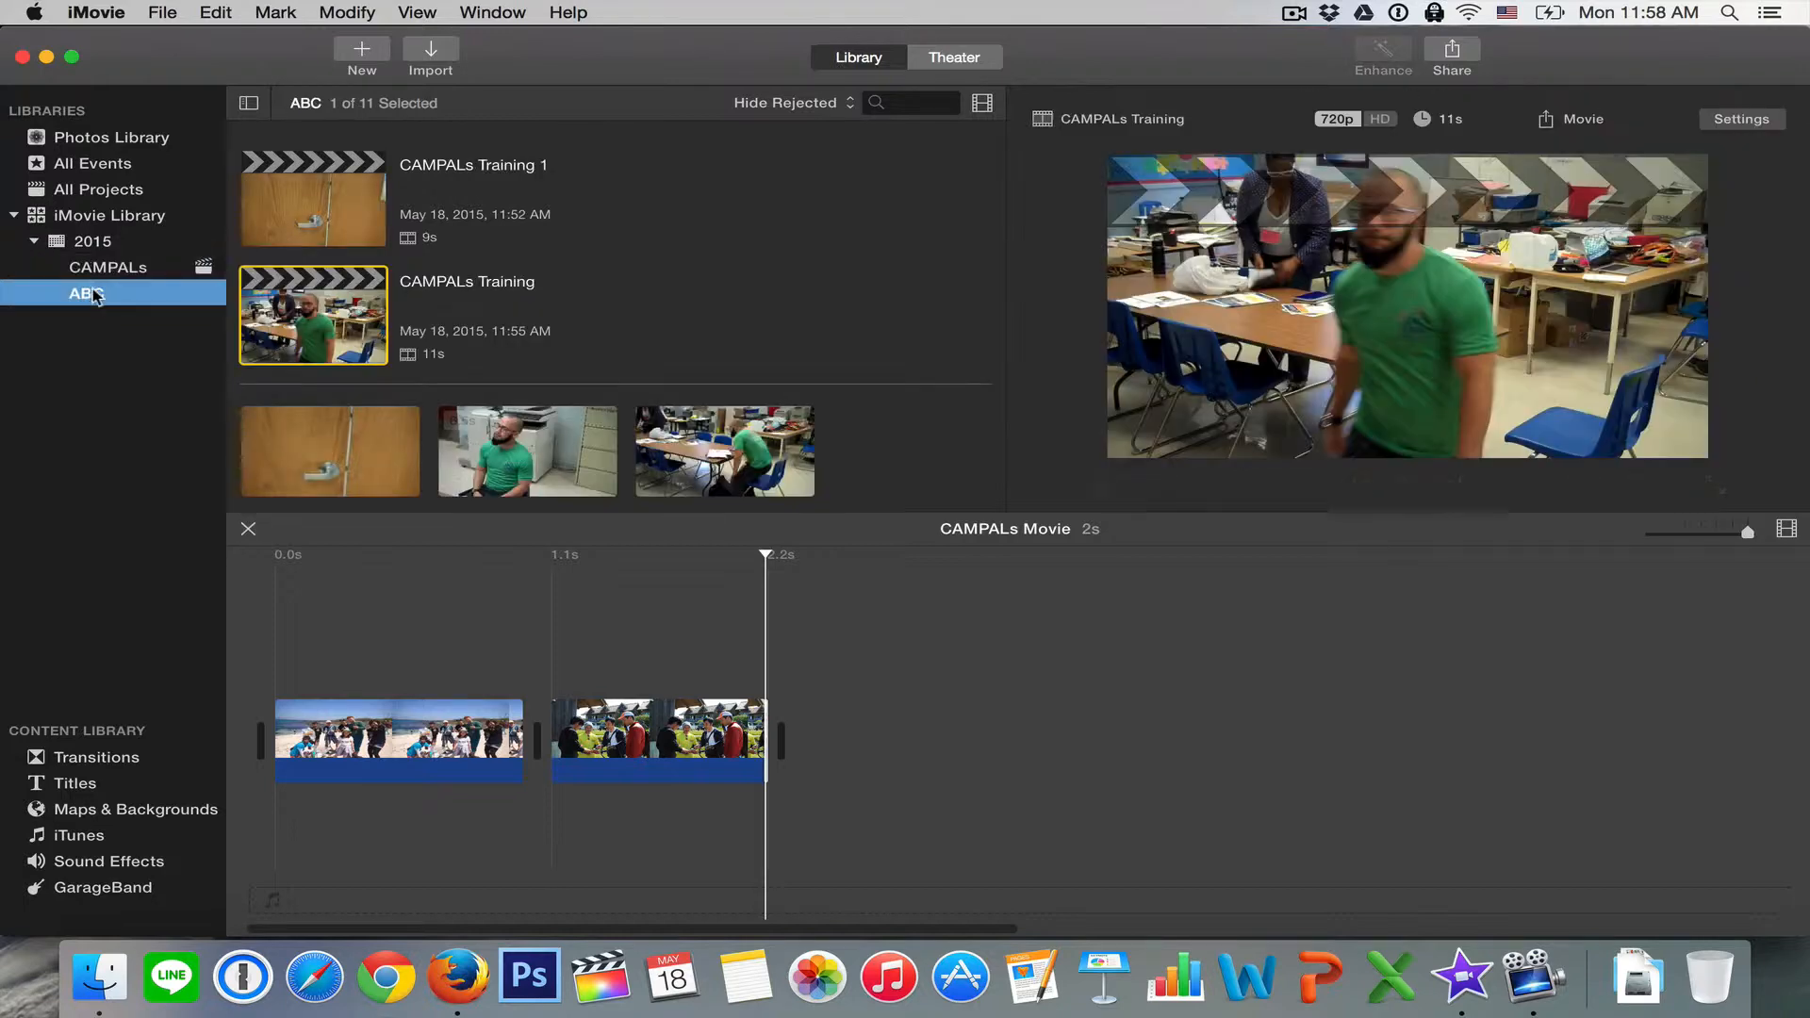
scroll(500, 389, down, 3)
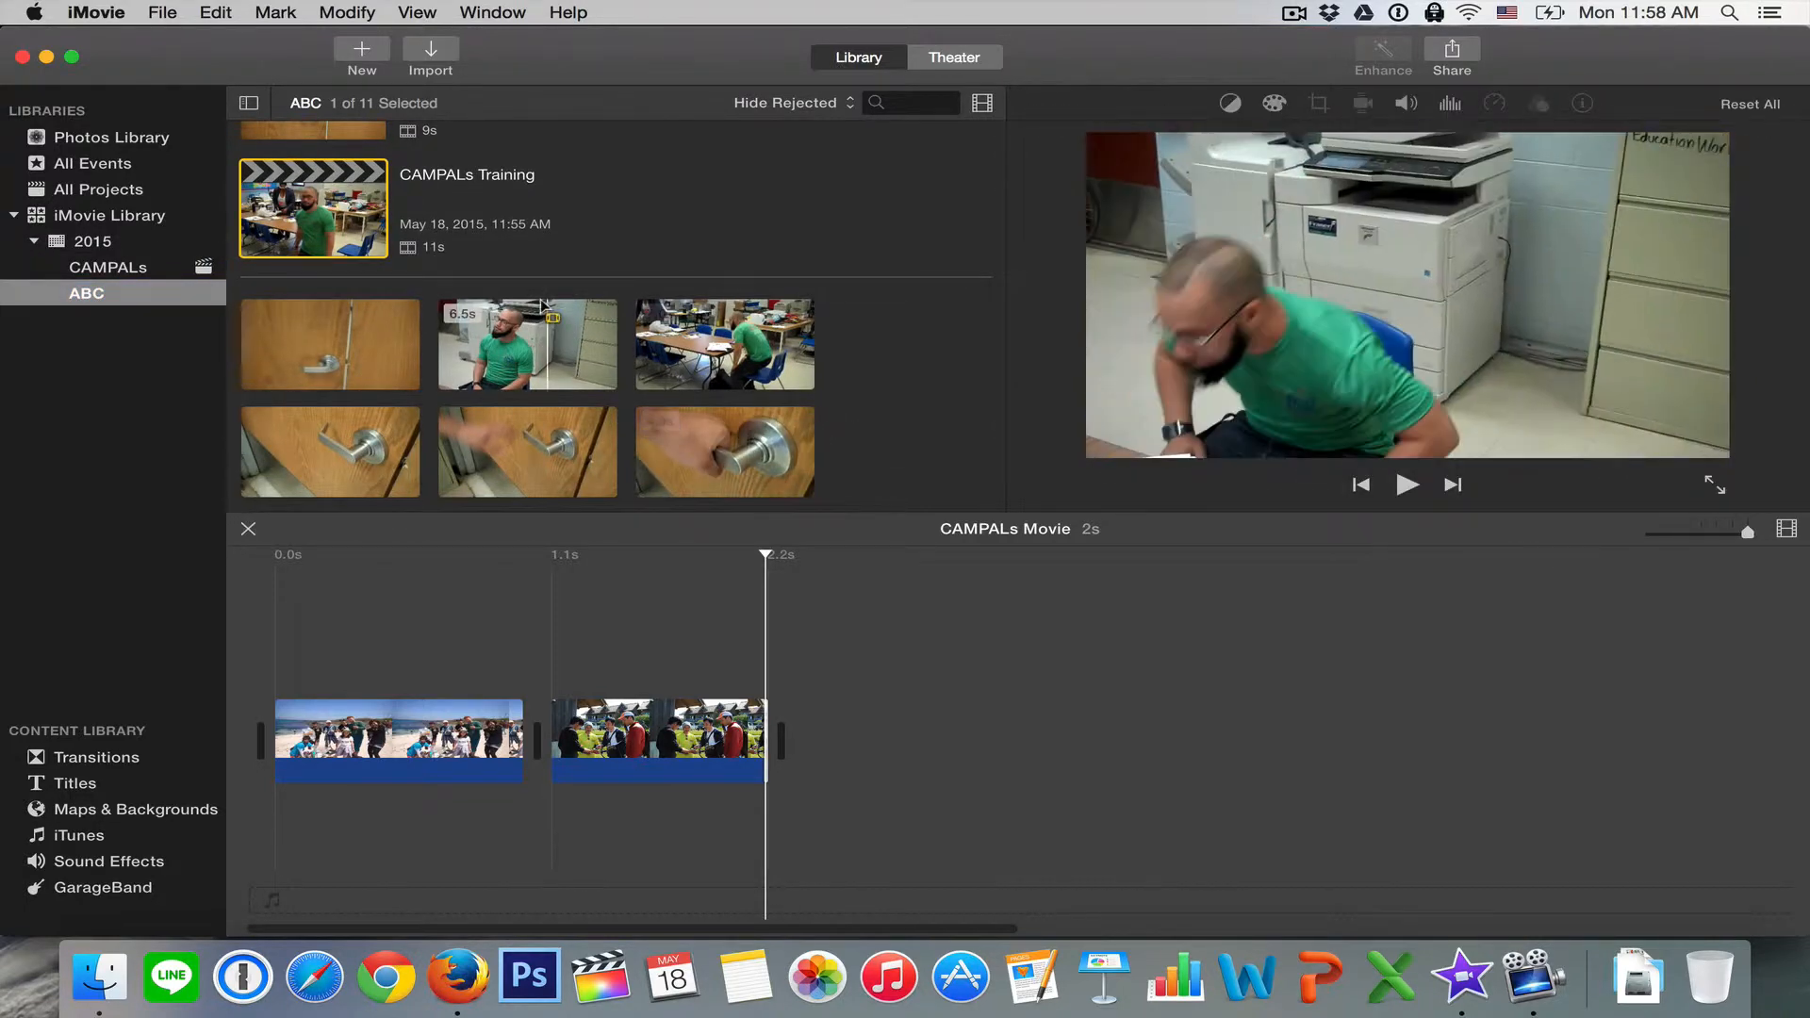
scroll(501, 230, up, 3)
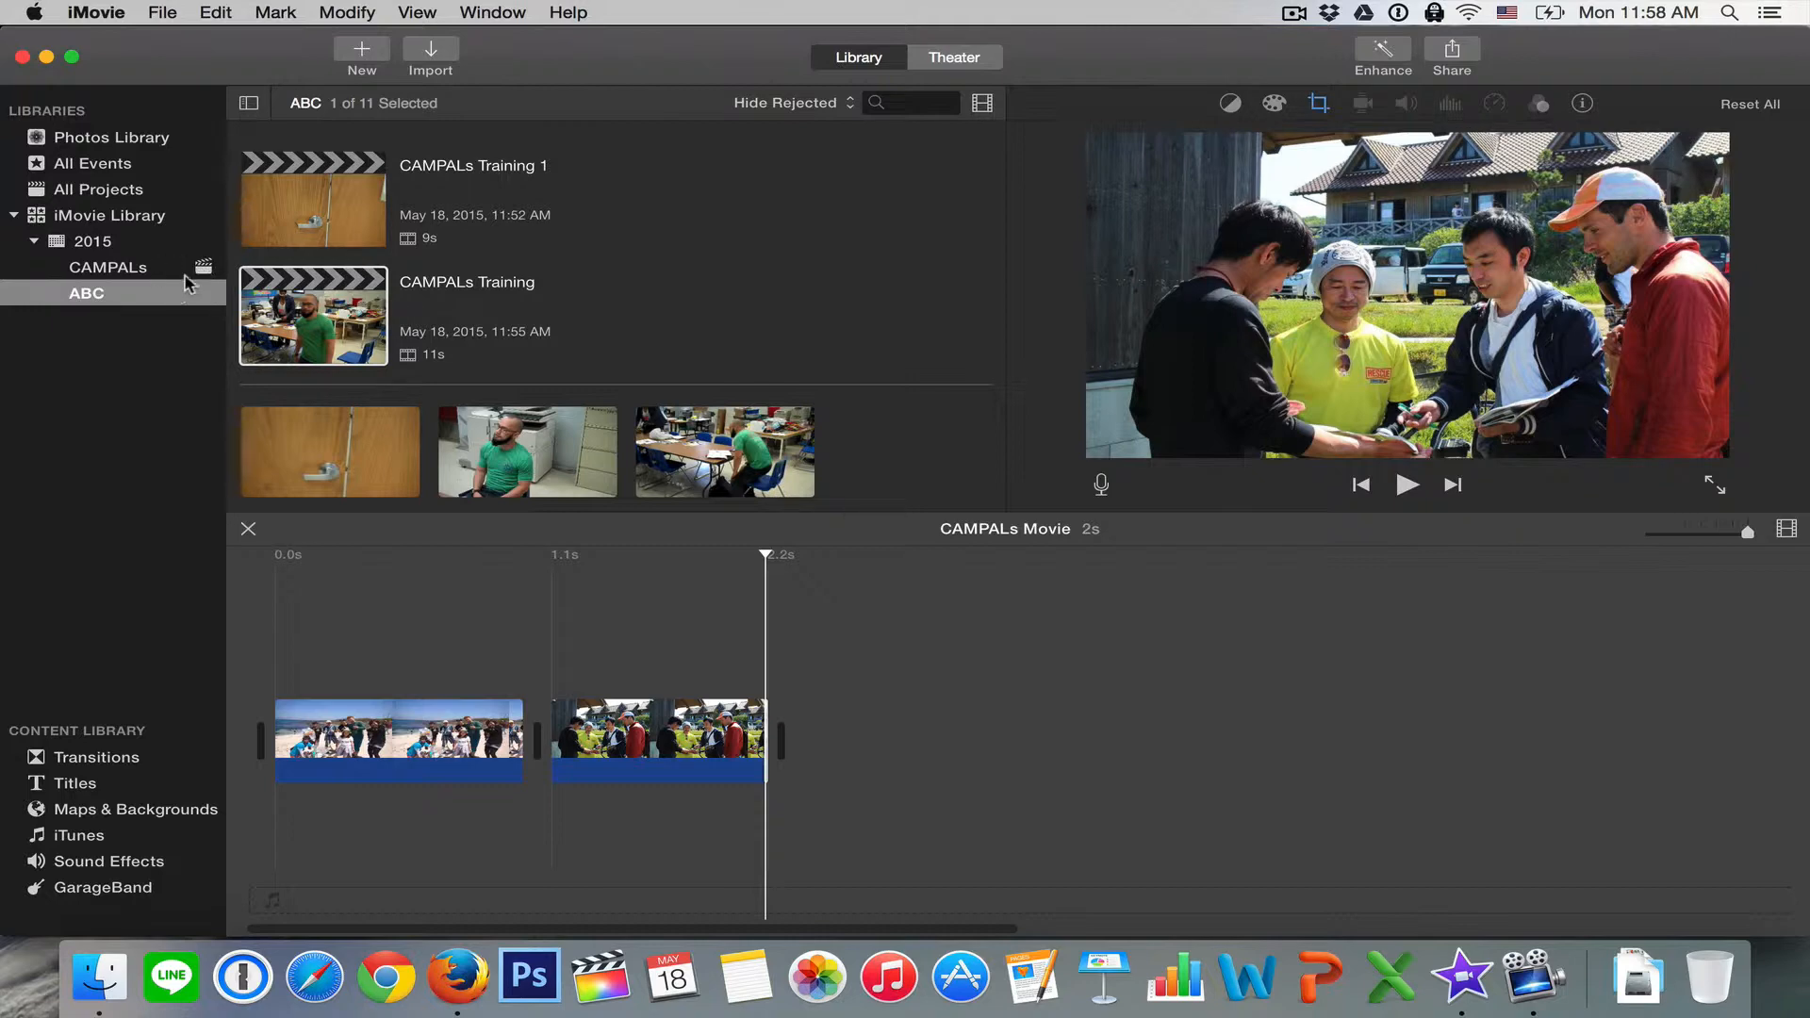
double_click(321, 321)
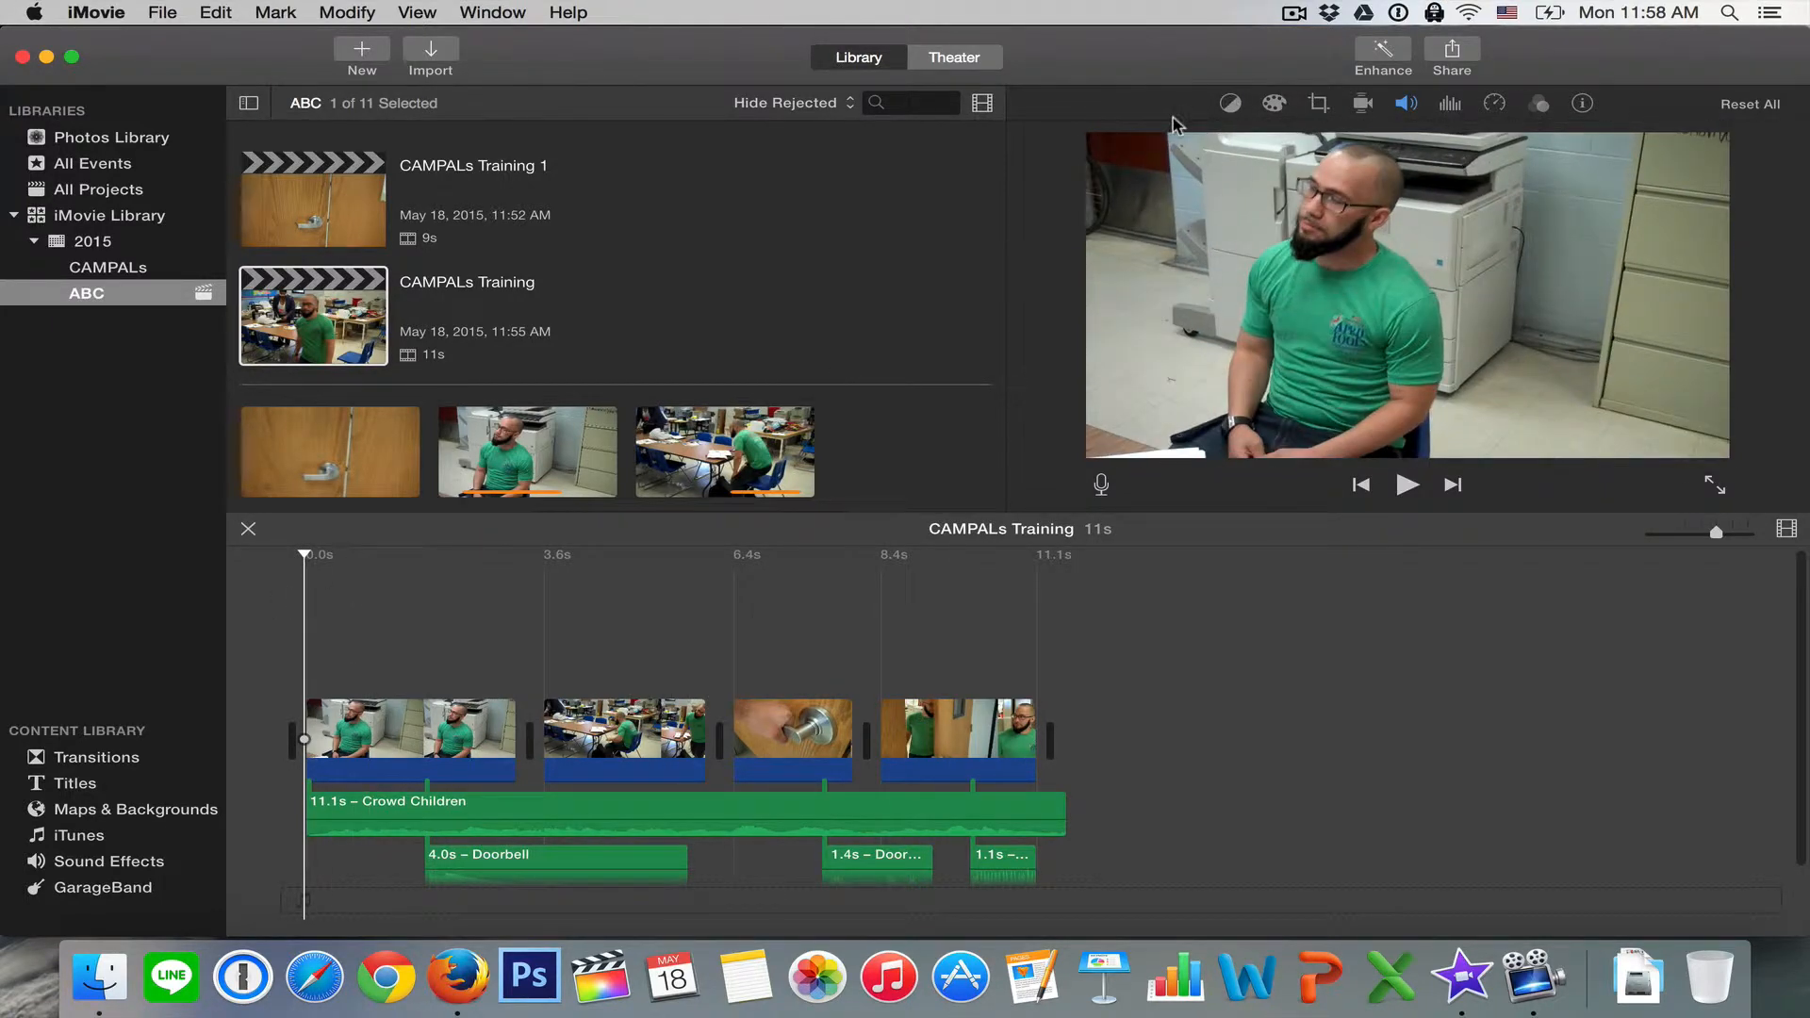
- Try the Auto color balance on the first clip of the CAMPALs Training timeline, resetting it each time
click(1232, 103)
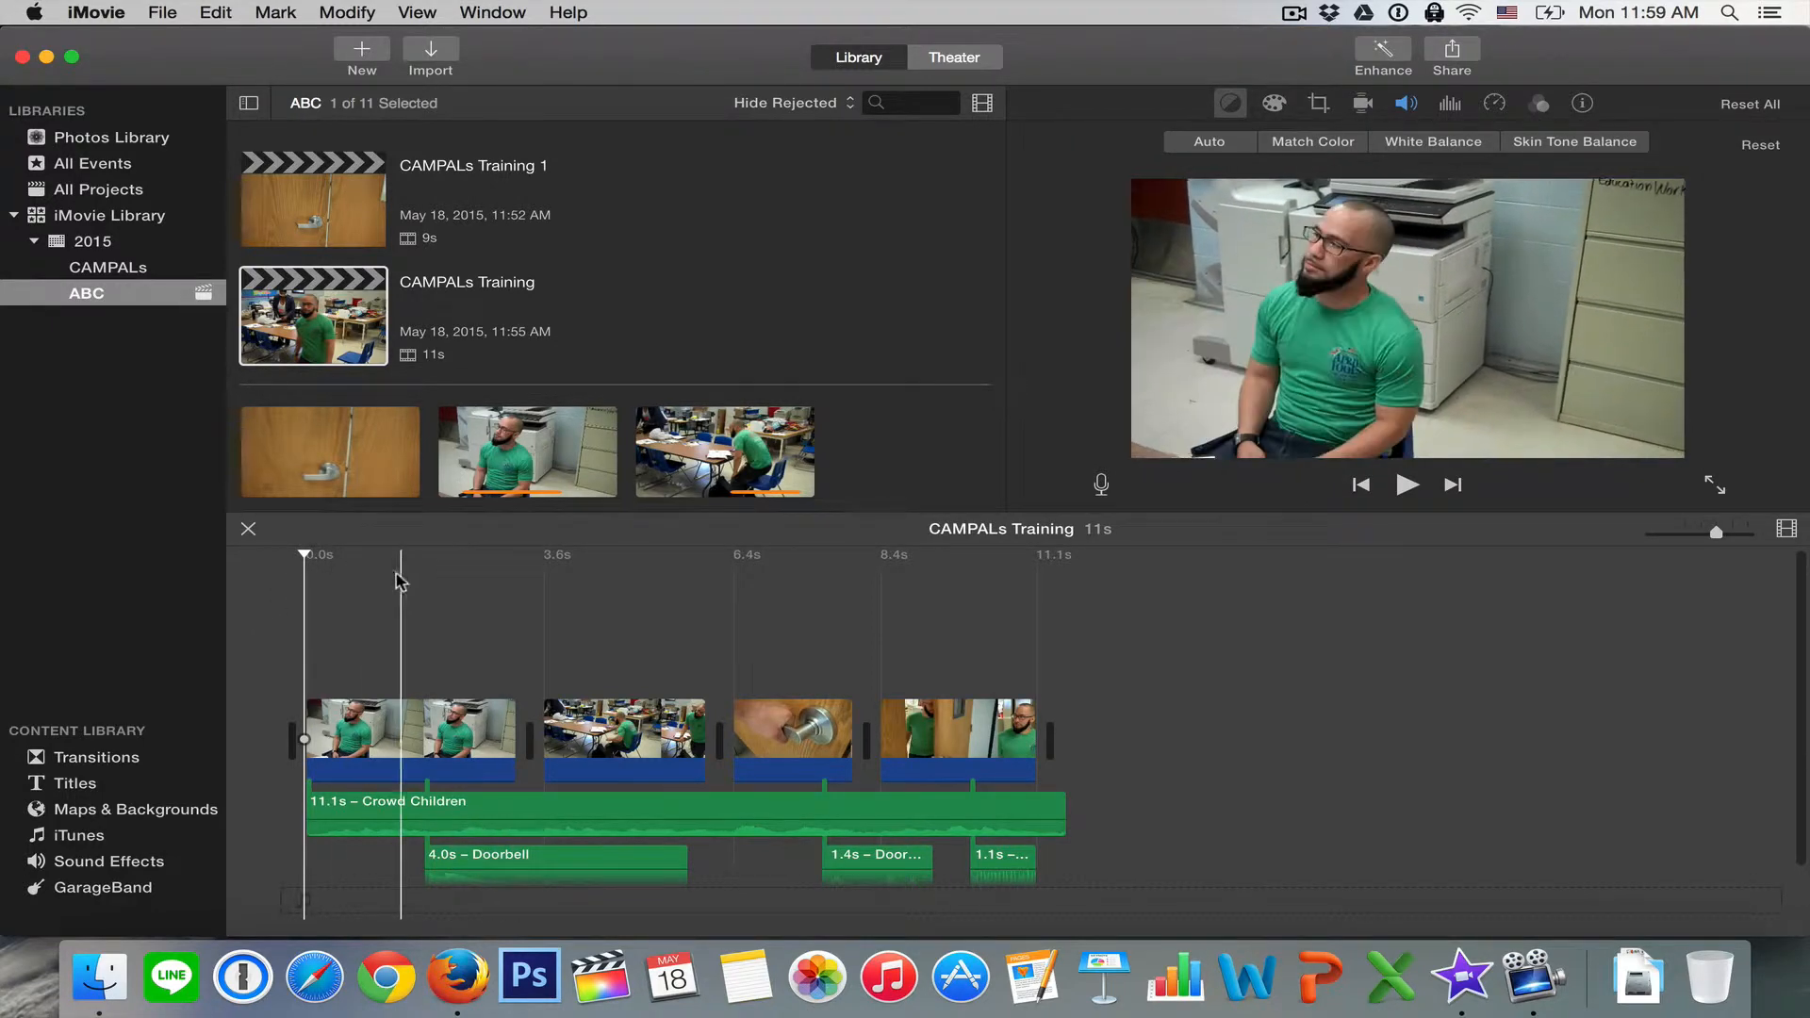
click(342, 557)
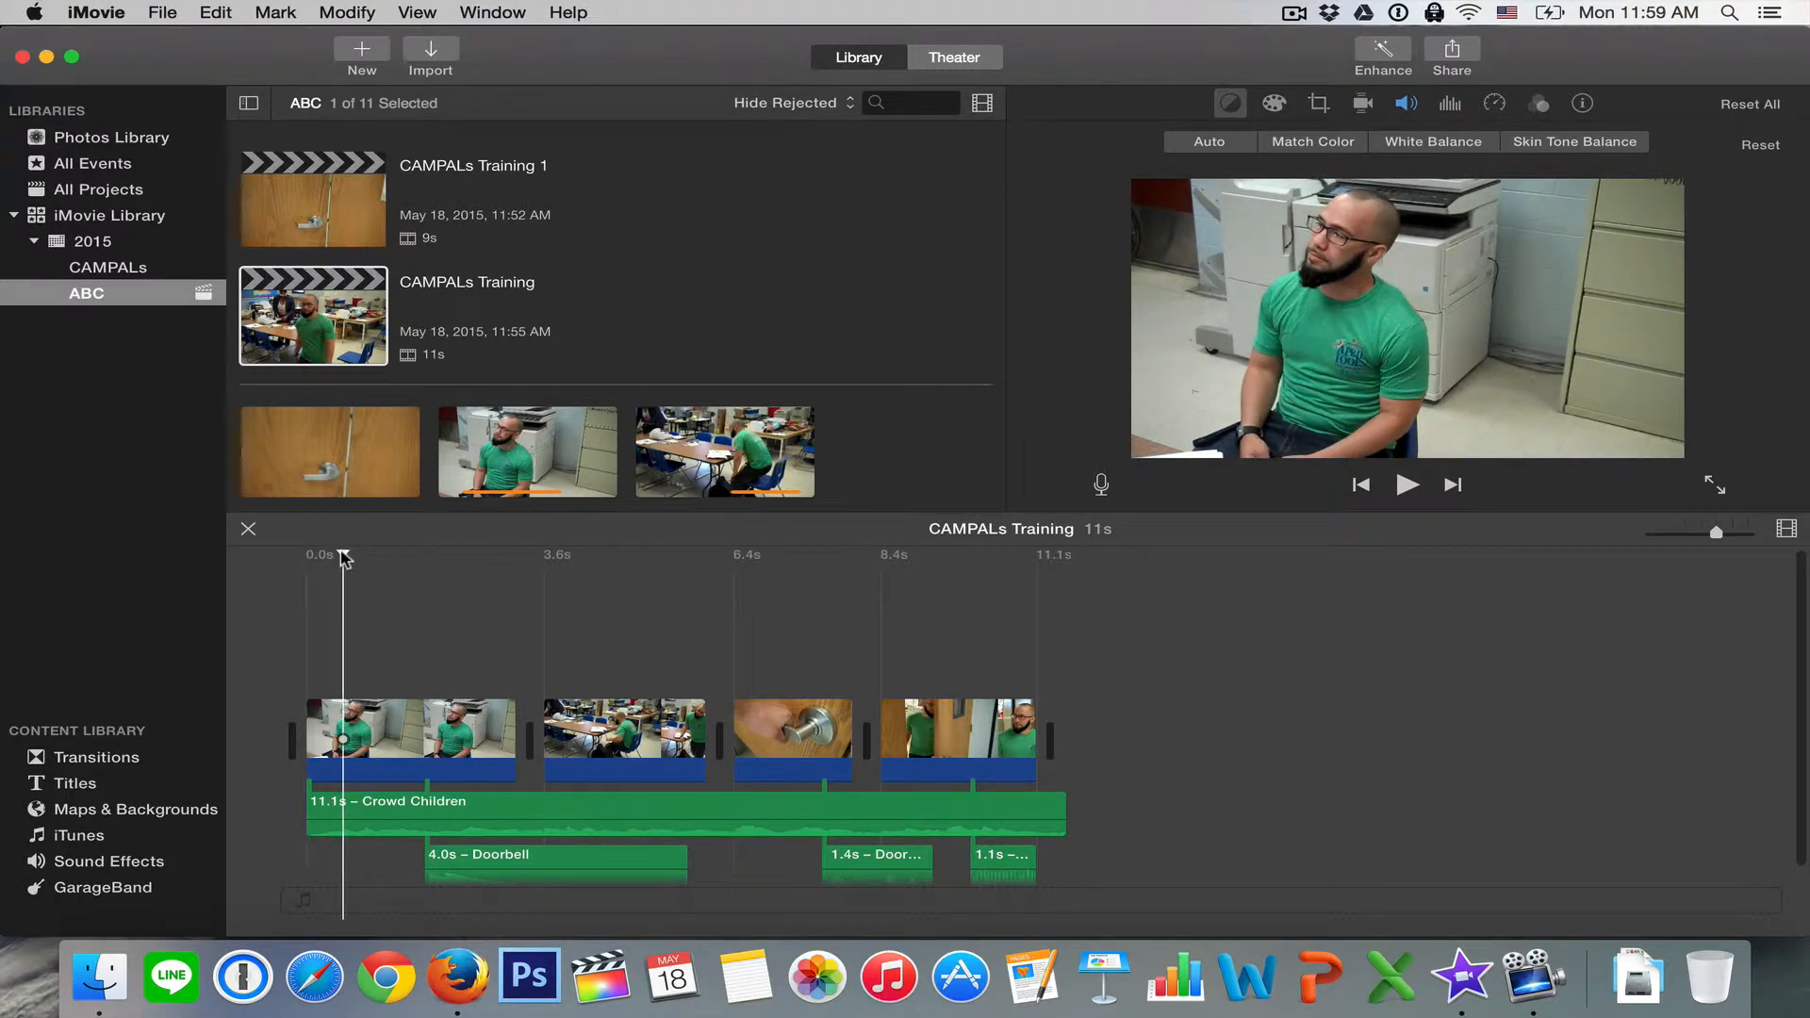
click(375, 731)
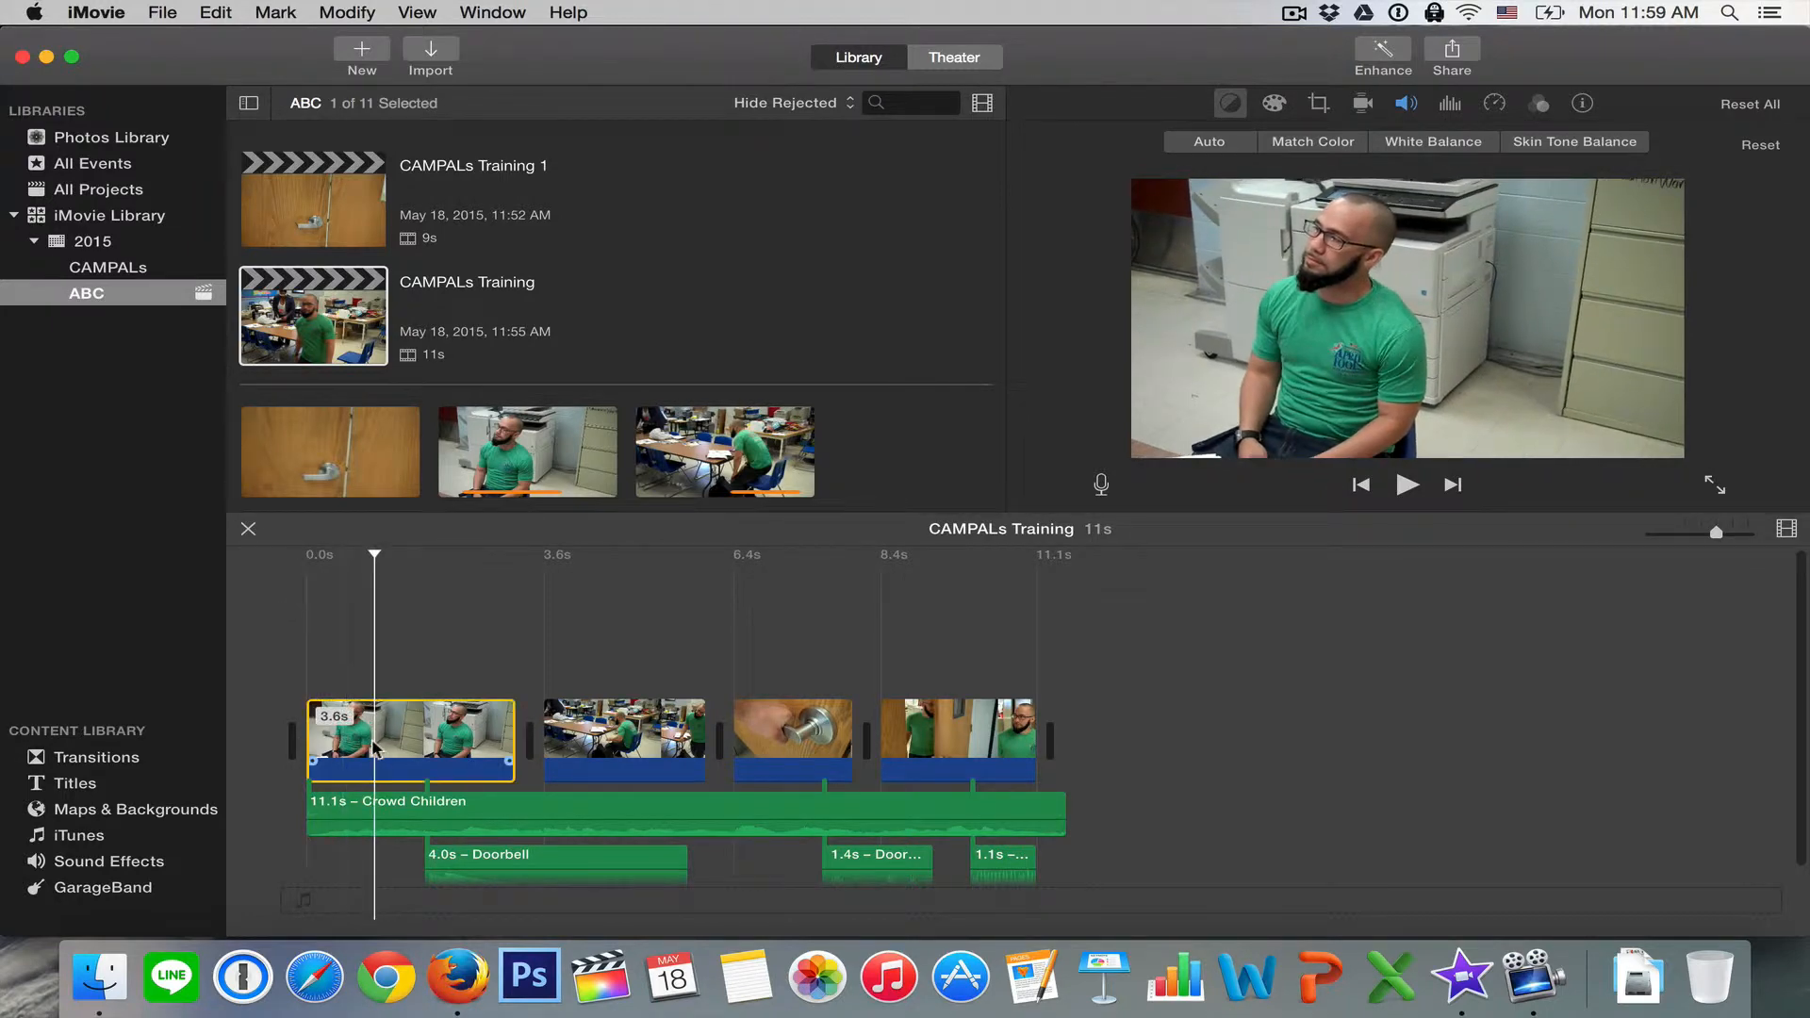
click(1216, 142)
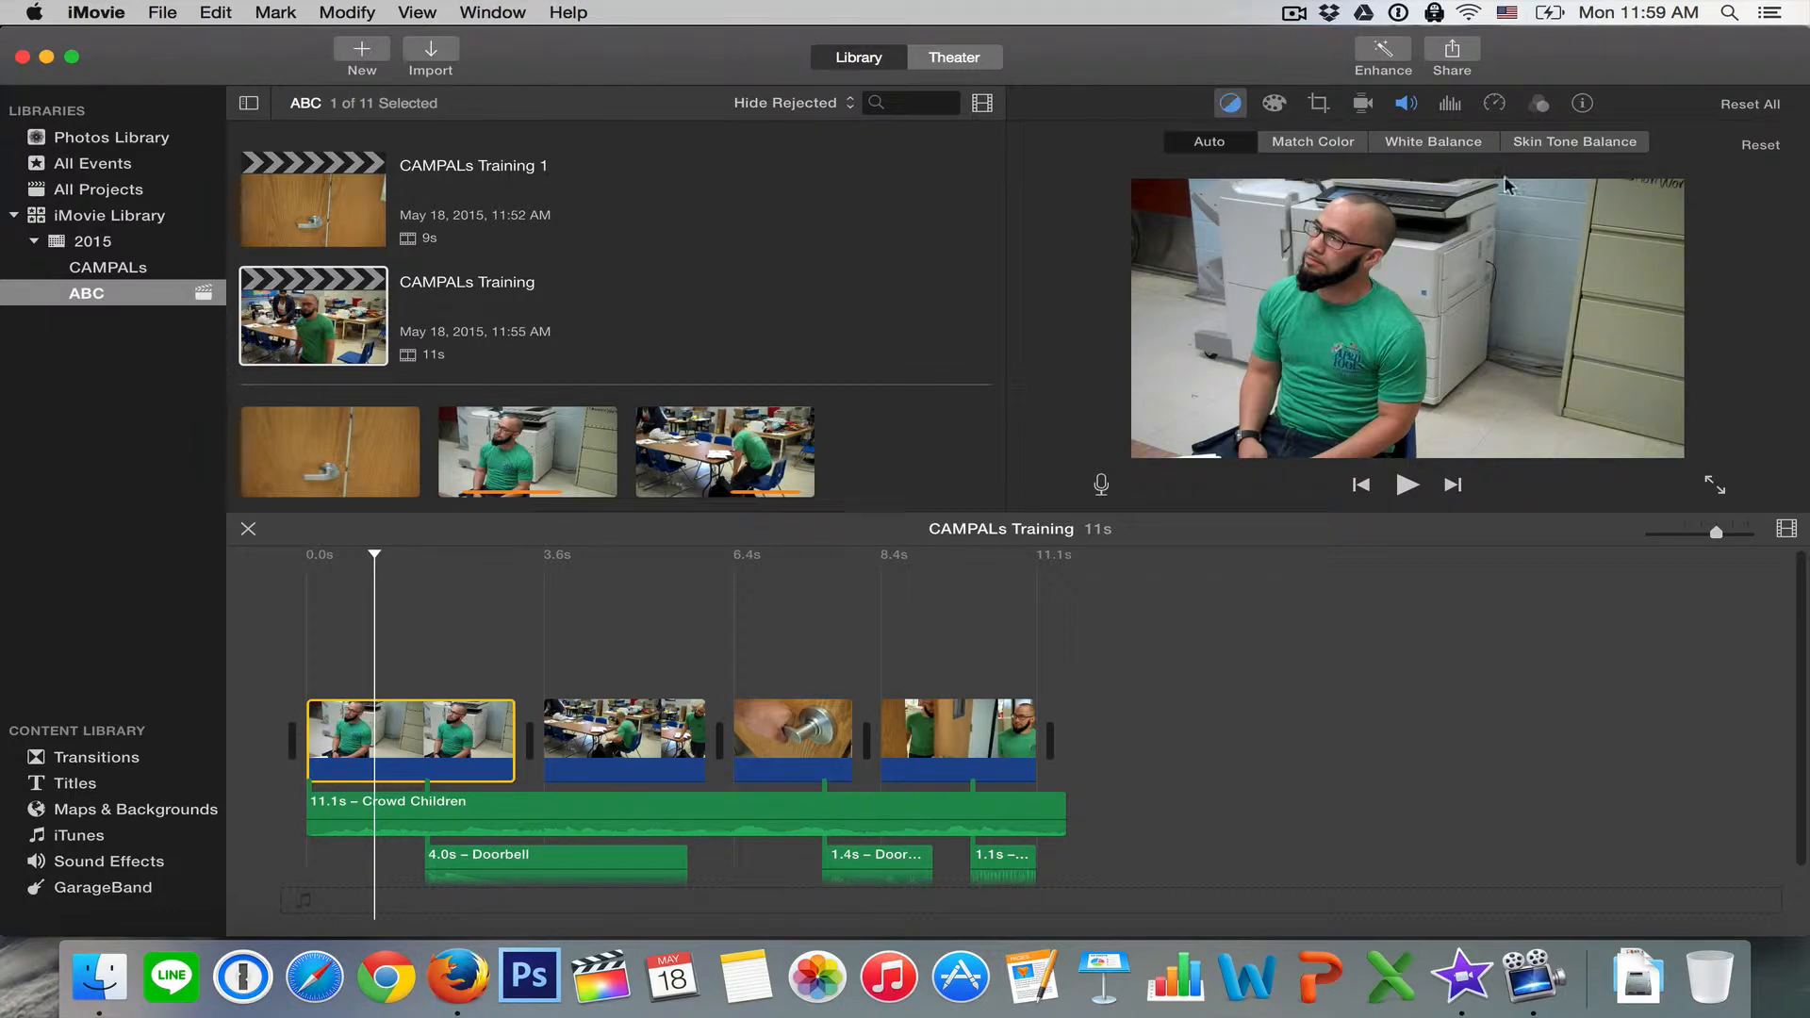
click(1759, 147)
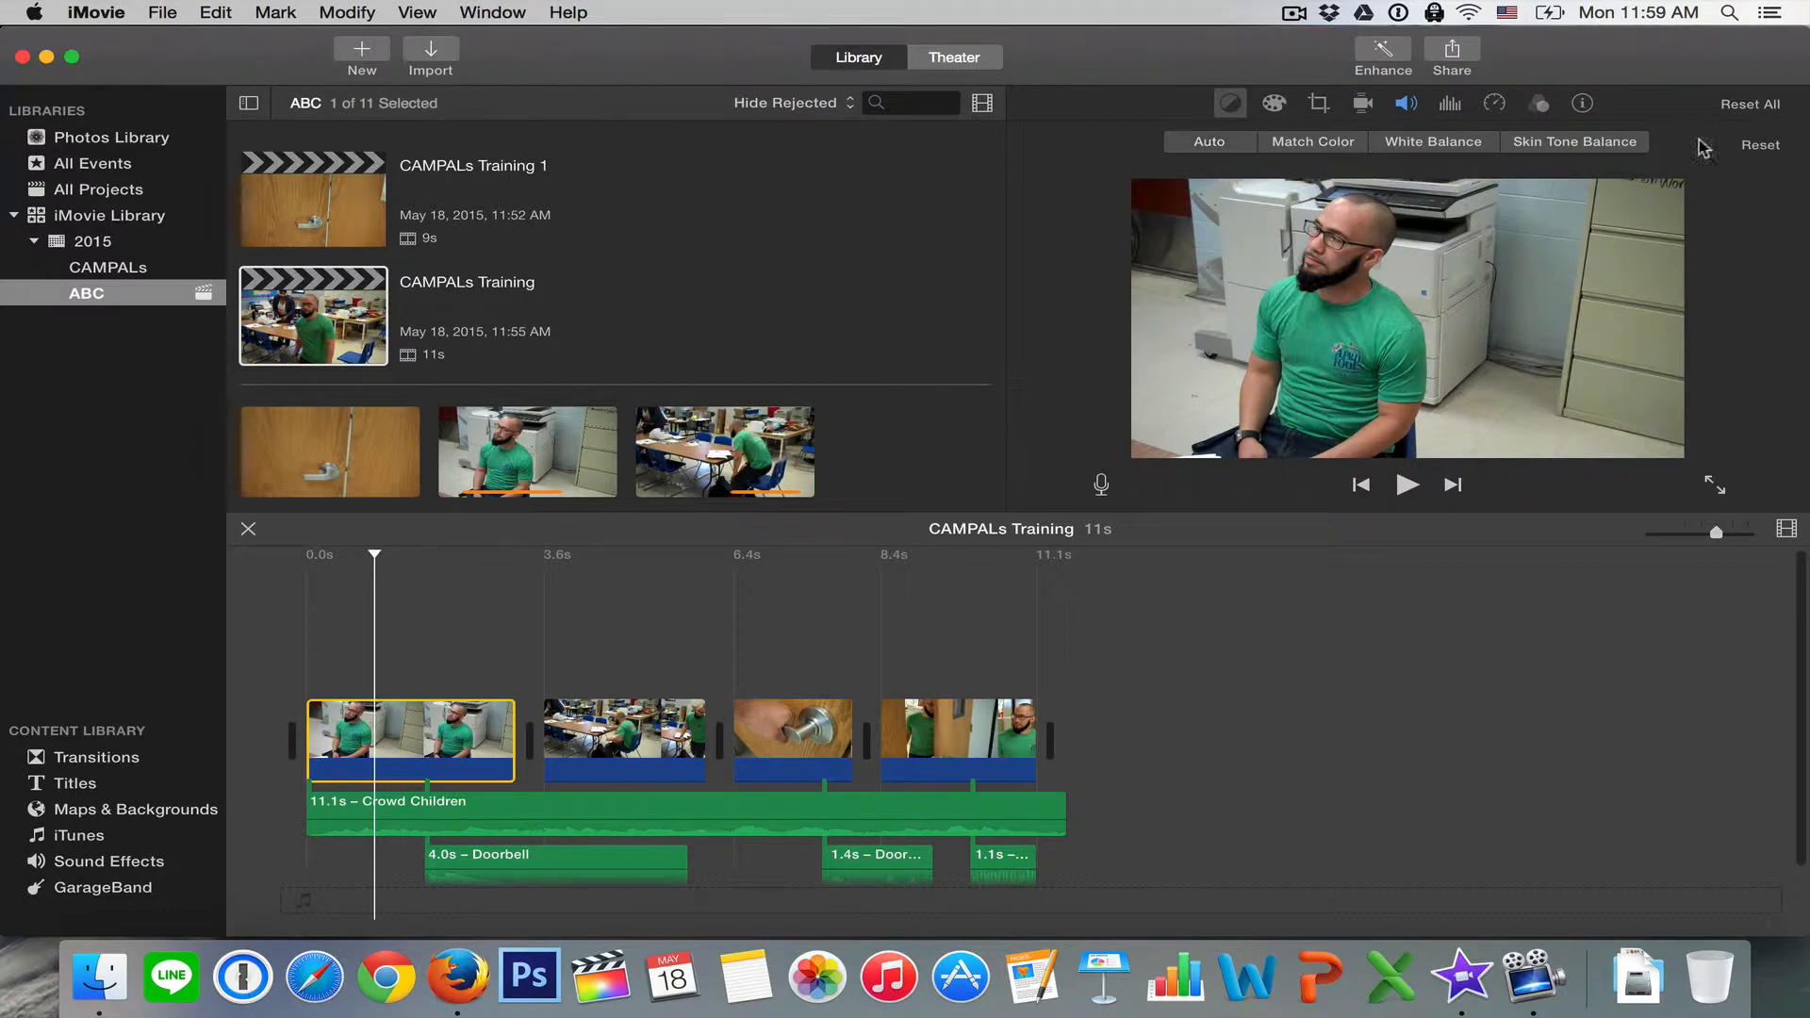
click(1218, 146)
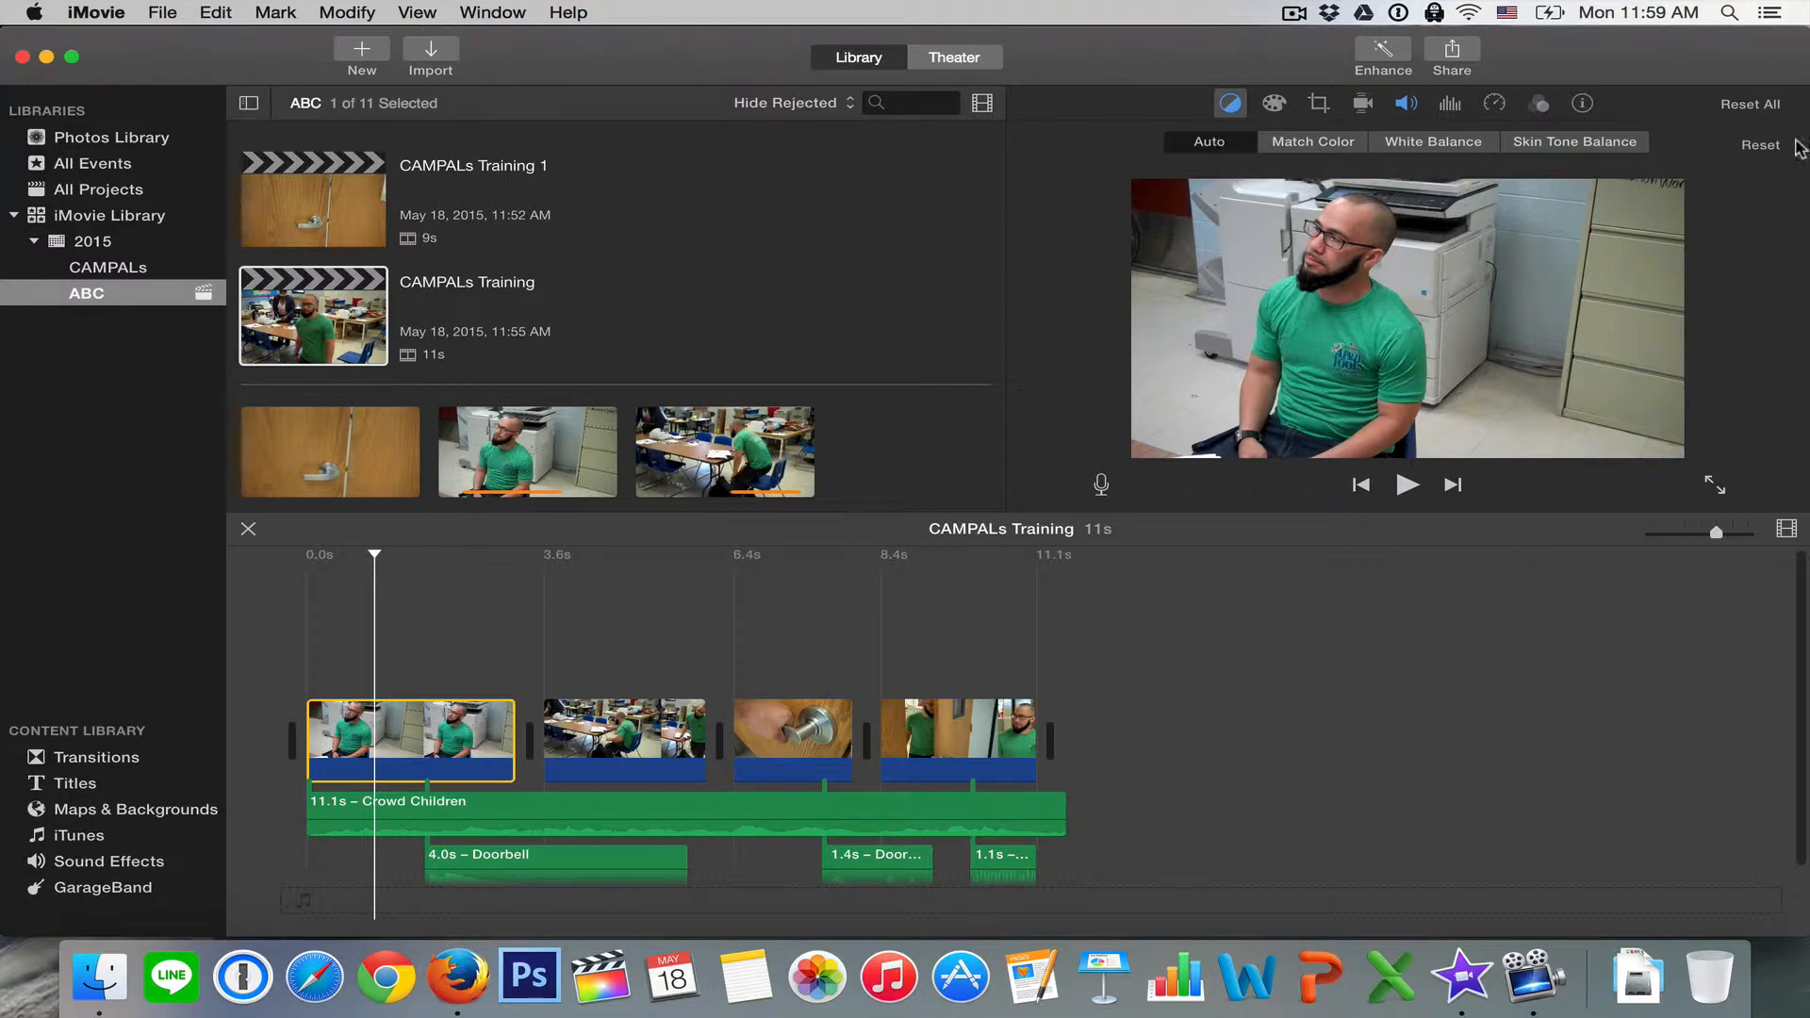
click(1757, 146)
- Try a White Balance correction on the first clip by sampling the white copier, and discard it
click(1428, 142)
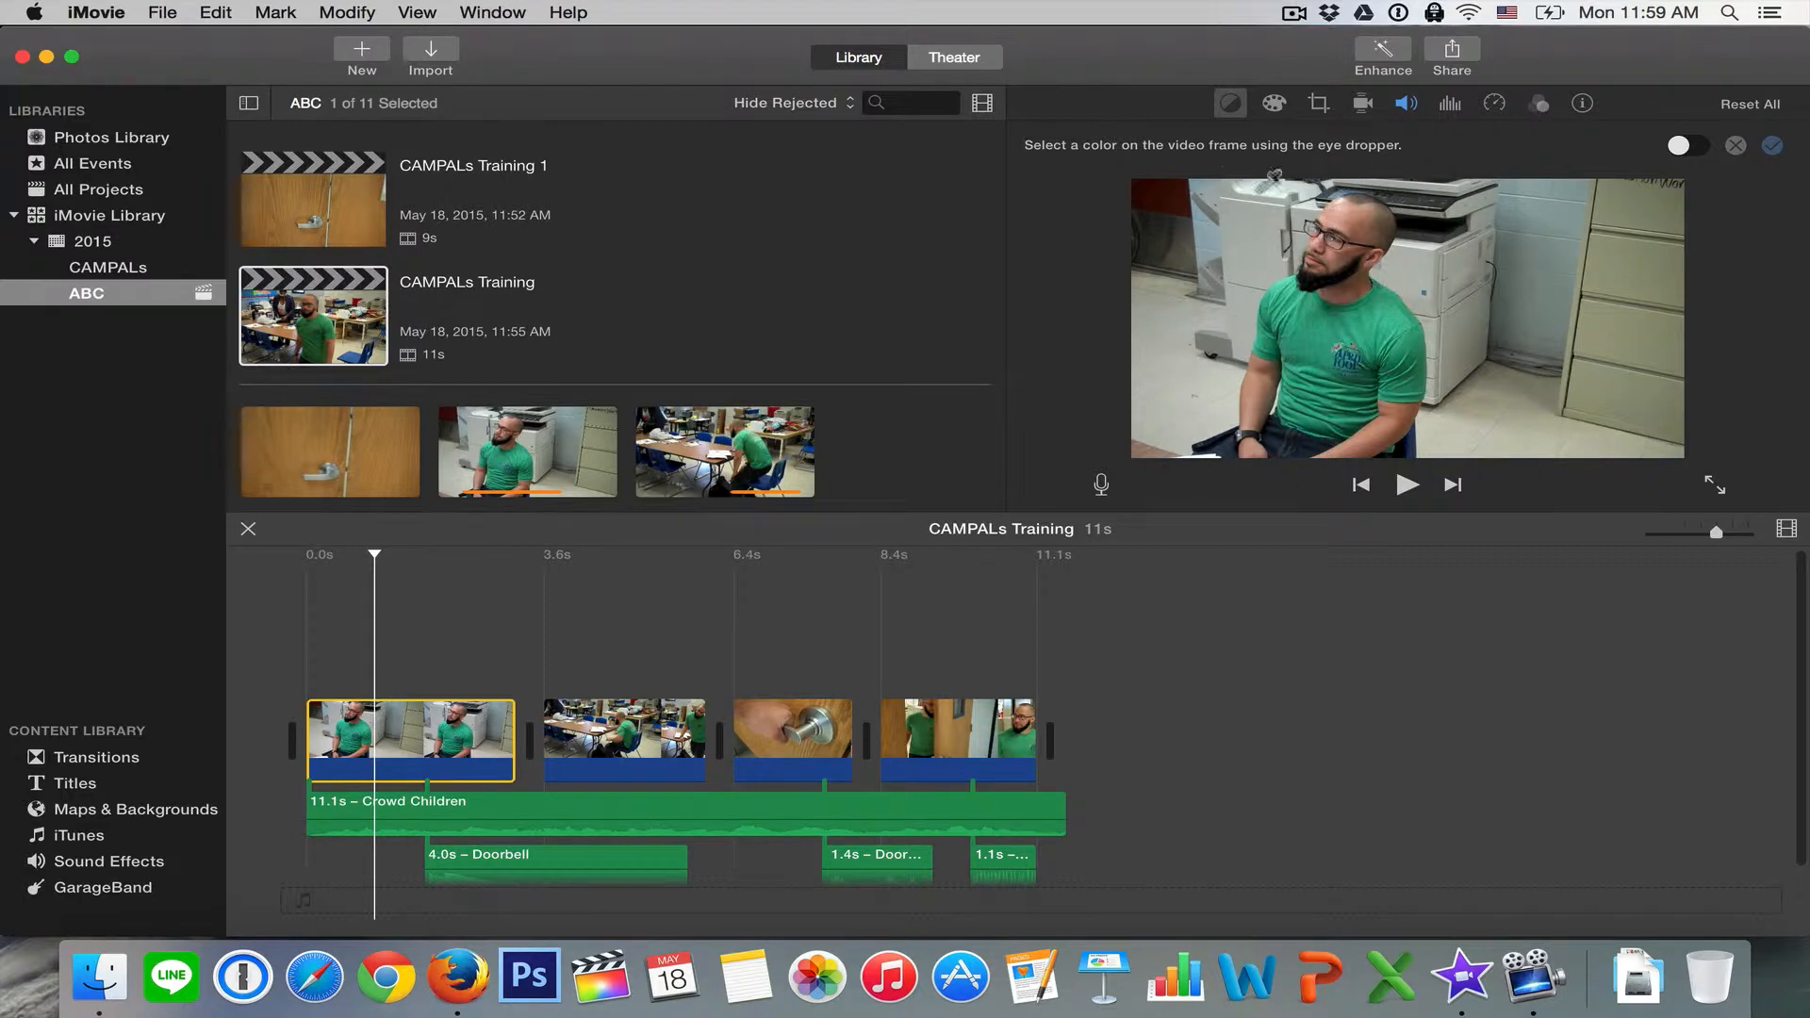
click(1252, 243)
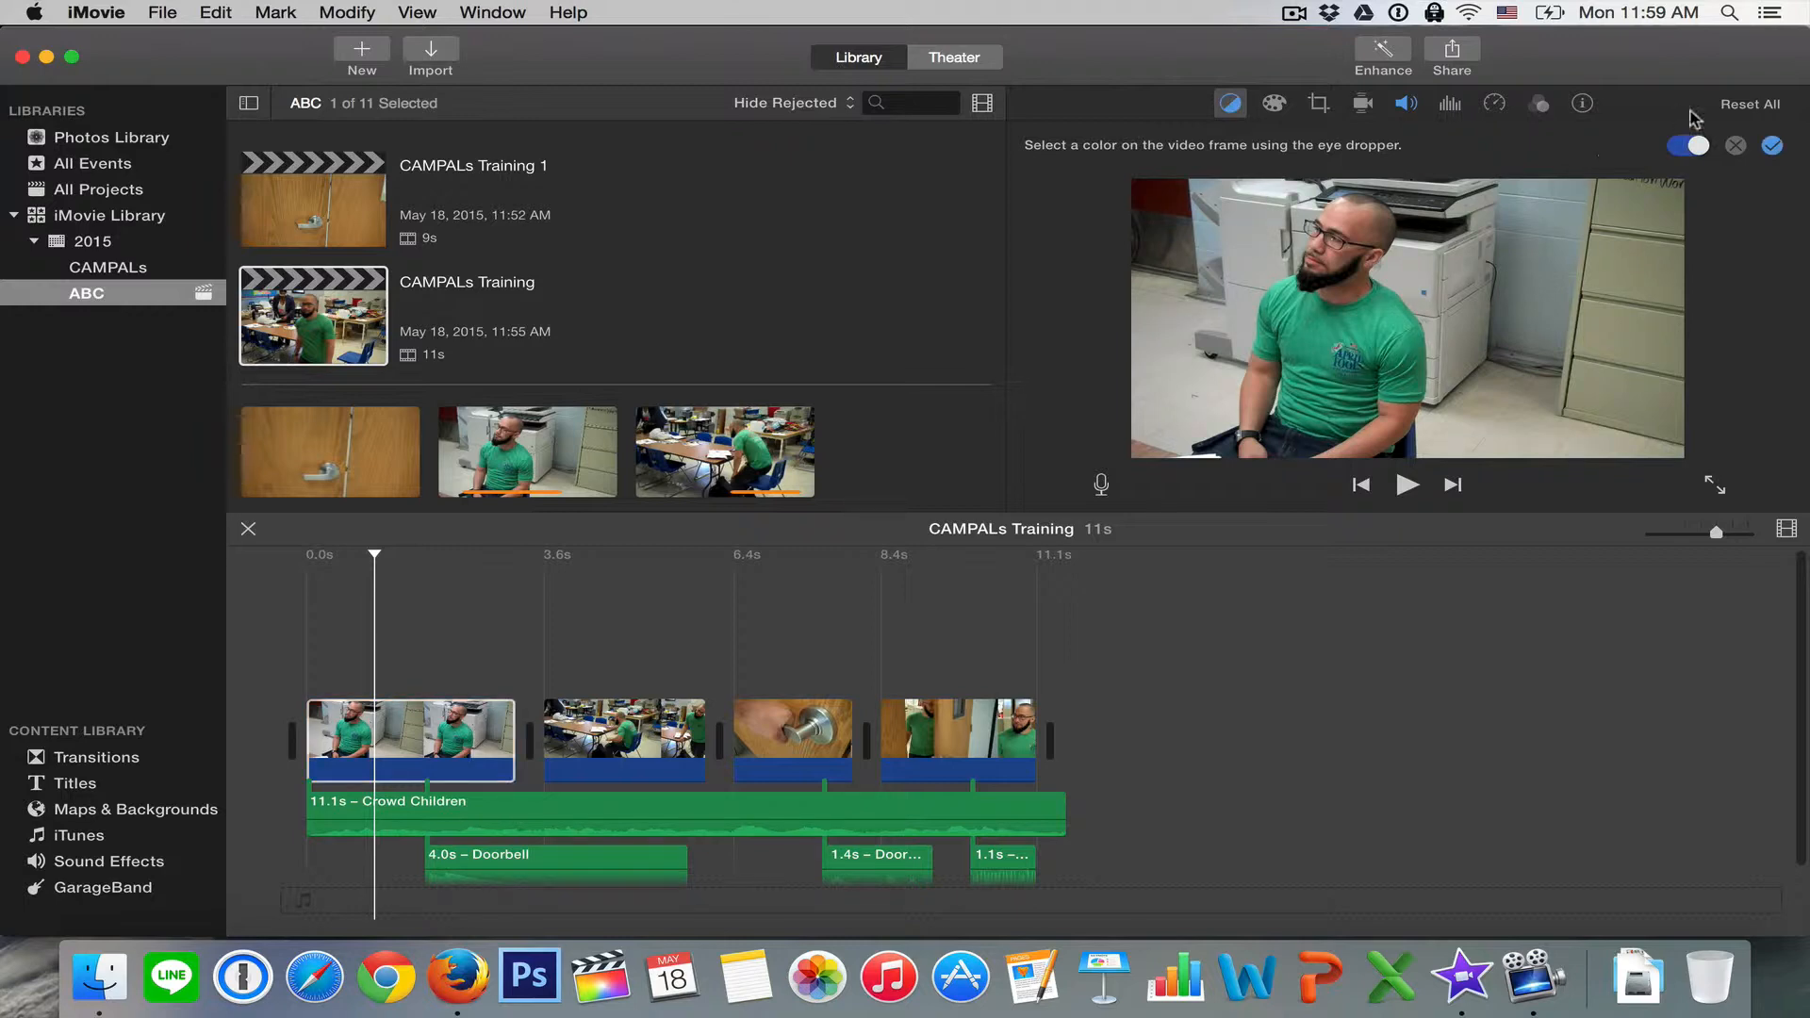
click(1734, 147)
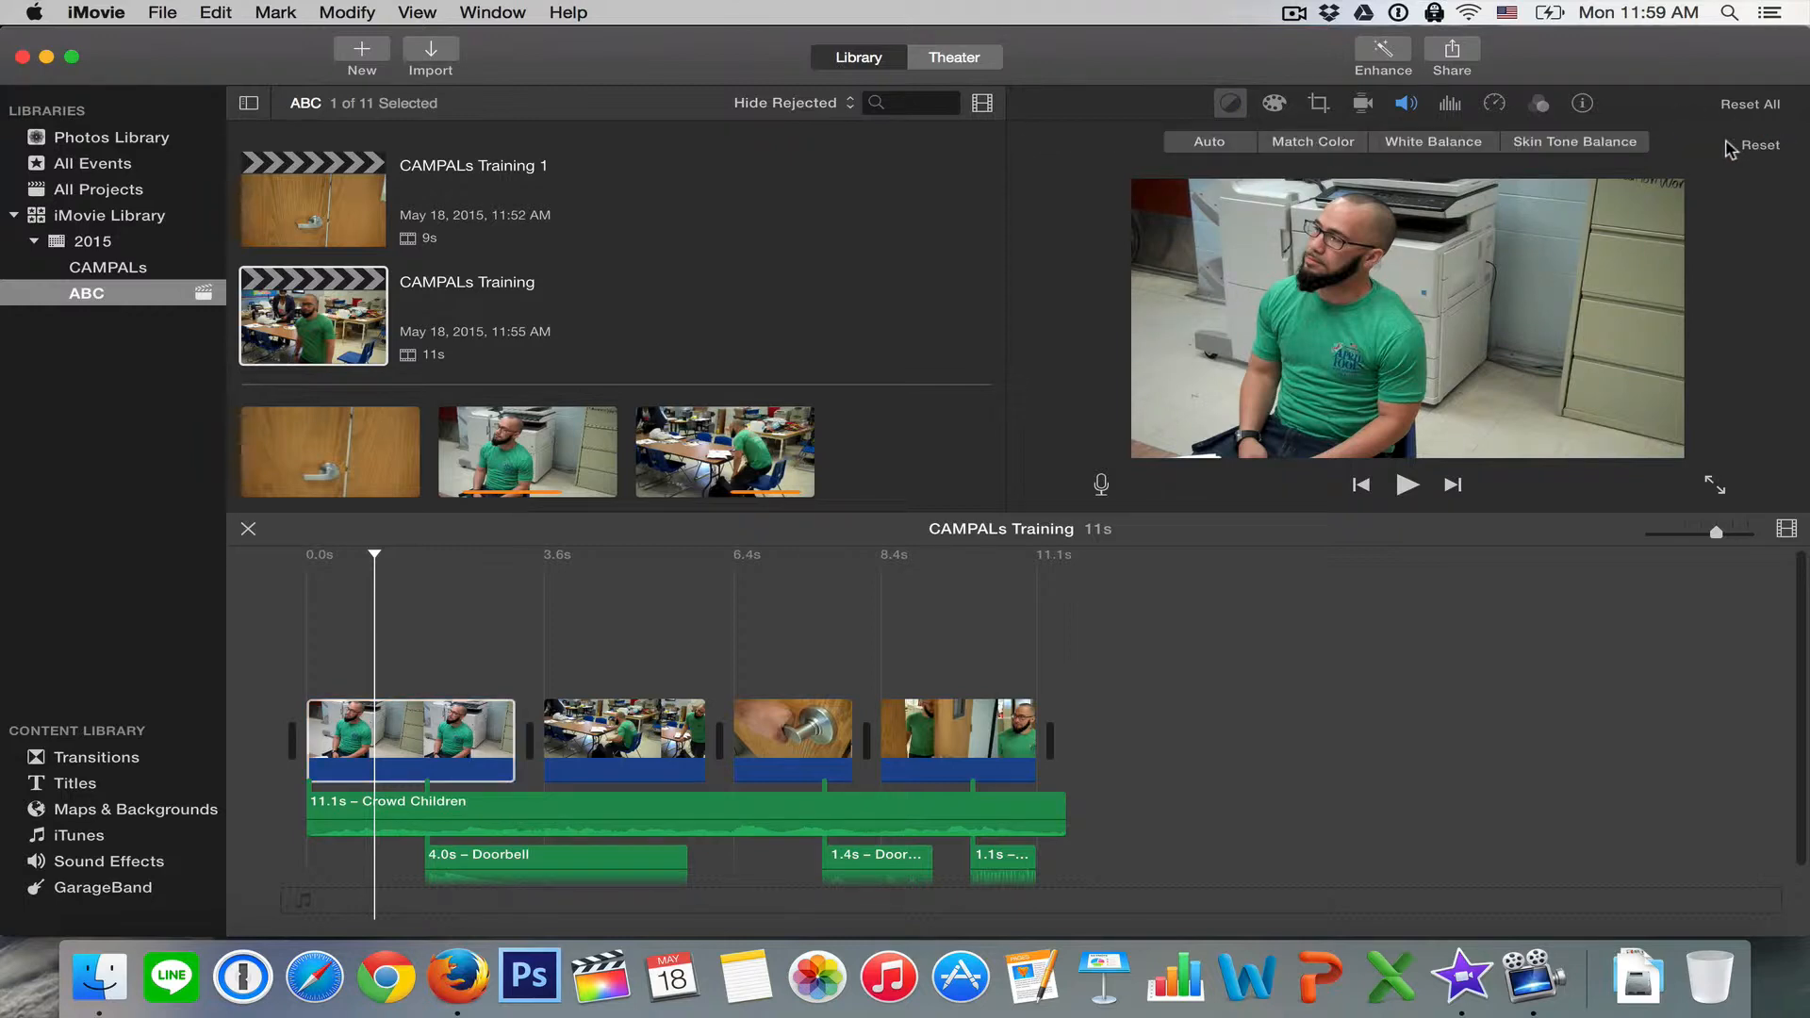
- Try lowering the brightness and contrast of the first clip with color correction, and reset the adjustments
click(1273, 104)
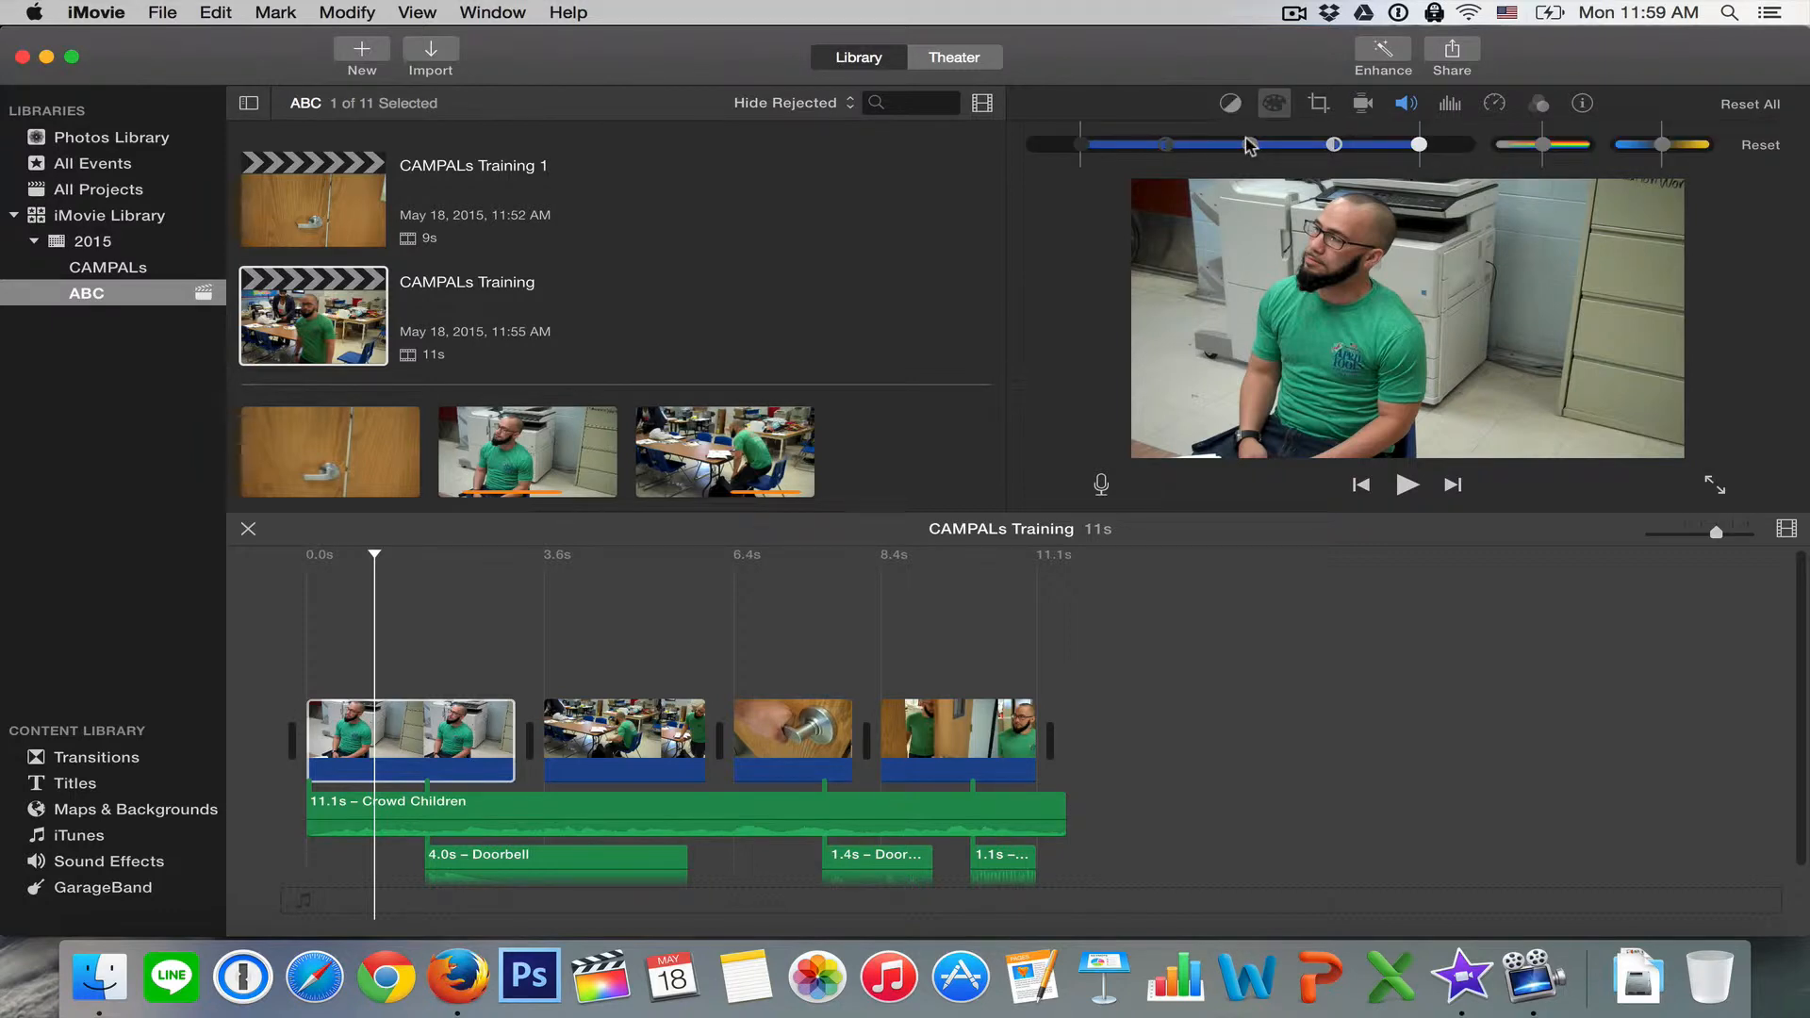
drag(1249, 145, 1205, 153)
mouse_move(1332, 143)
mouse_down()
mouse_move(1402, 144)
mouse_move(1310, 159)
mouse_up()
click(1750, 147)
- Try the saturation adjustment and warmer and cooler color temperatures on the first clip, and discard the changes
mouse_move(1543, 145)
mouse_down()
mouse_move(1614, 144)
mouse_move(1499, 151)
mouse_move(1545, 149)
mouse_up()
drag(1664, 146, 1711, 159)
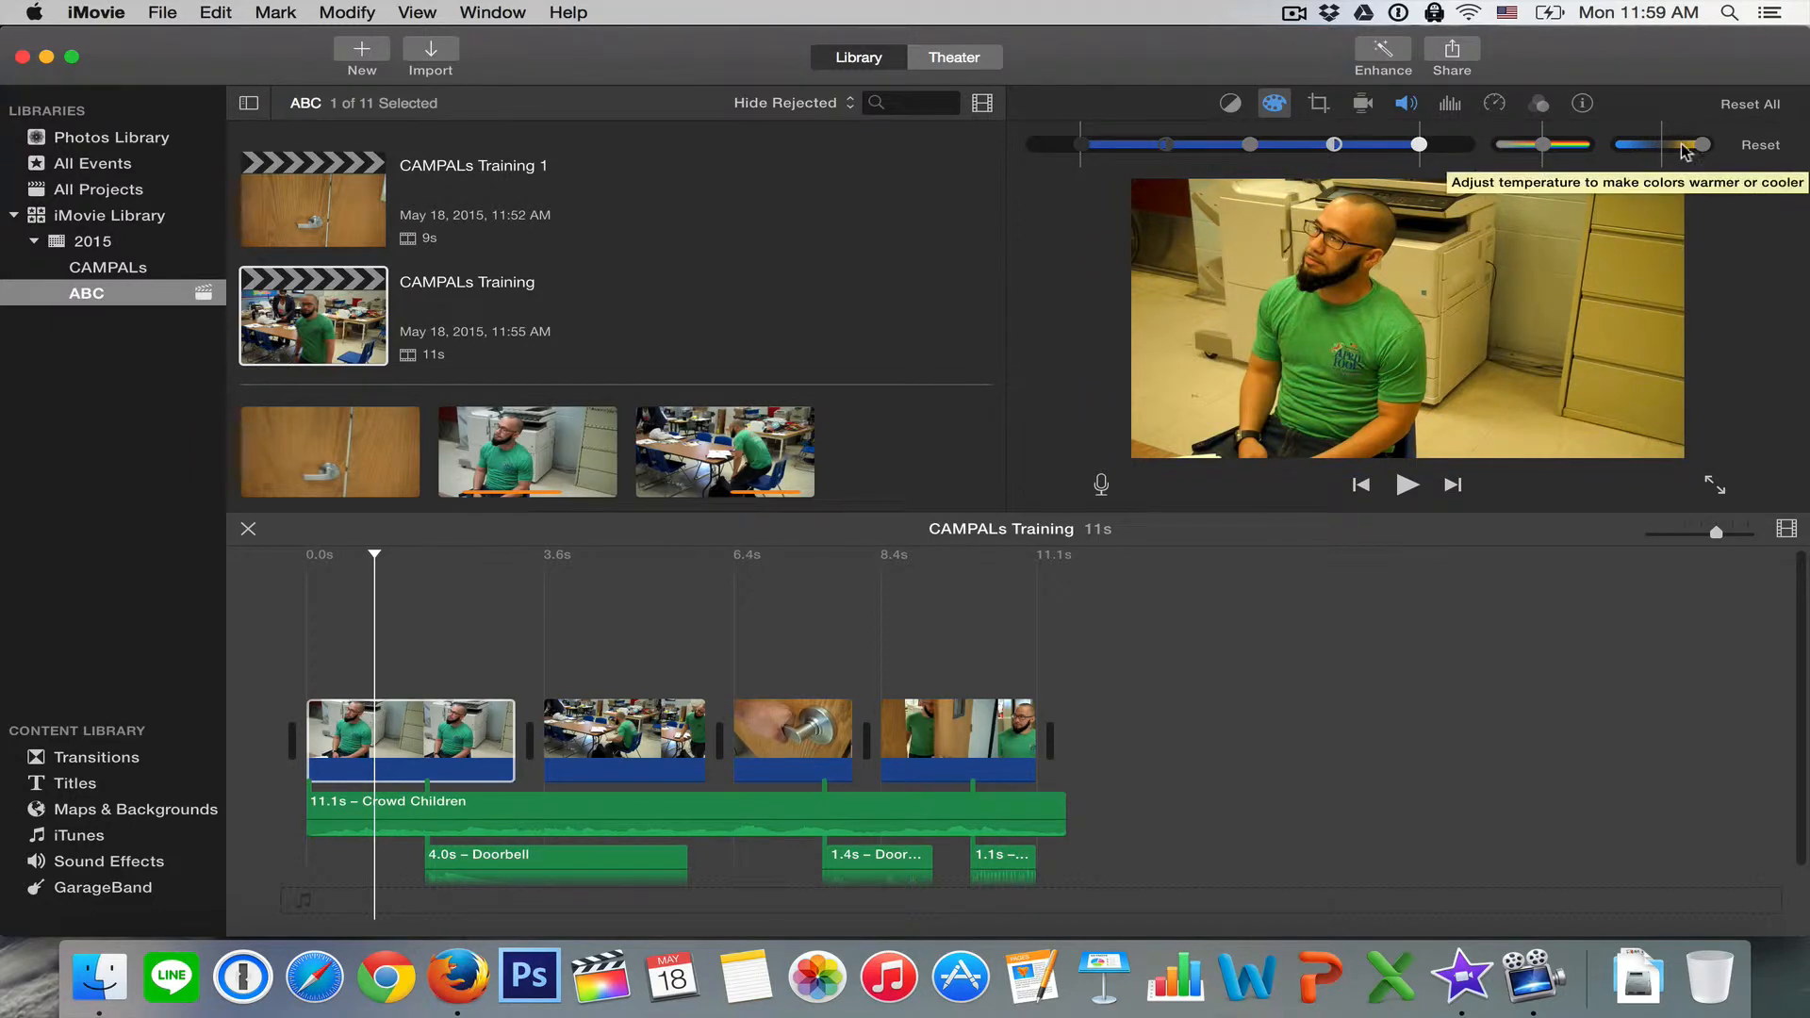
drag(1636, 159, 1675, 158)
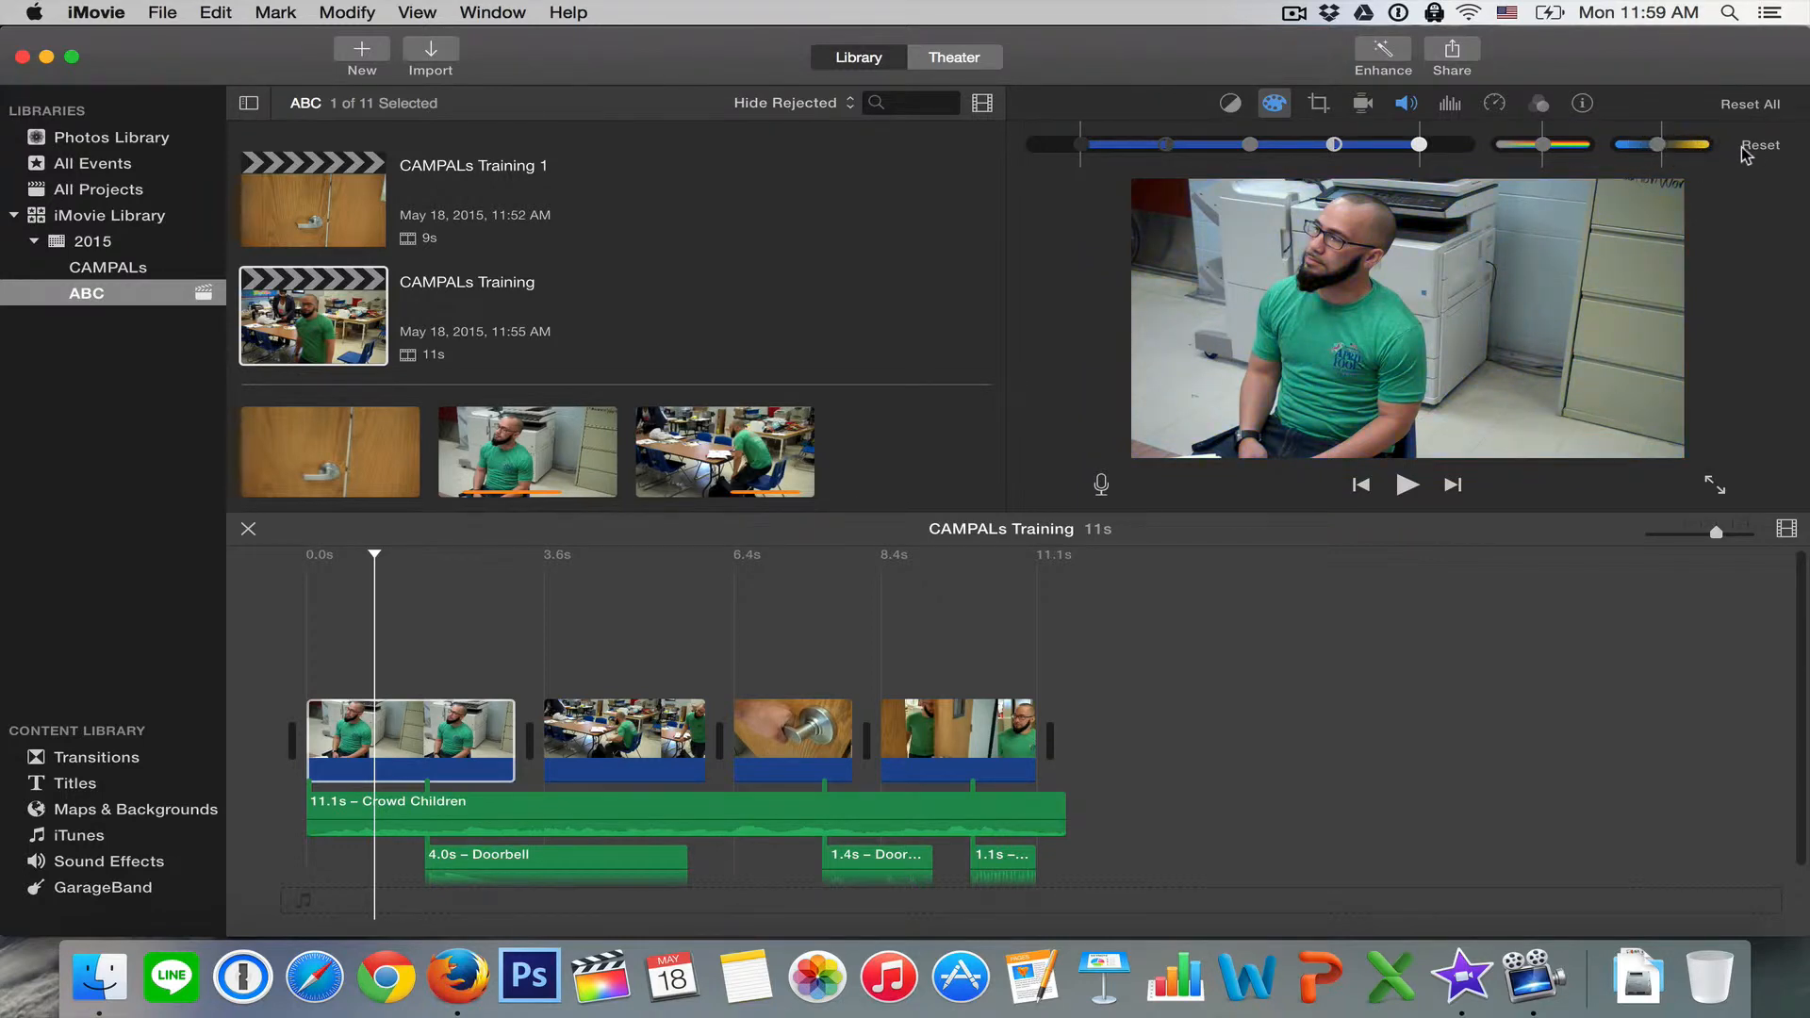
- Try Crop to Fill on the first clip with a smaller, repositioned crop frame, and reset the crop
click(1320, 109)
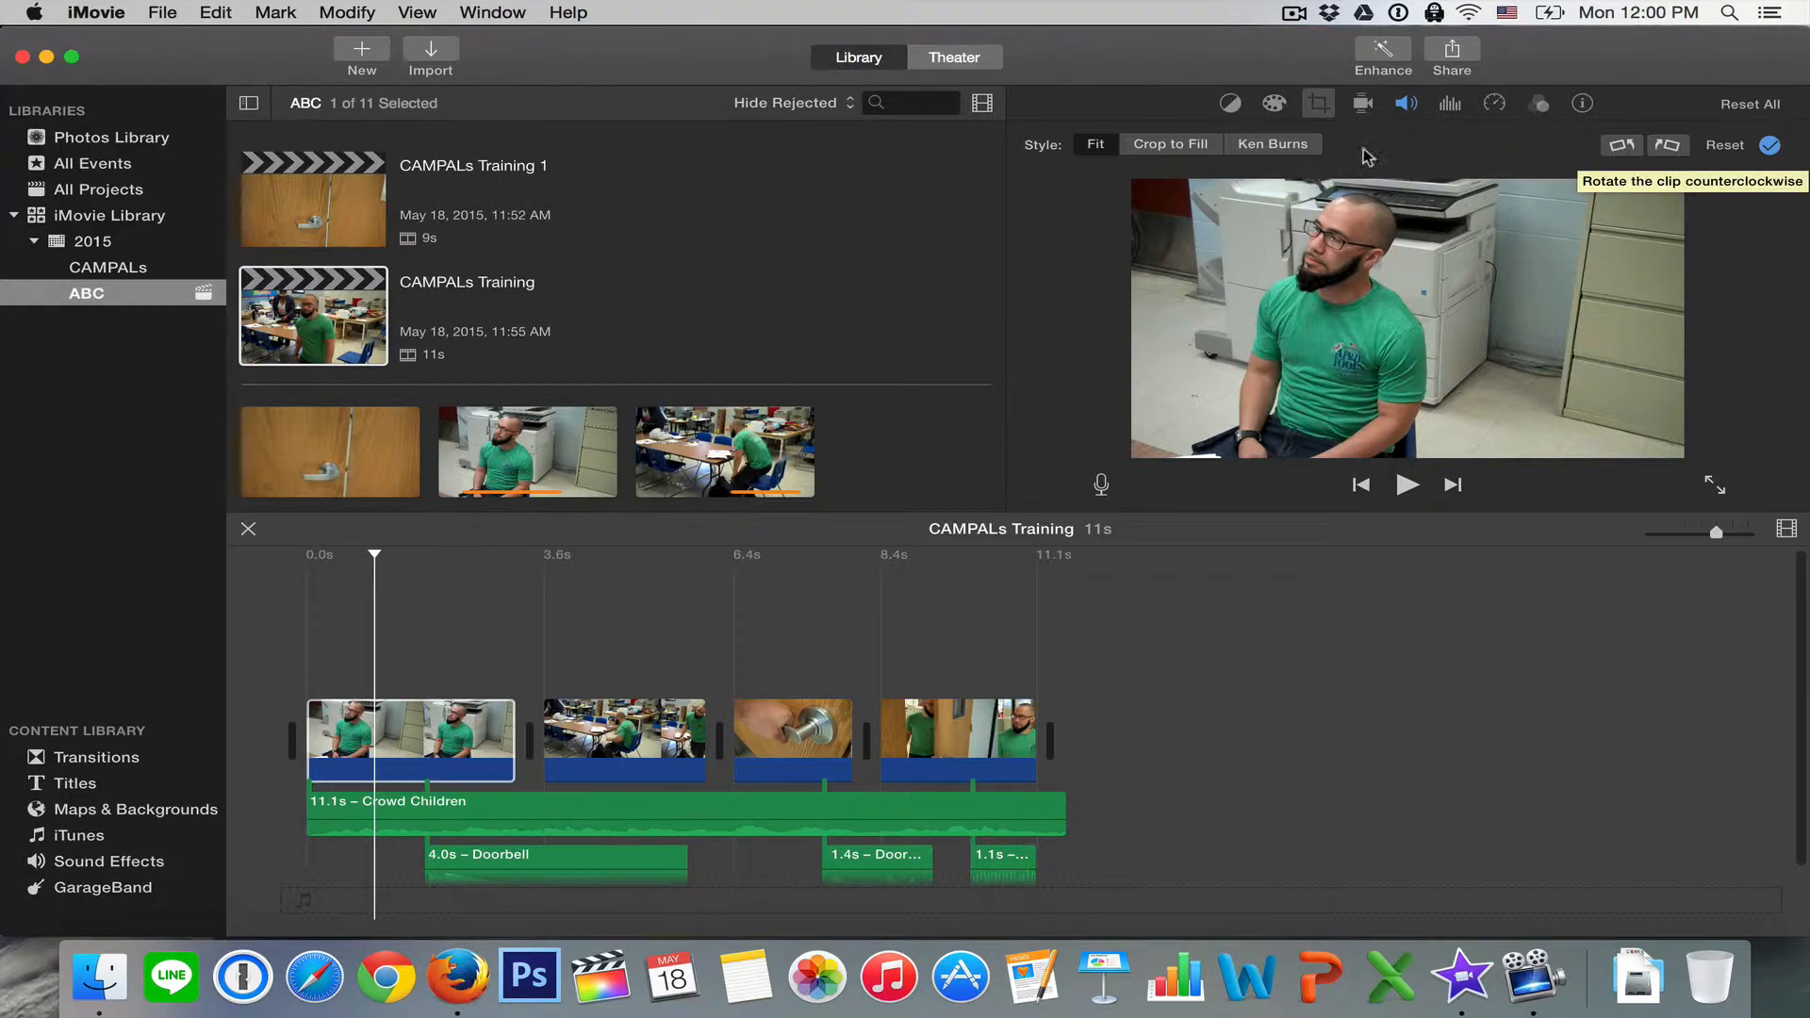
click(1177, 143)
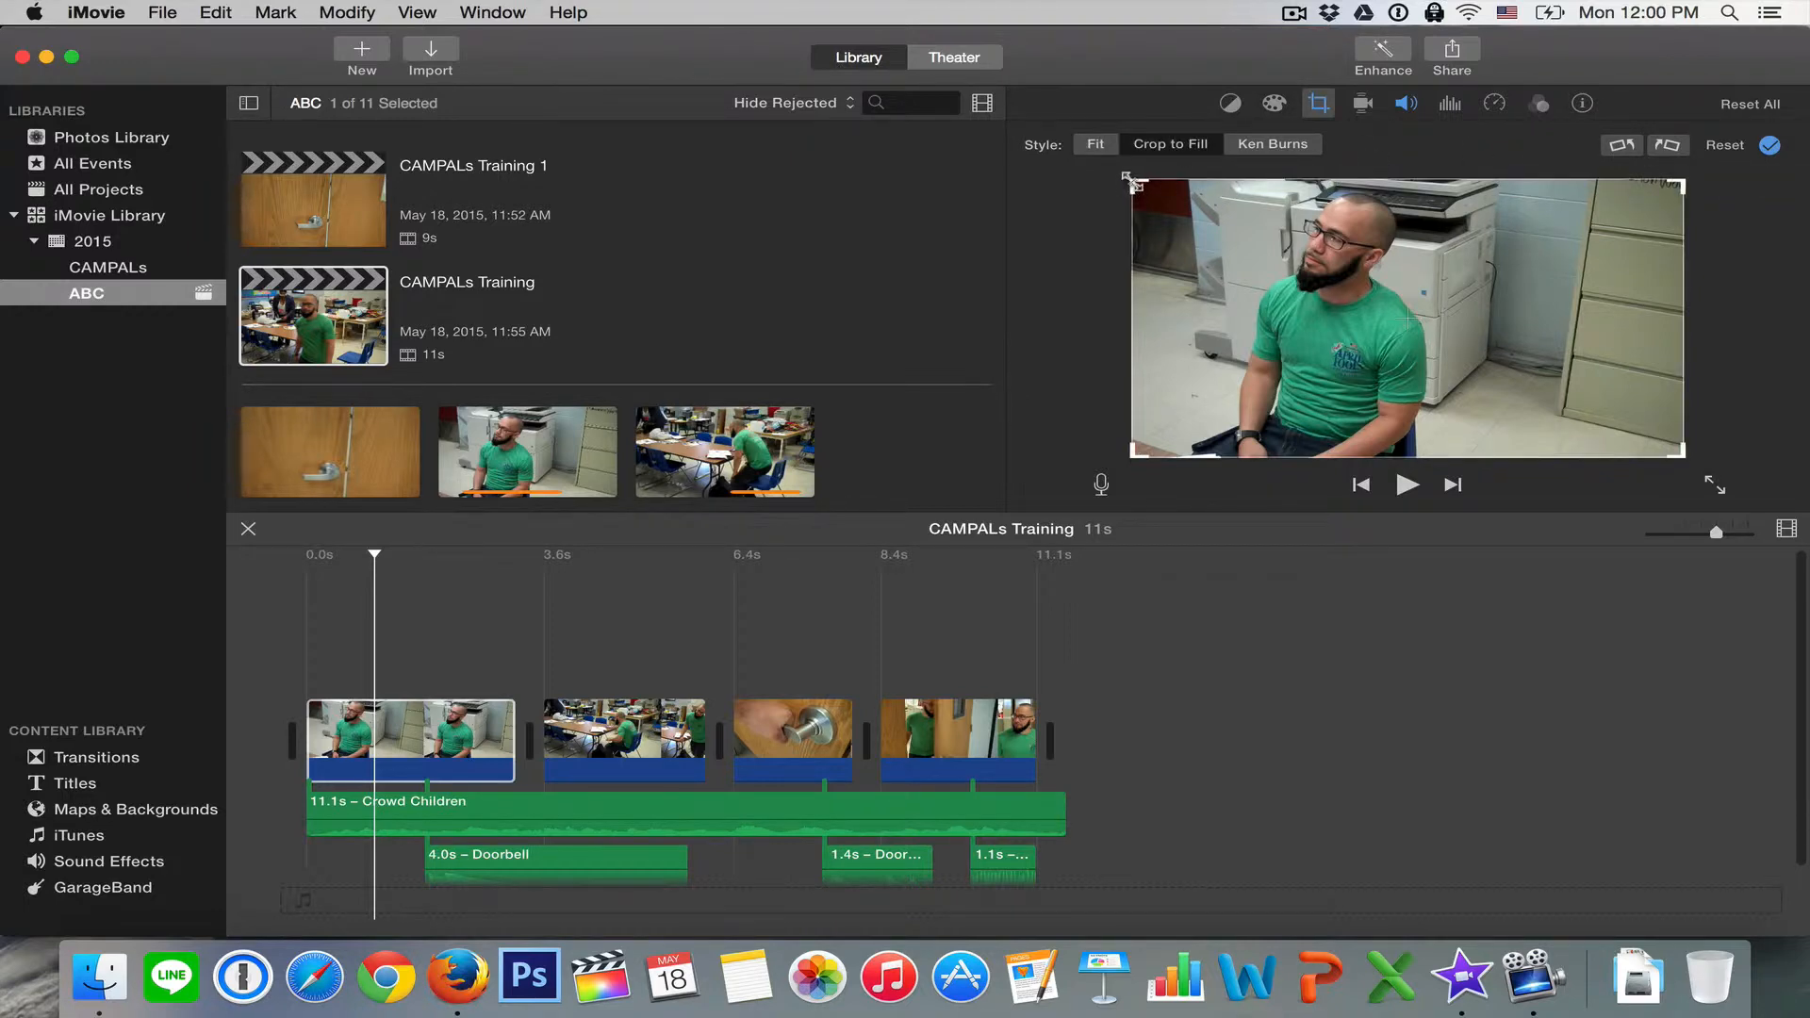
drag(1131, 181, 1366, 291)
drag(1494, 390, 1360, 307)
click(1727, 147)
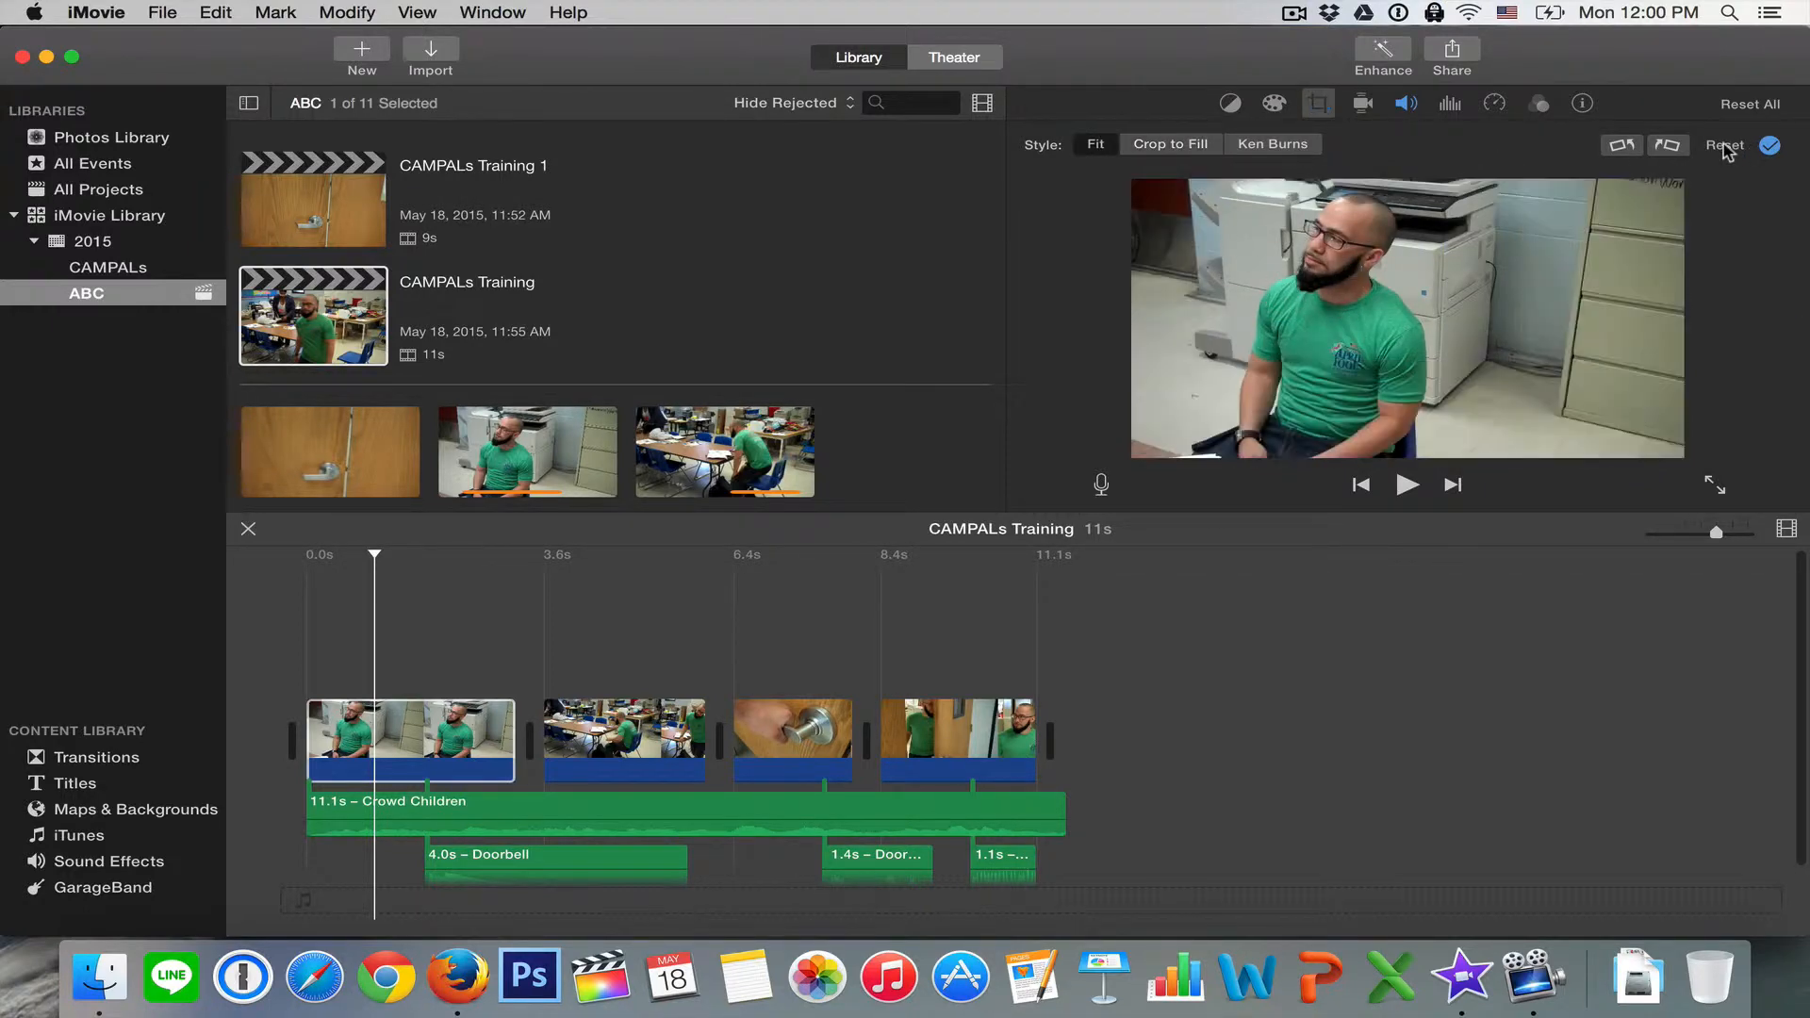
- Try a Crop to Fill close-up on the man's head and shoulders, apply it, and reset the crop
click(1153, 141)
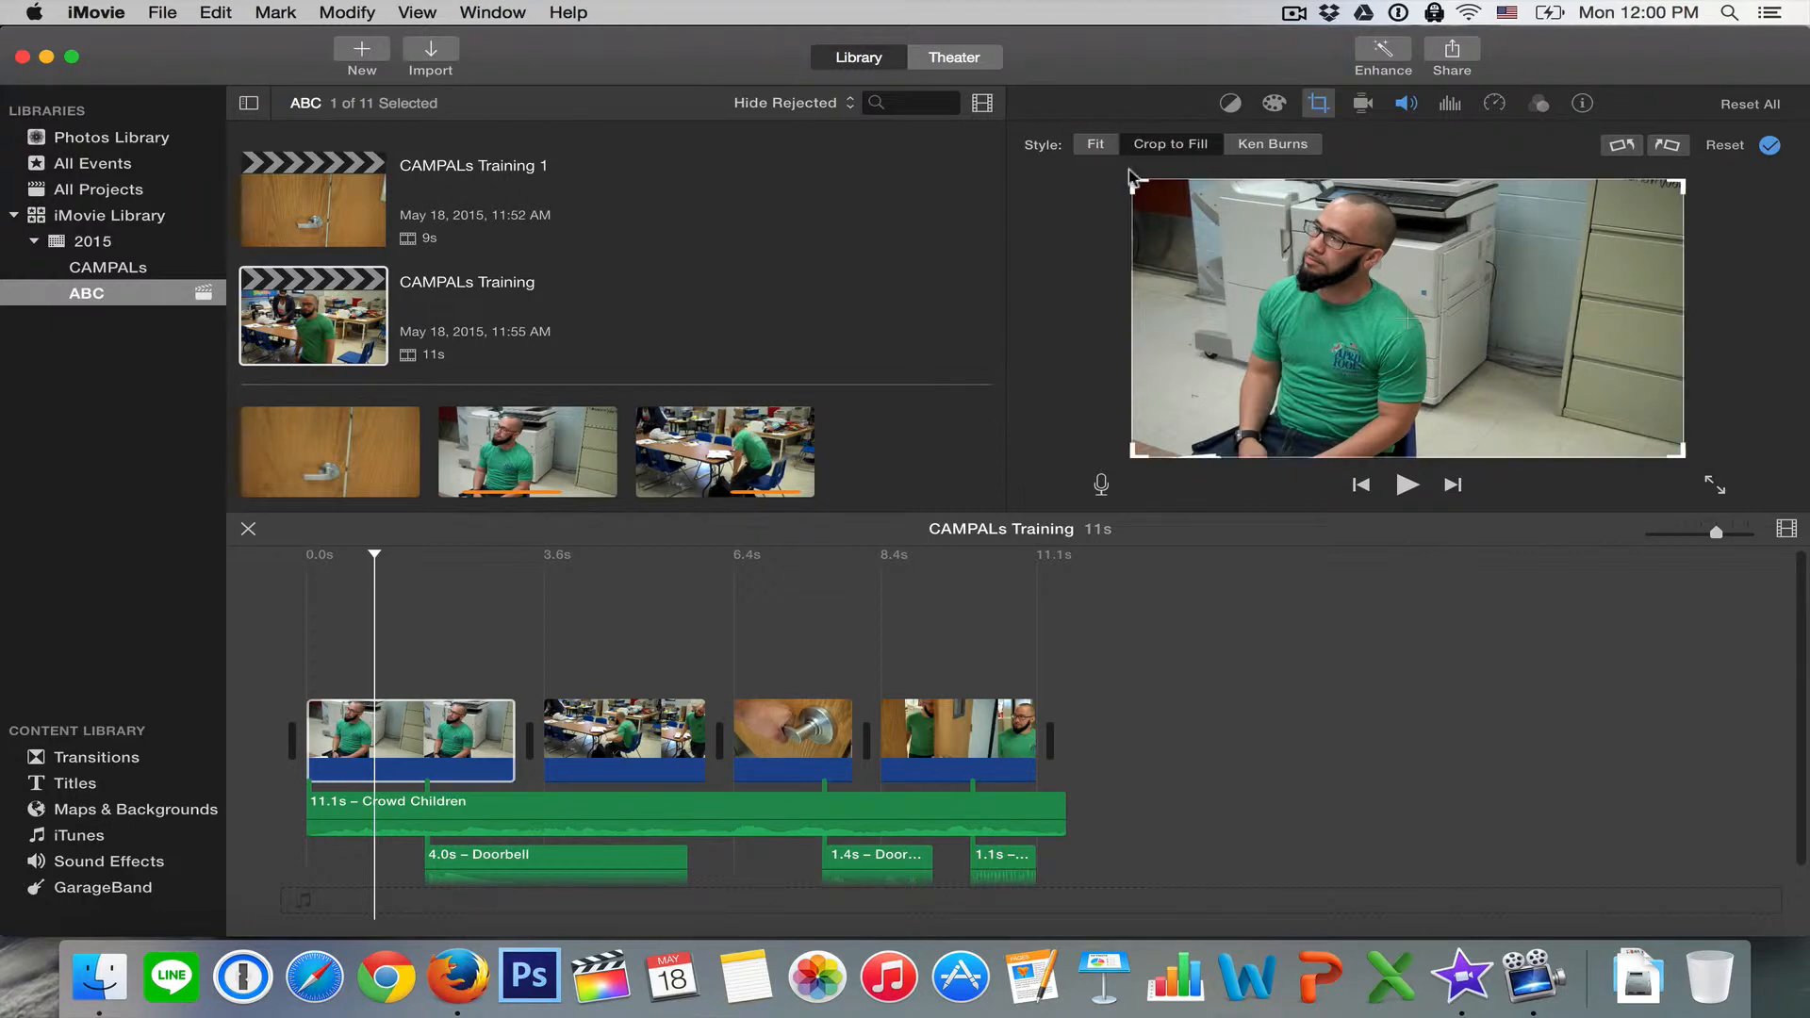
drag(1130, 178, 1409, 321)
drag(1524, 390, 1283, 251)
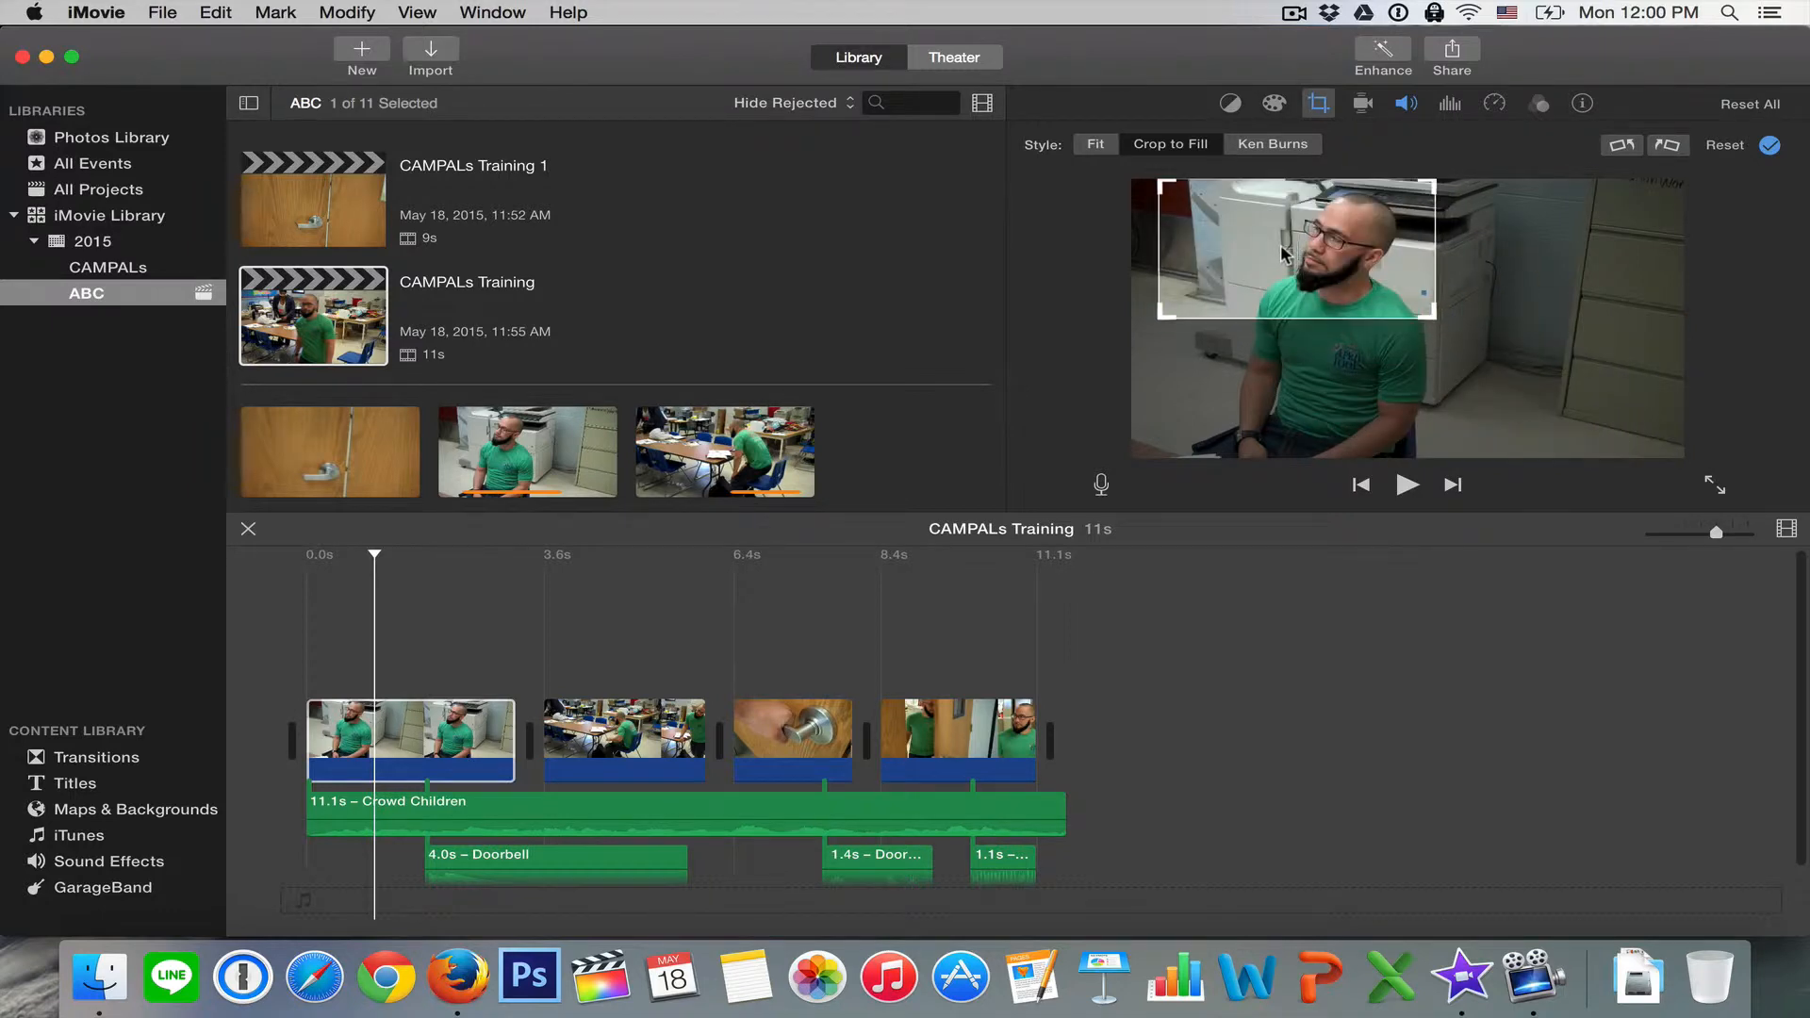
key(Return)
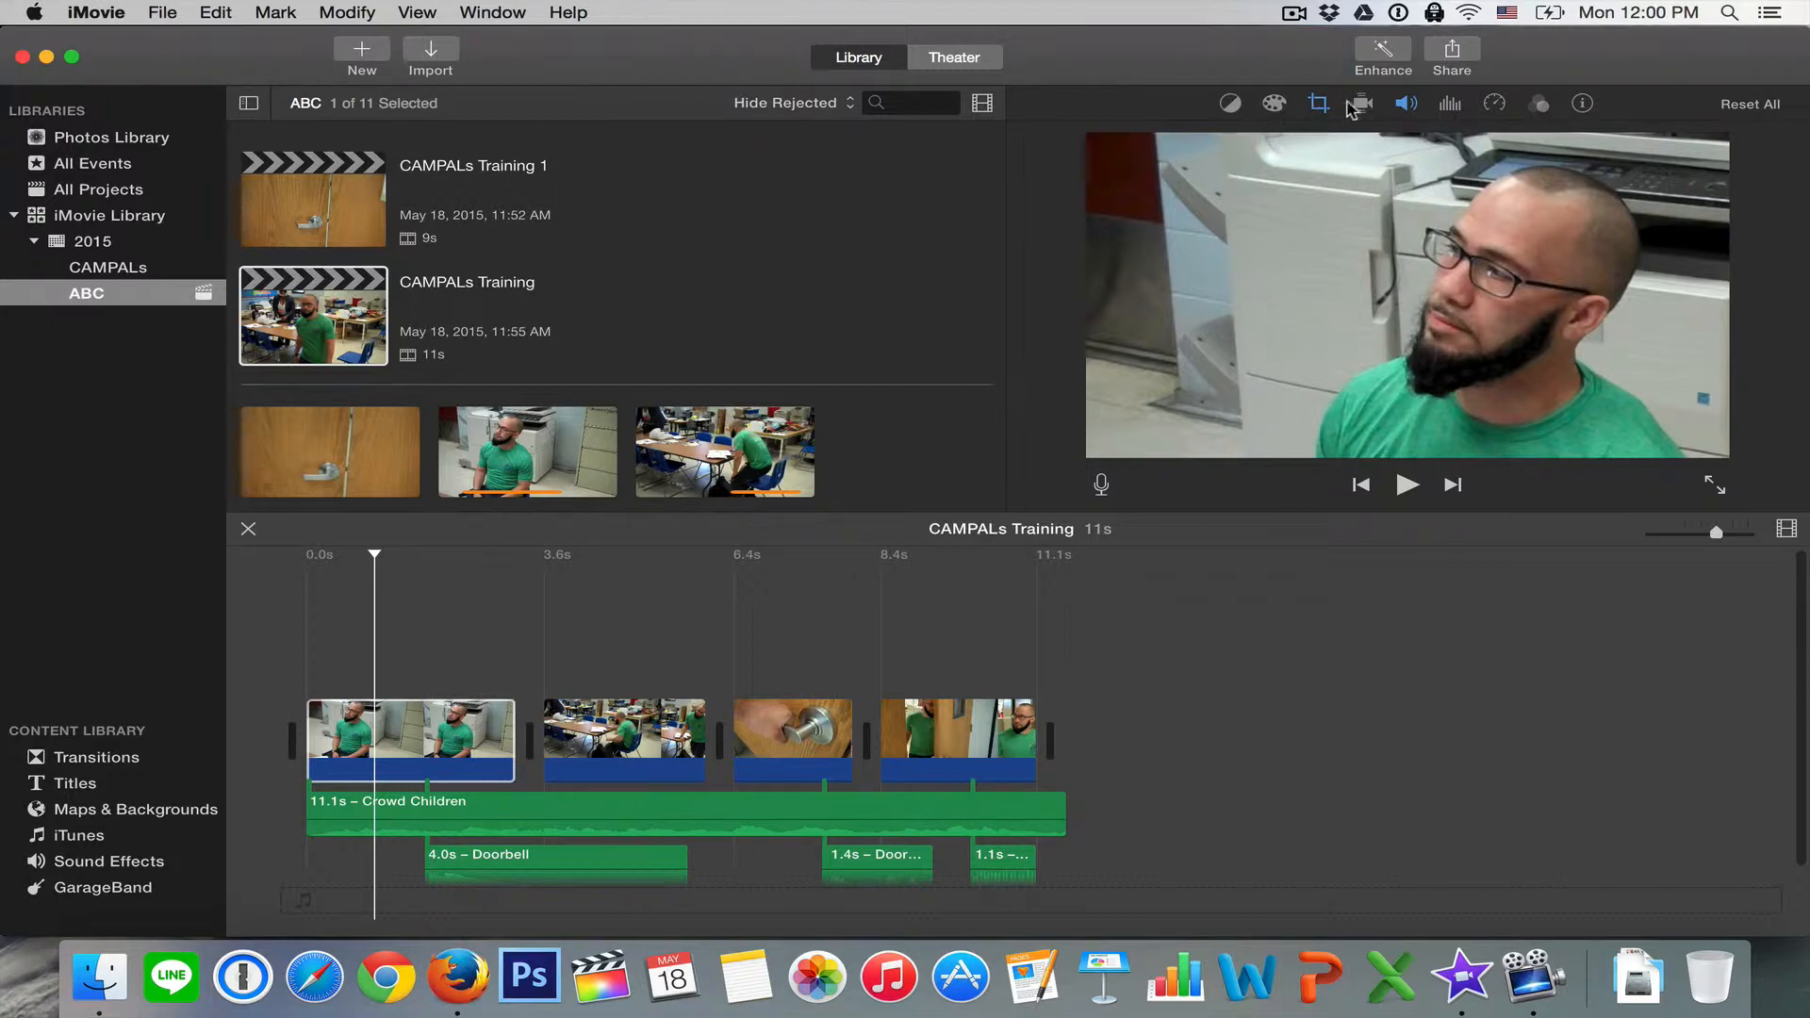
click(1319, 103)
click(1729, 147)
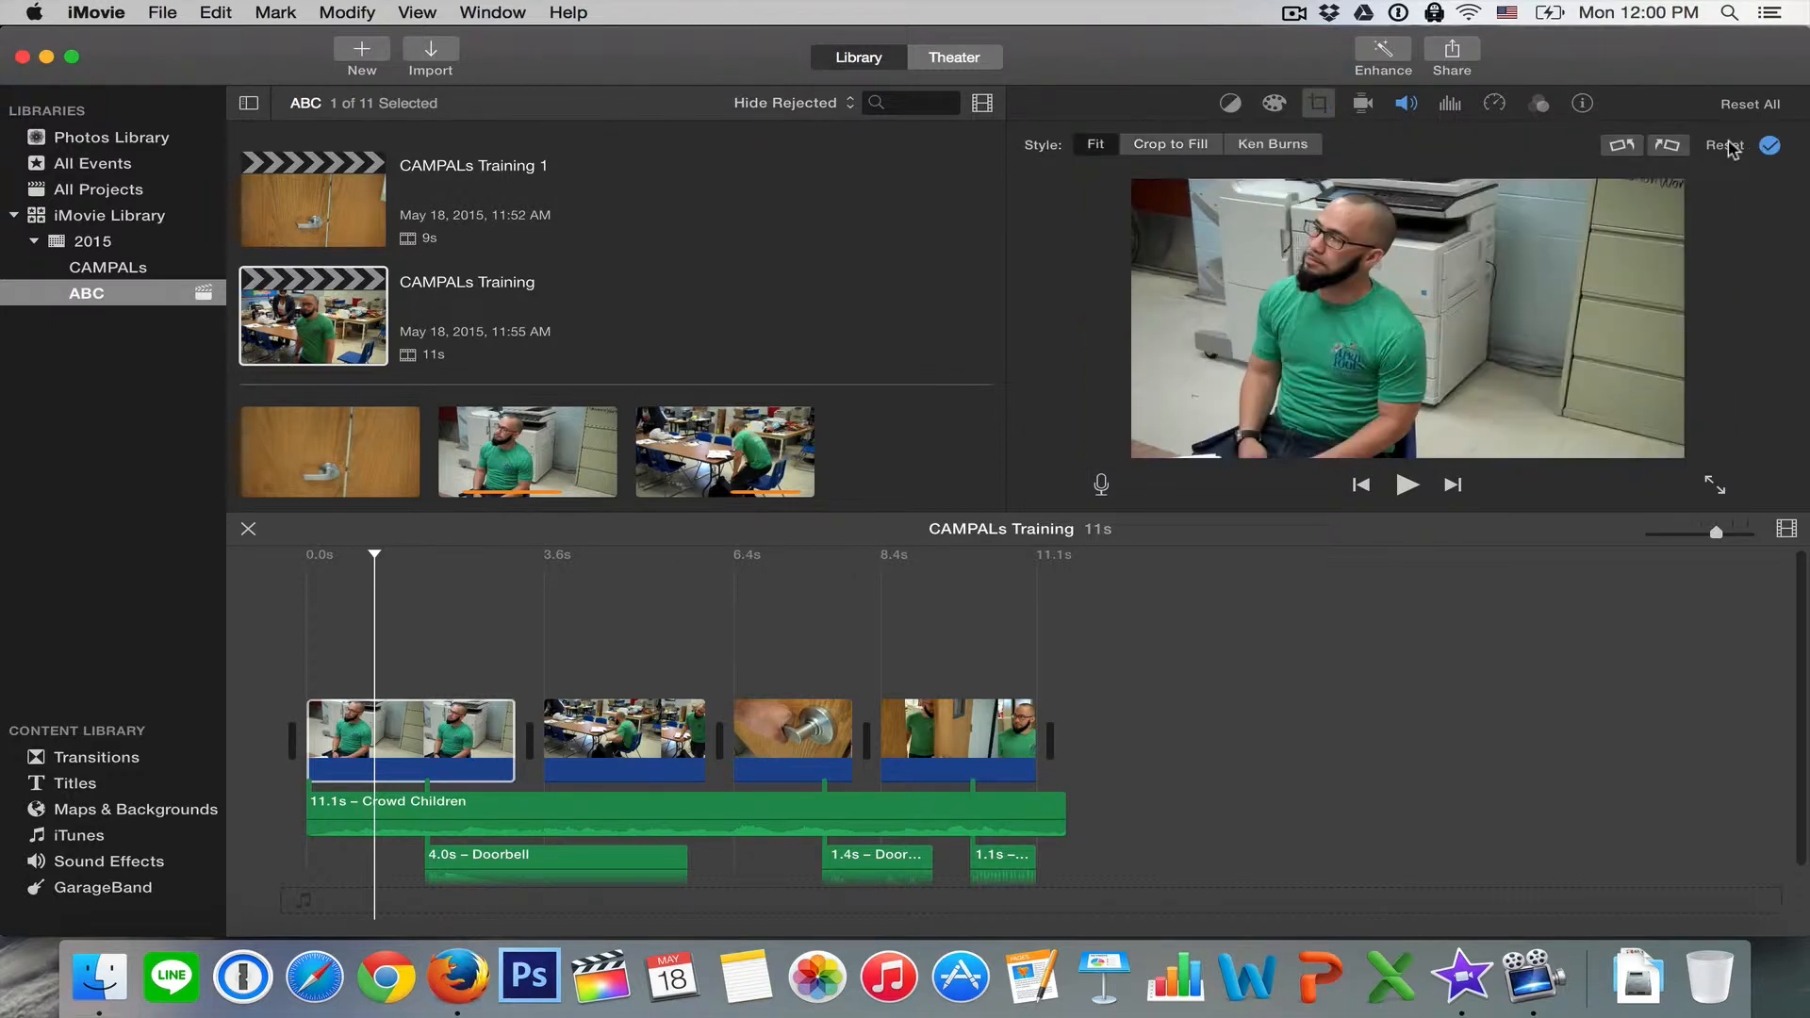
- Apply the Ken Burns style to the first clip, and play CAMPALs Movie from the CAMPALs event as an example
click(1259, 145)
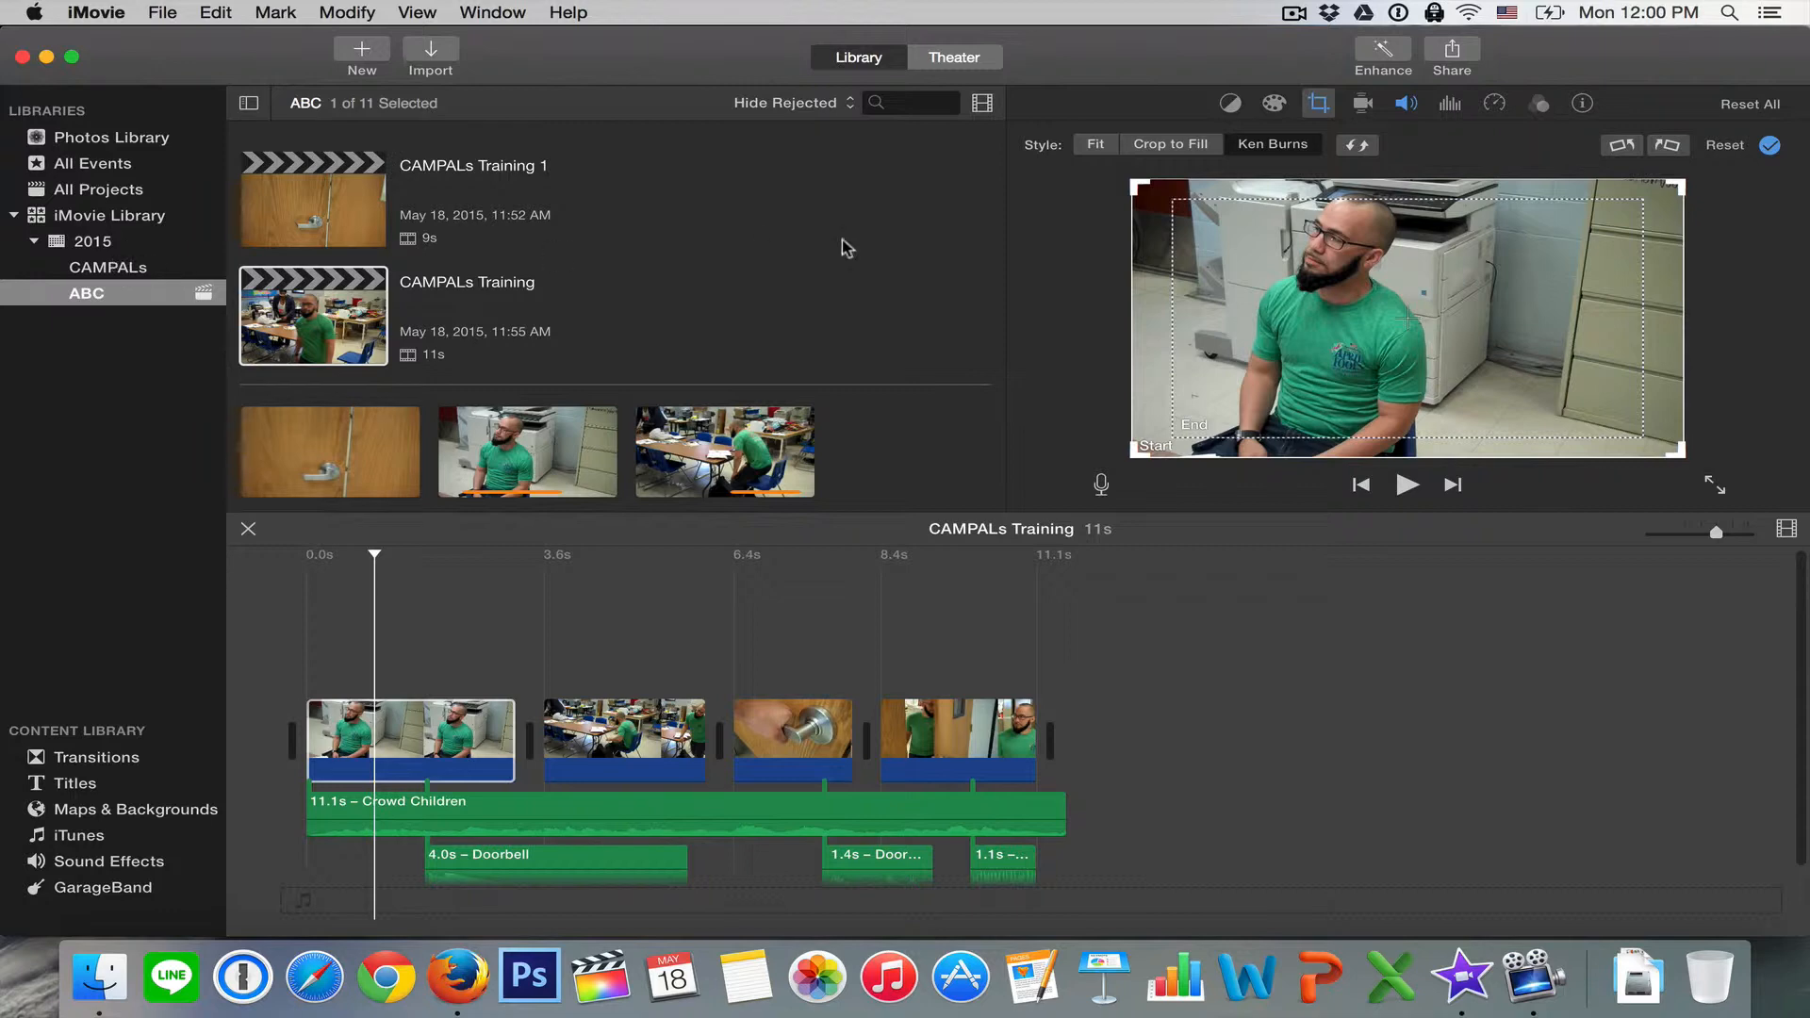
click(123, 267)
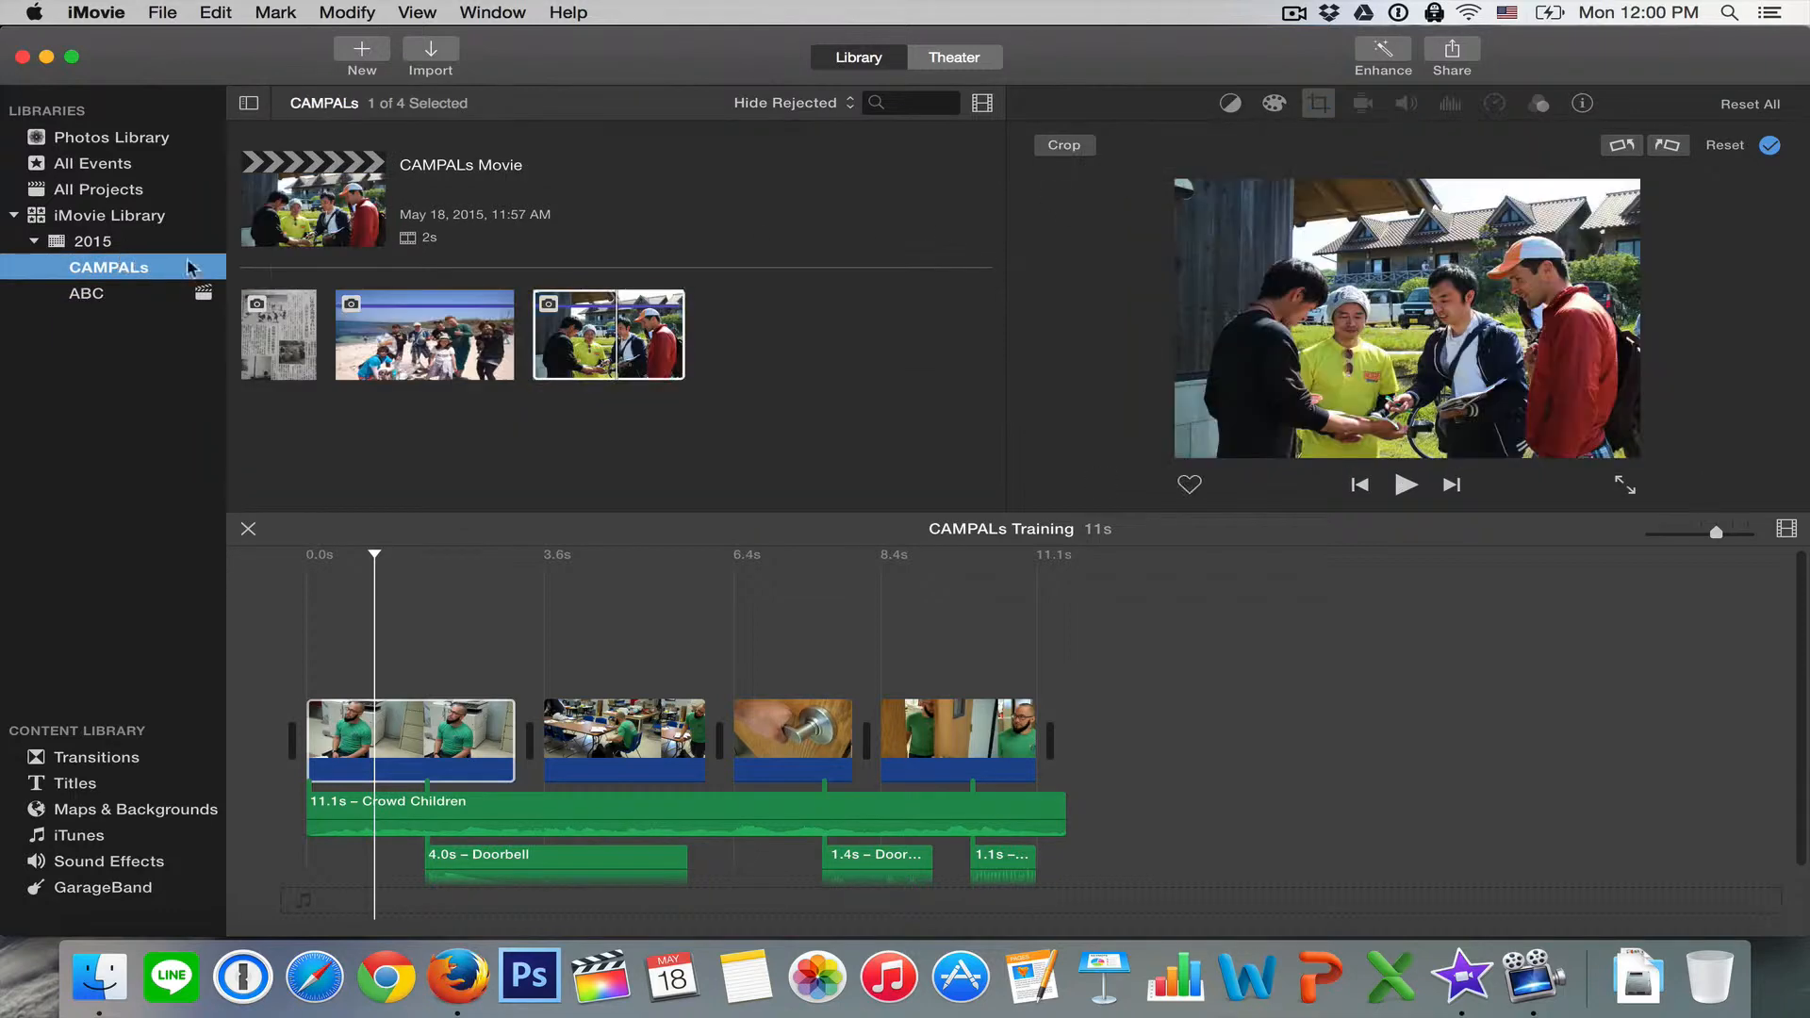
double_click(359, 225)
click(307, 604)
key(space)
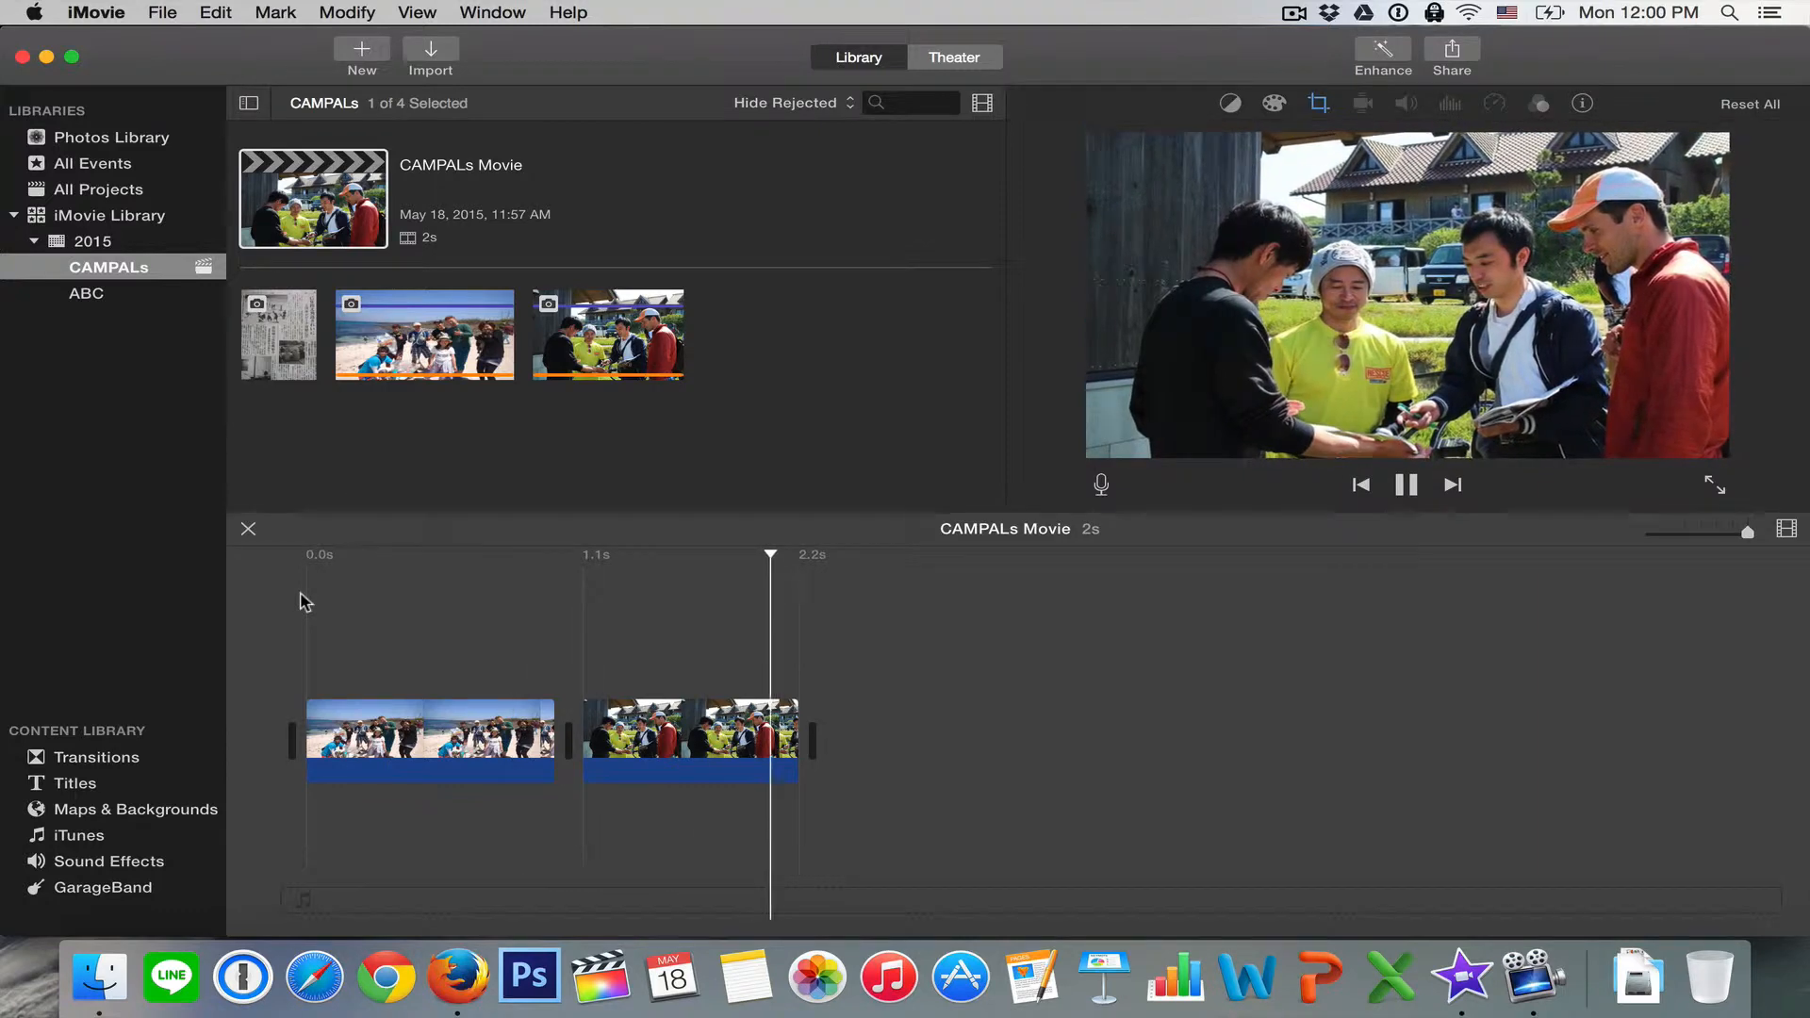
- Reopen the CAMPALs Training project from the ABC event and play its first clip with the stabilization settings shown
click(87, 293)
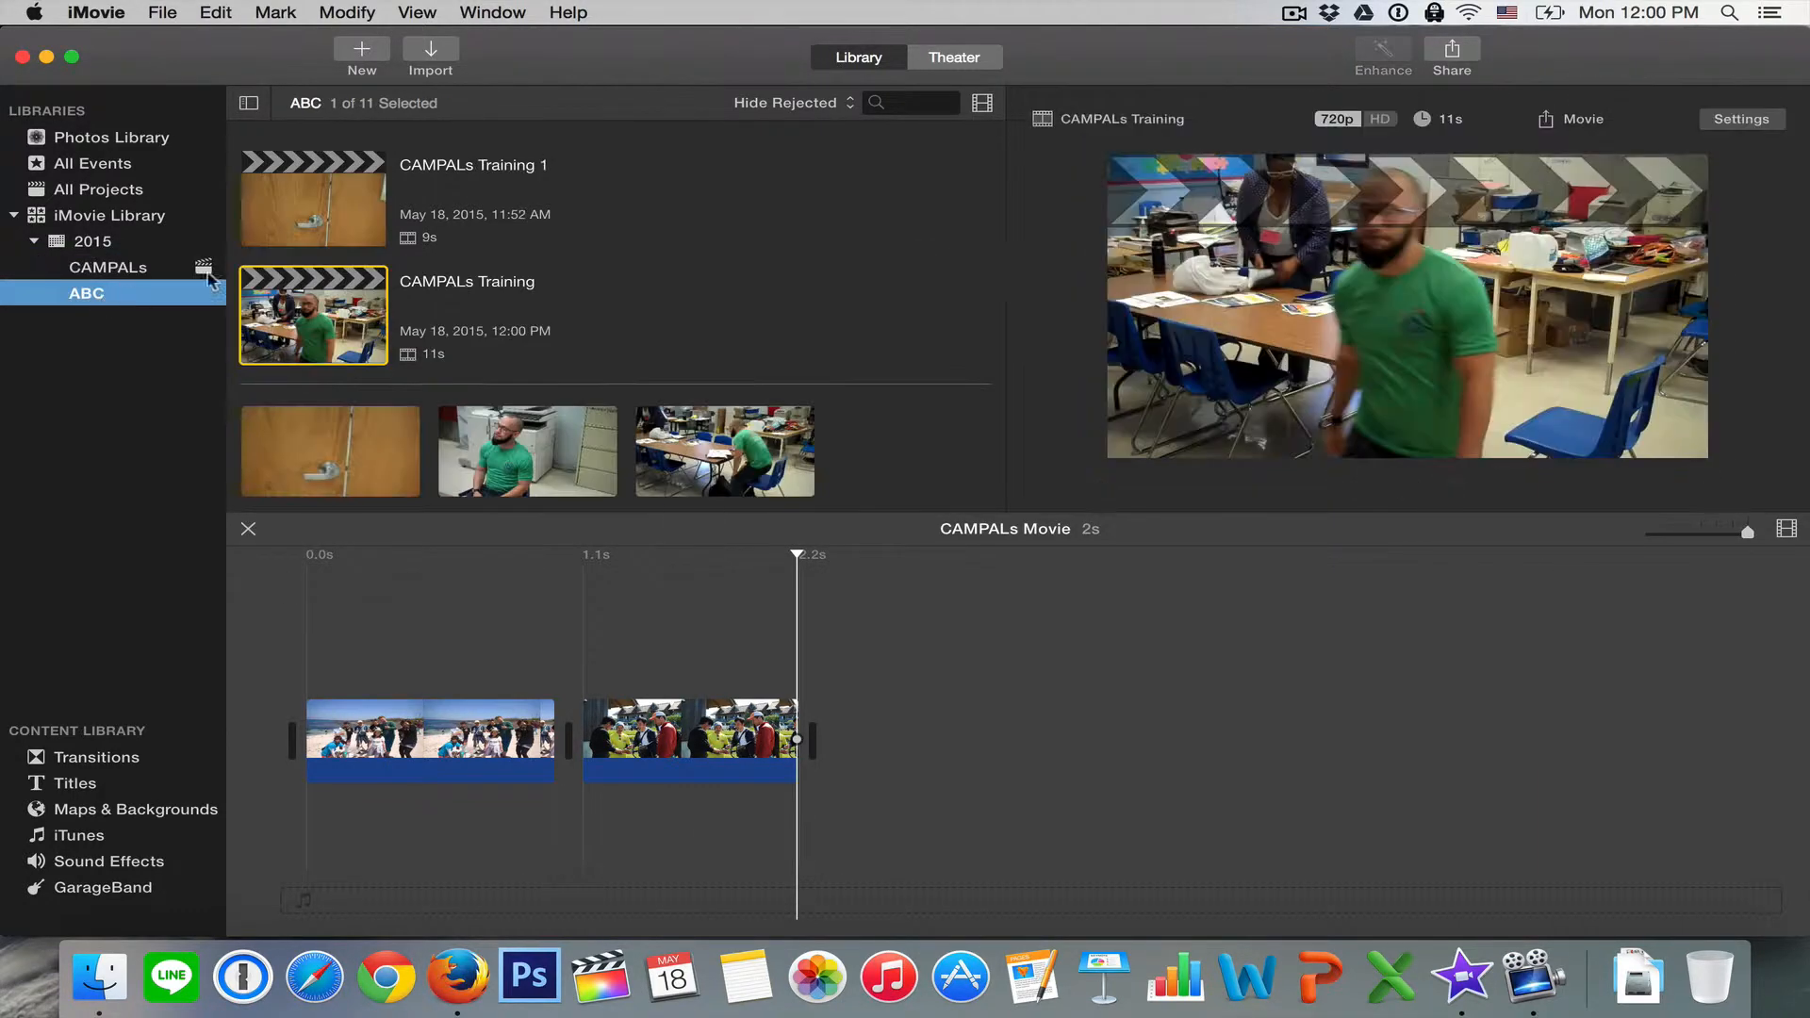
double_click(349, 326)
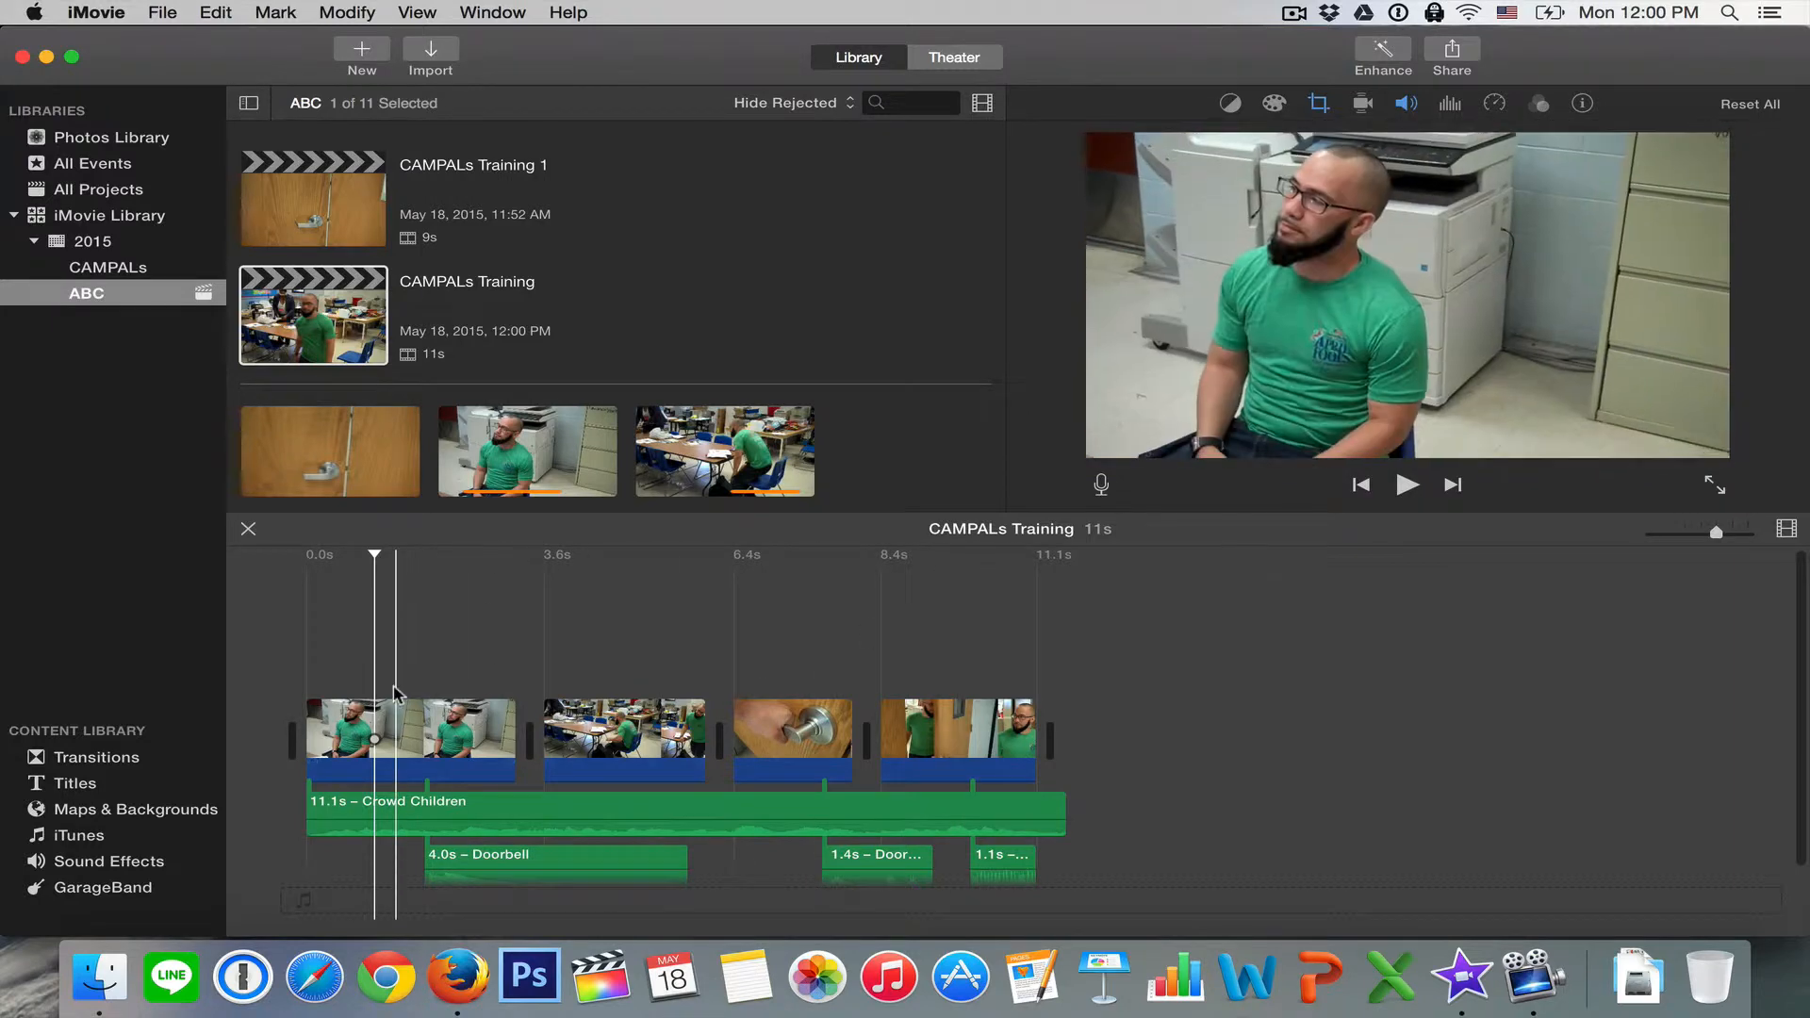
click(1363, 104)
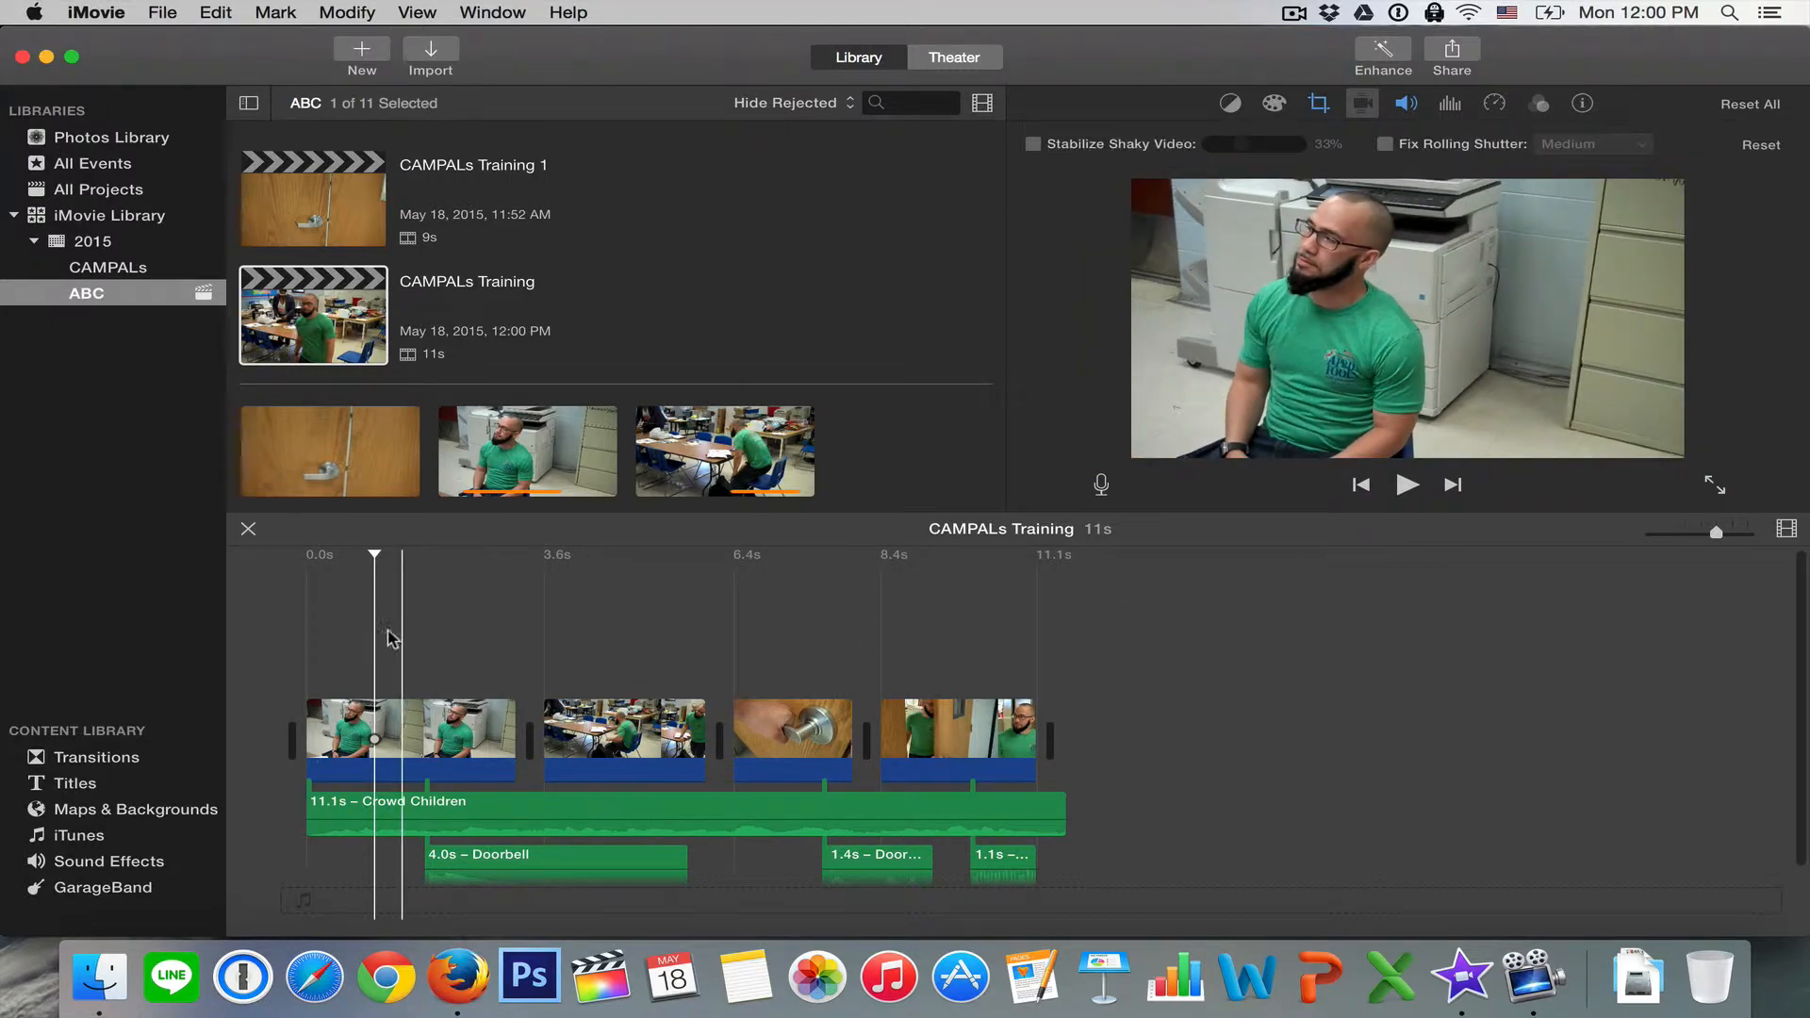
click(304, 558)
key(space)
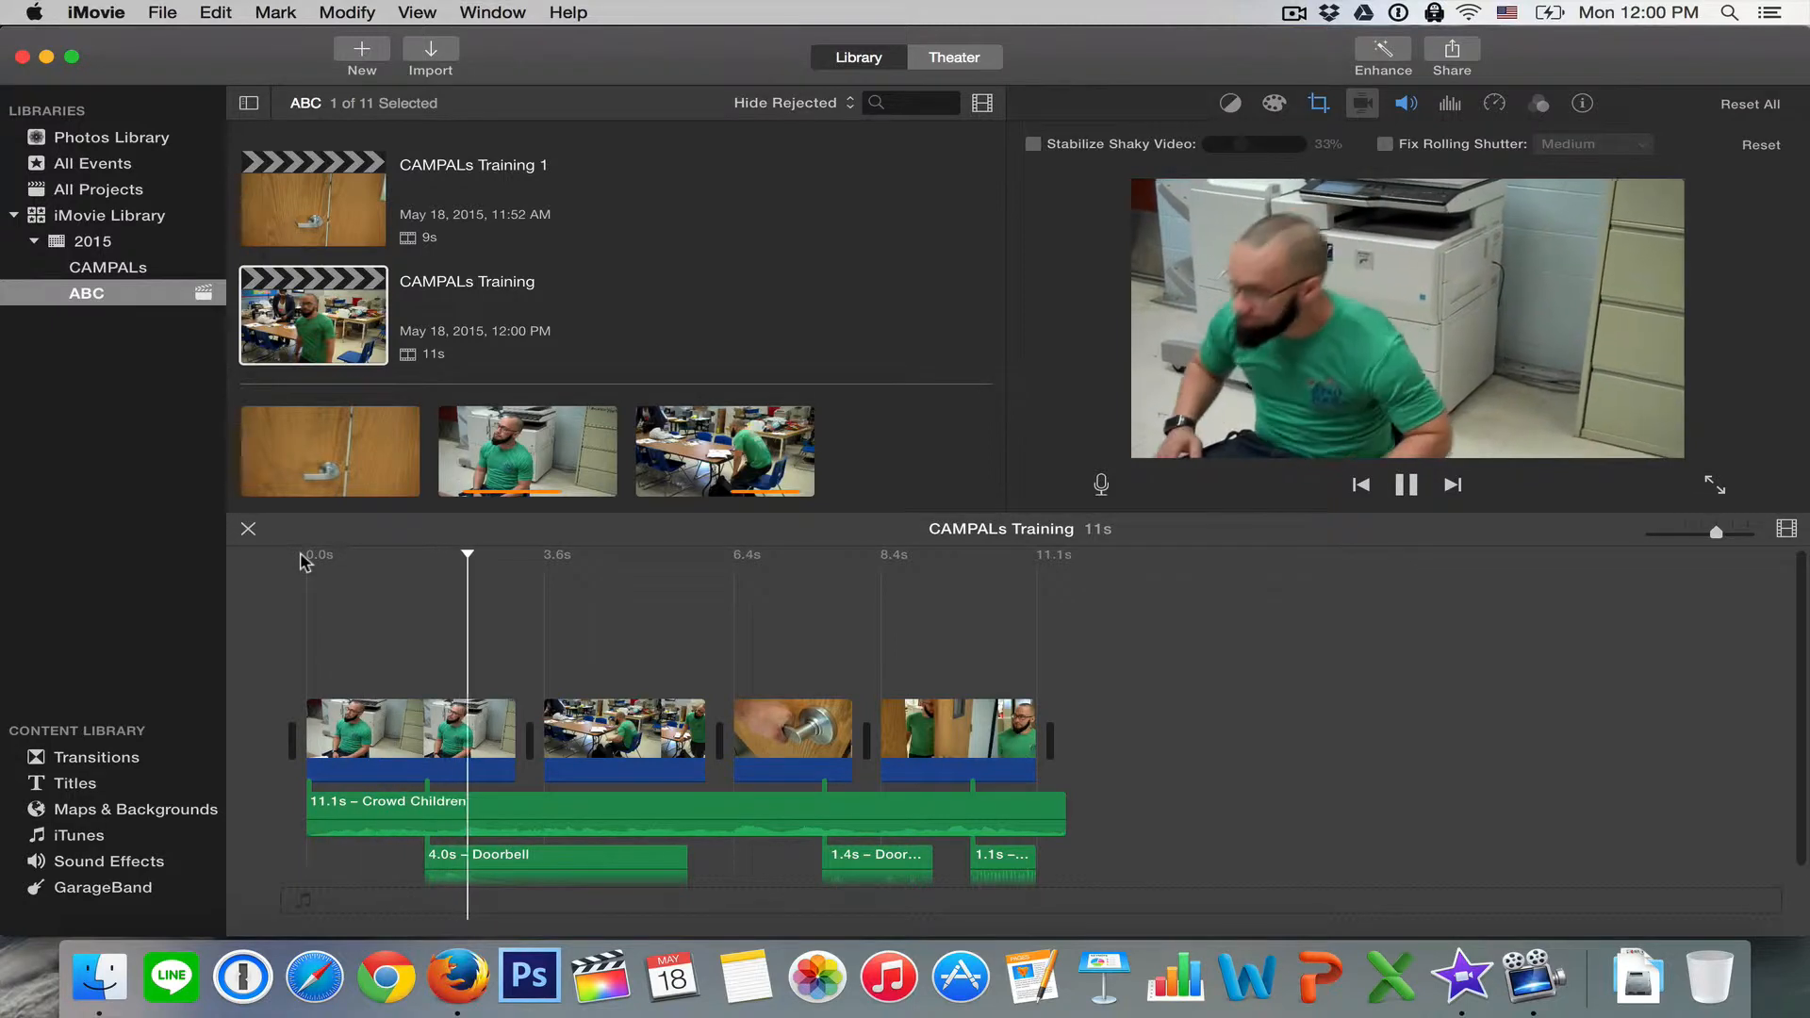
key(space)
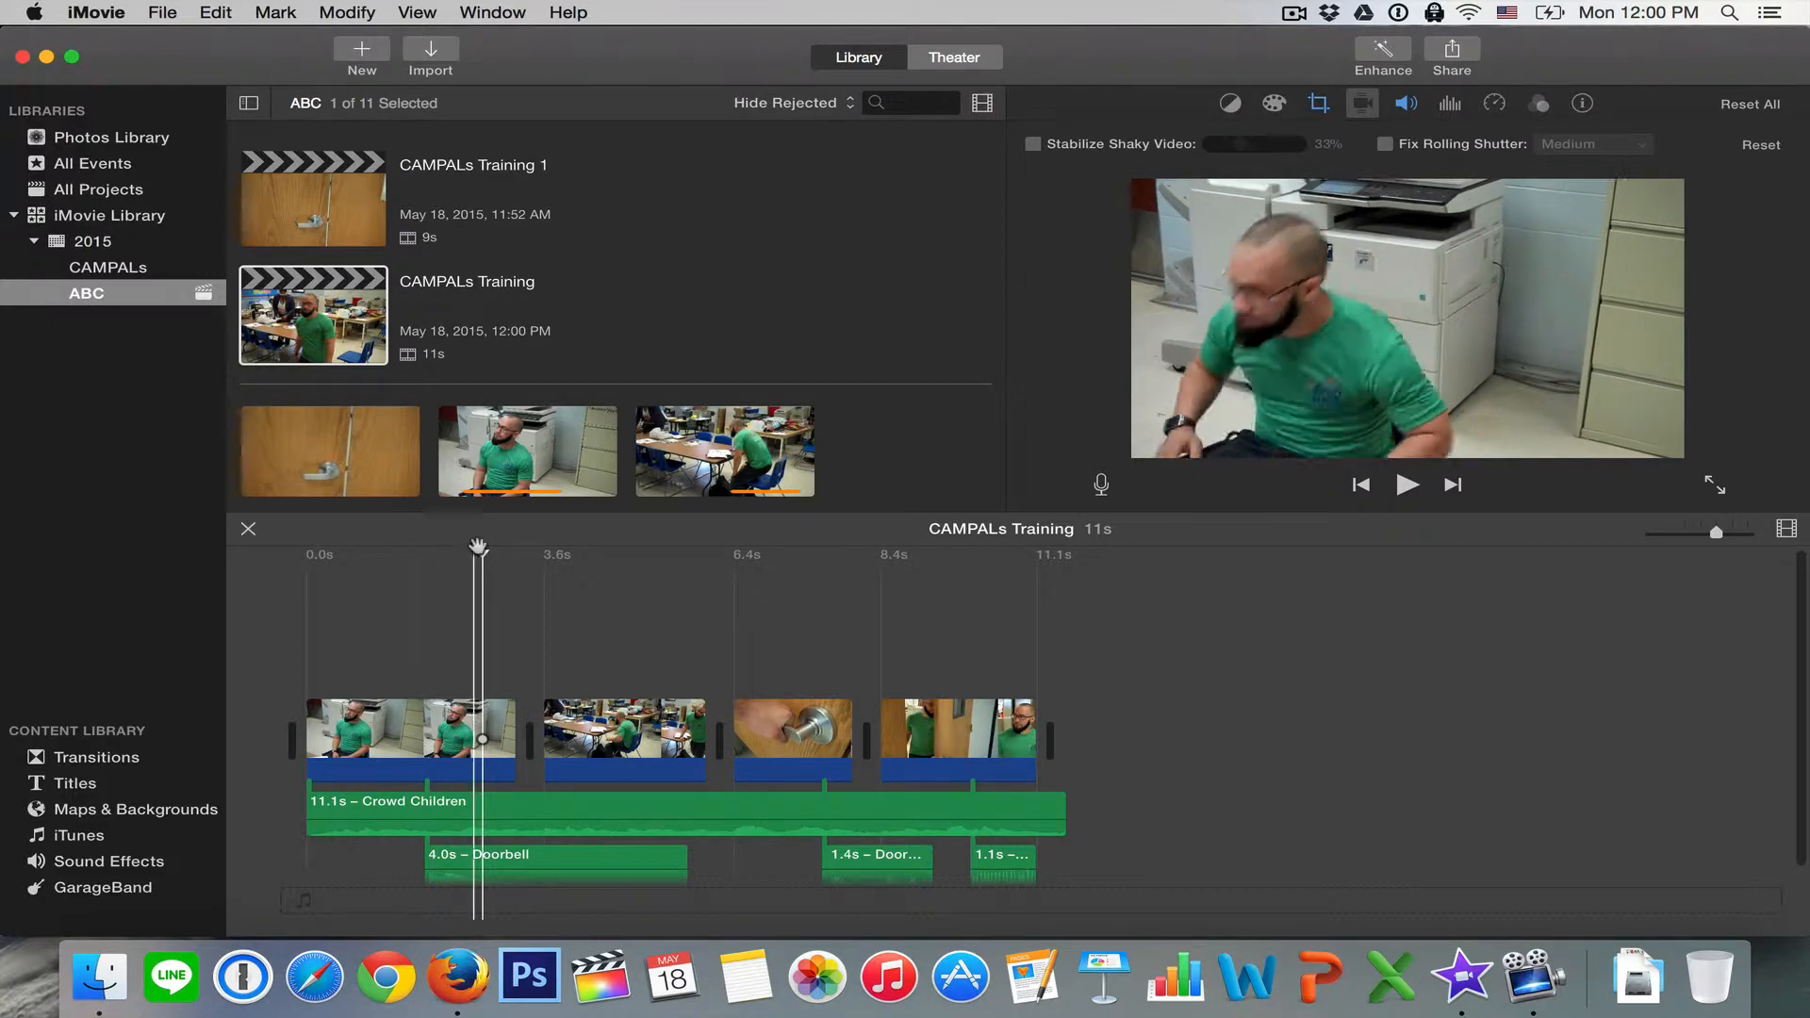
- Try Stabilize Shaky Video at 33% on the first clip, and play it back from the start
drag(478, 551, 304, 549)
click(421, 730)
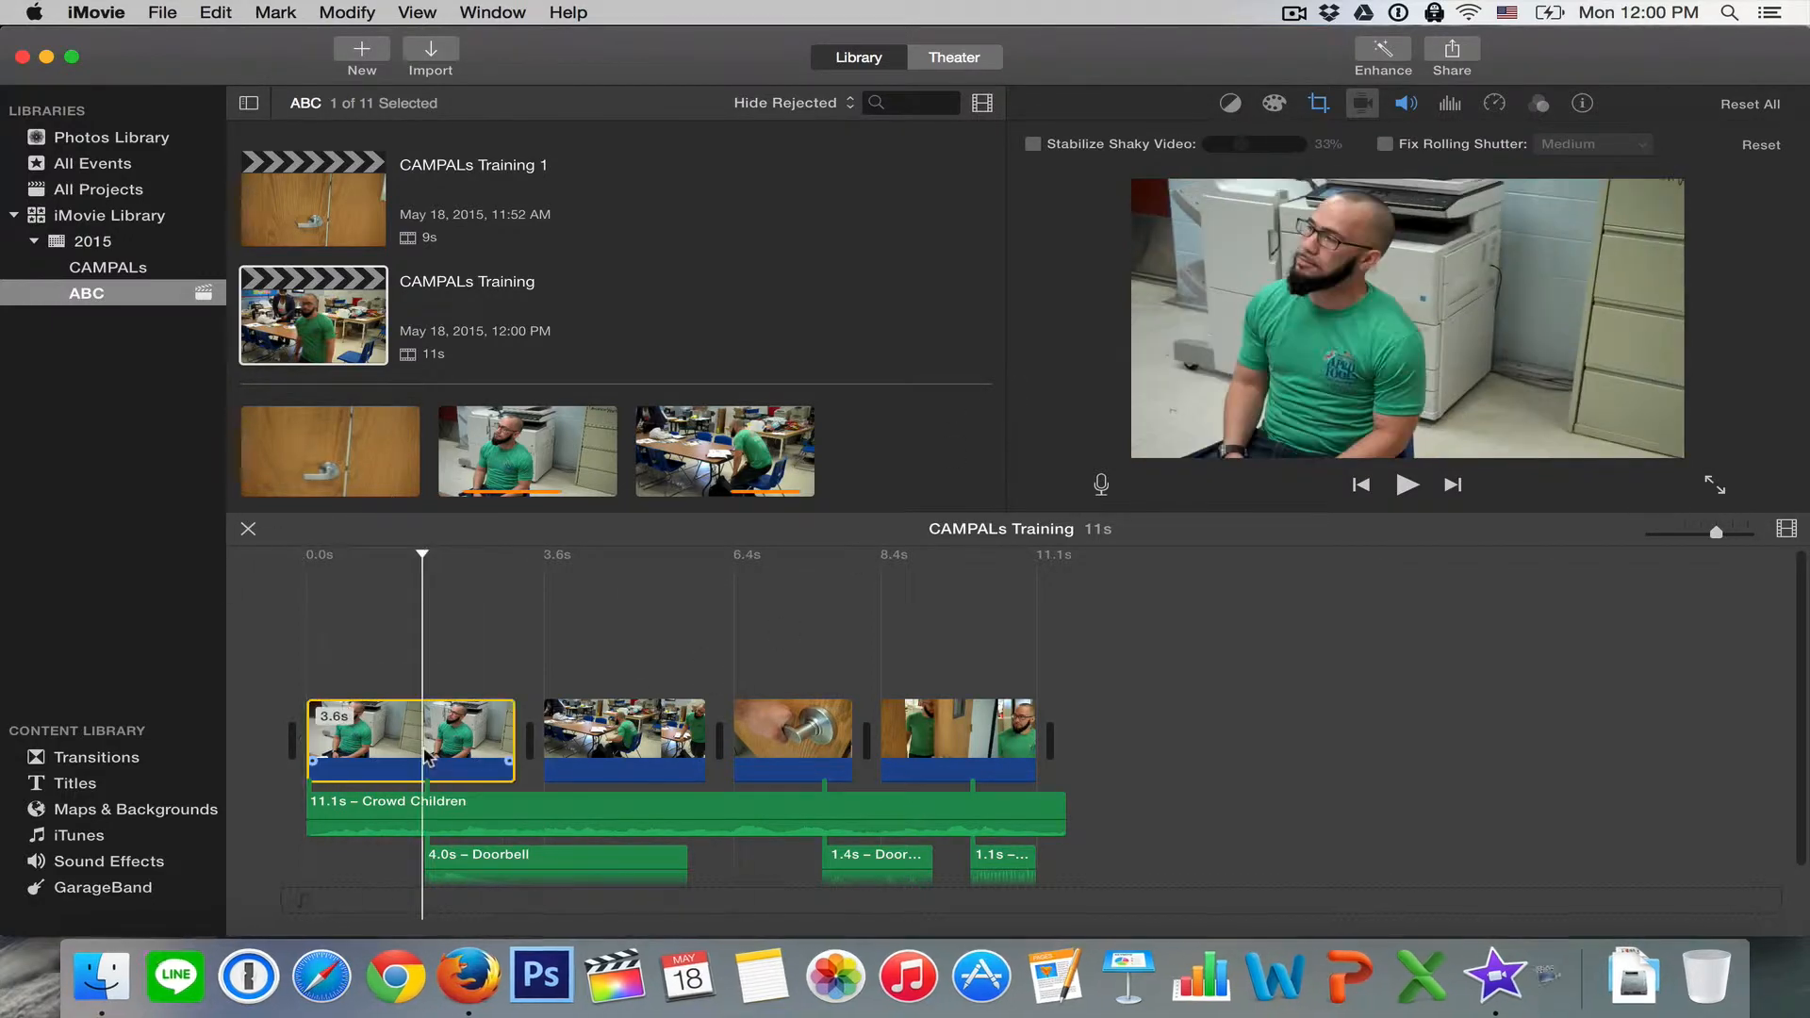
click(1034, 144)
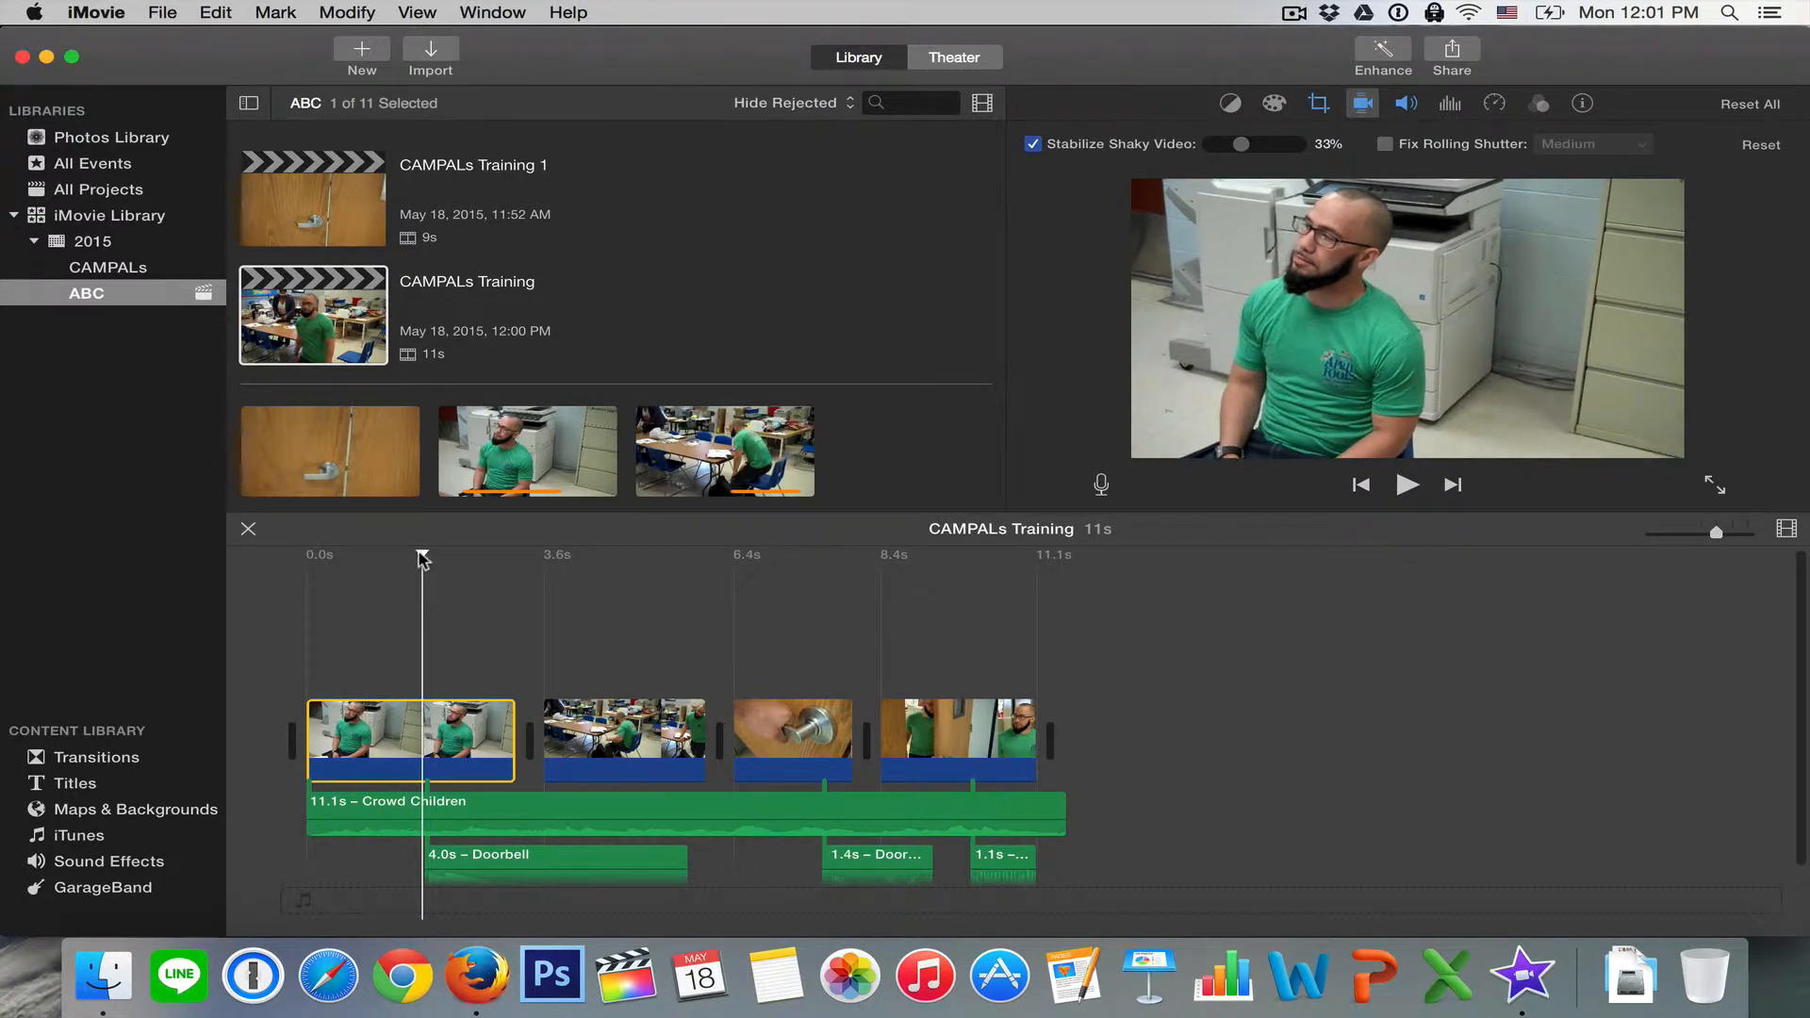
click(295, 556)
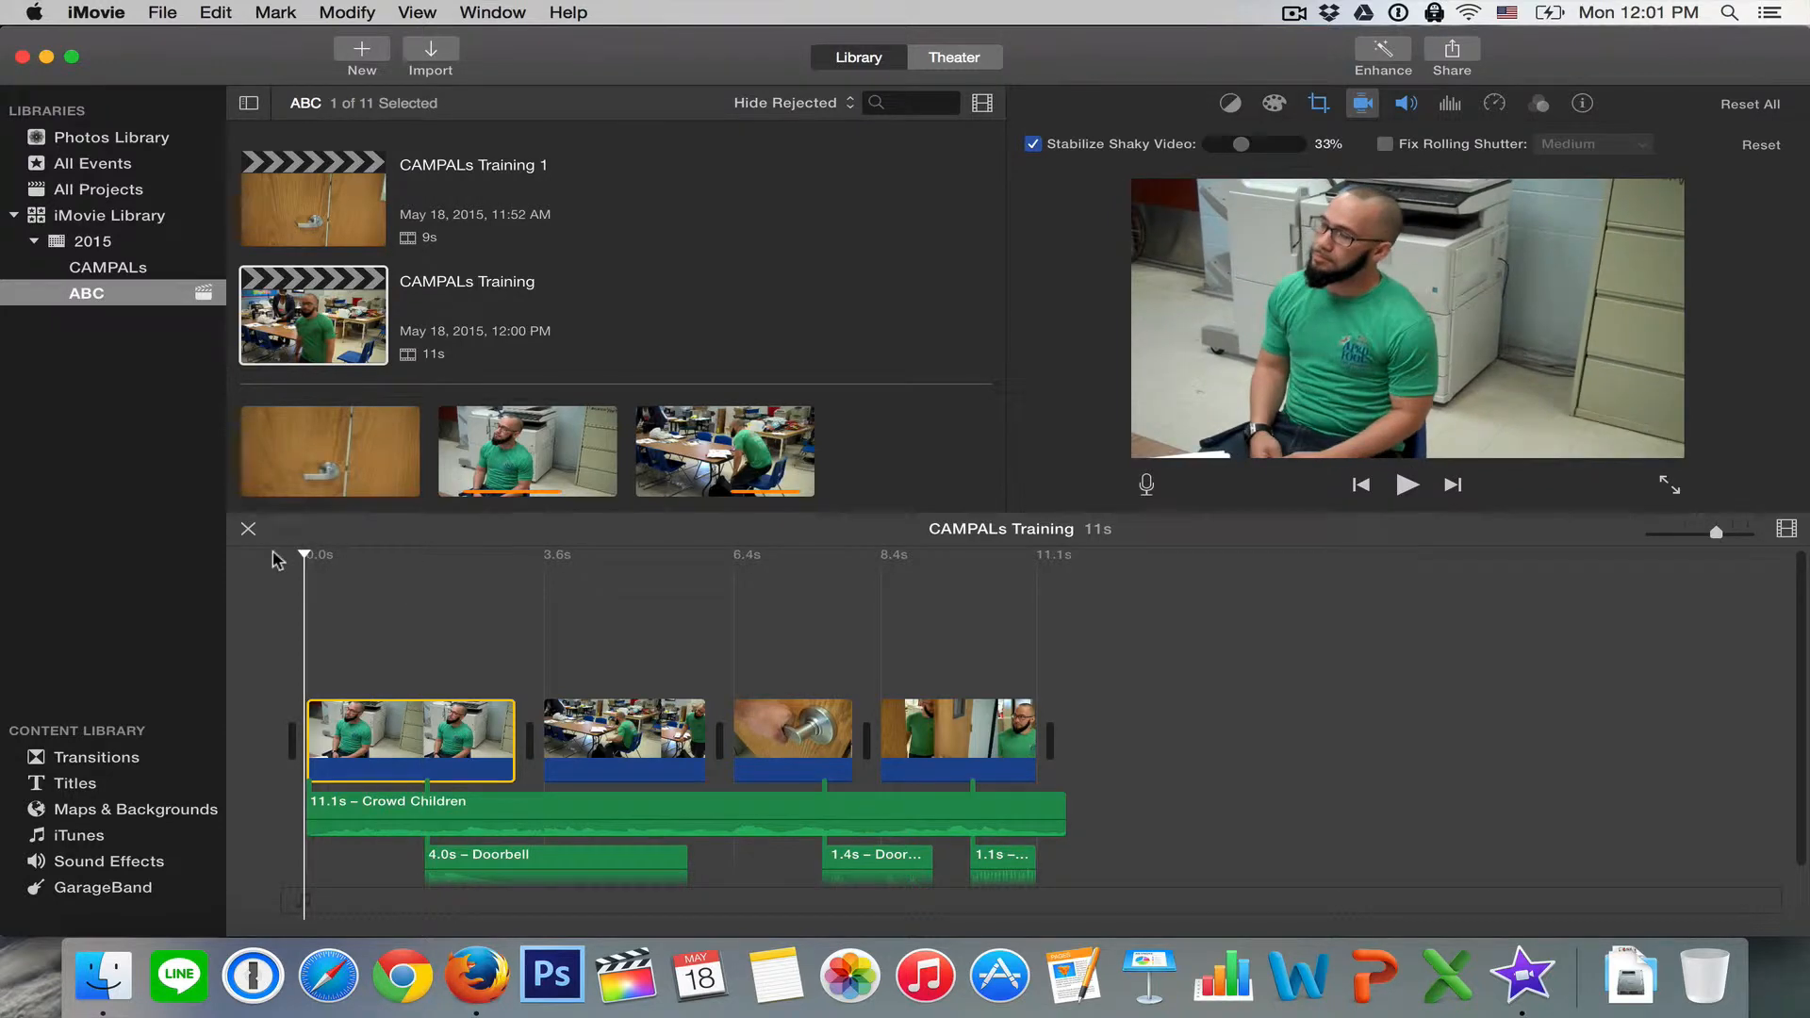
key(space)
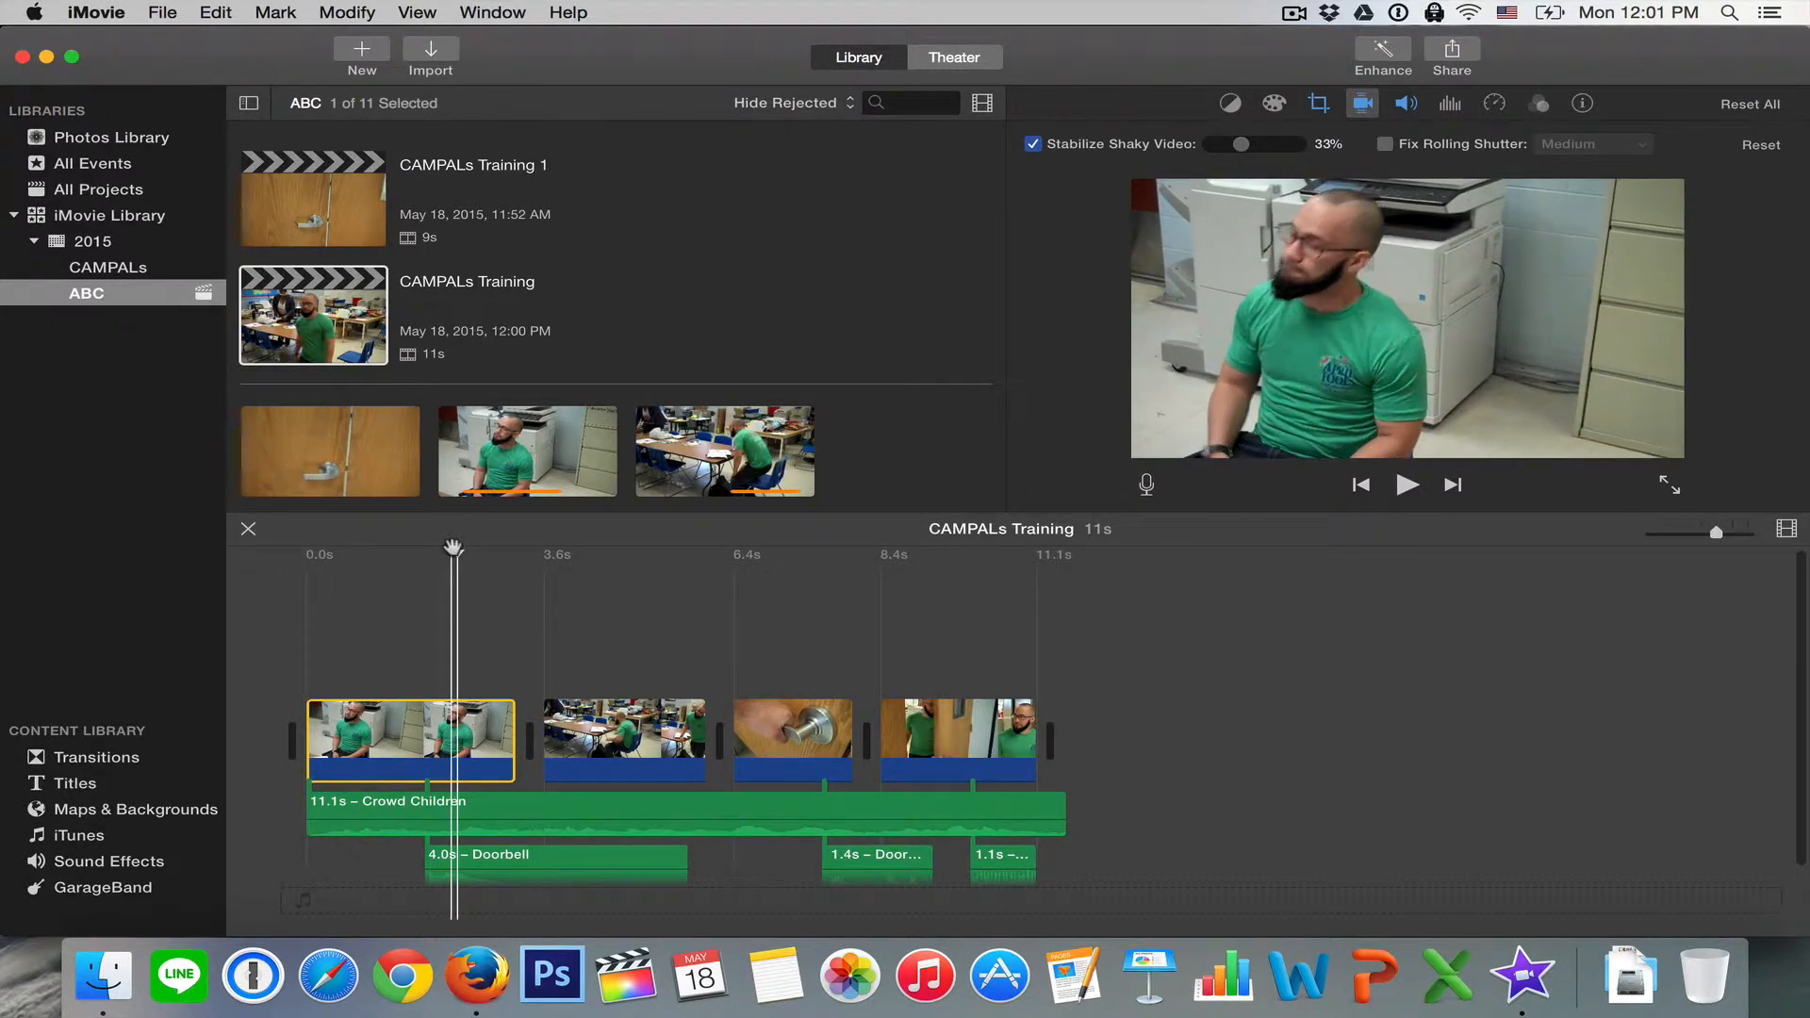
click(299, 563)
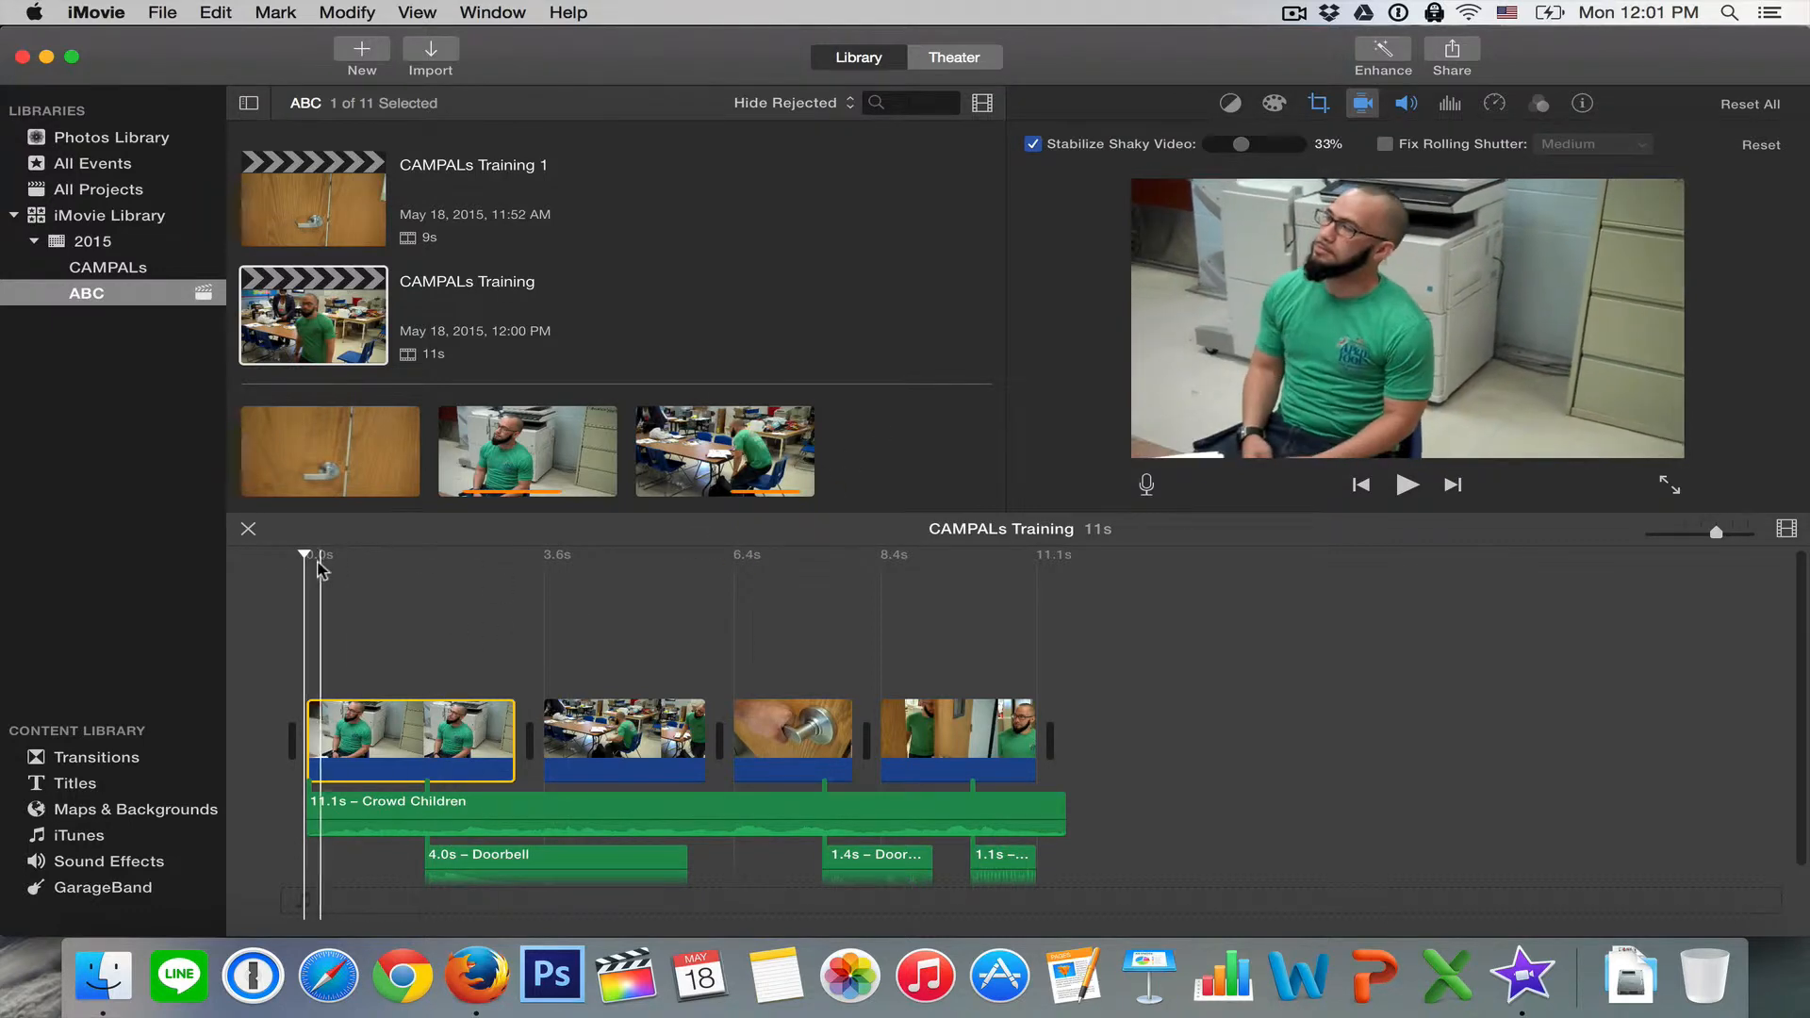
drag(303, 553, 367, 554)
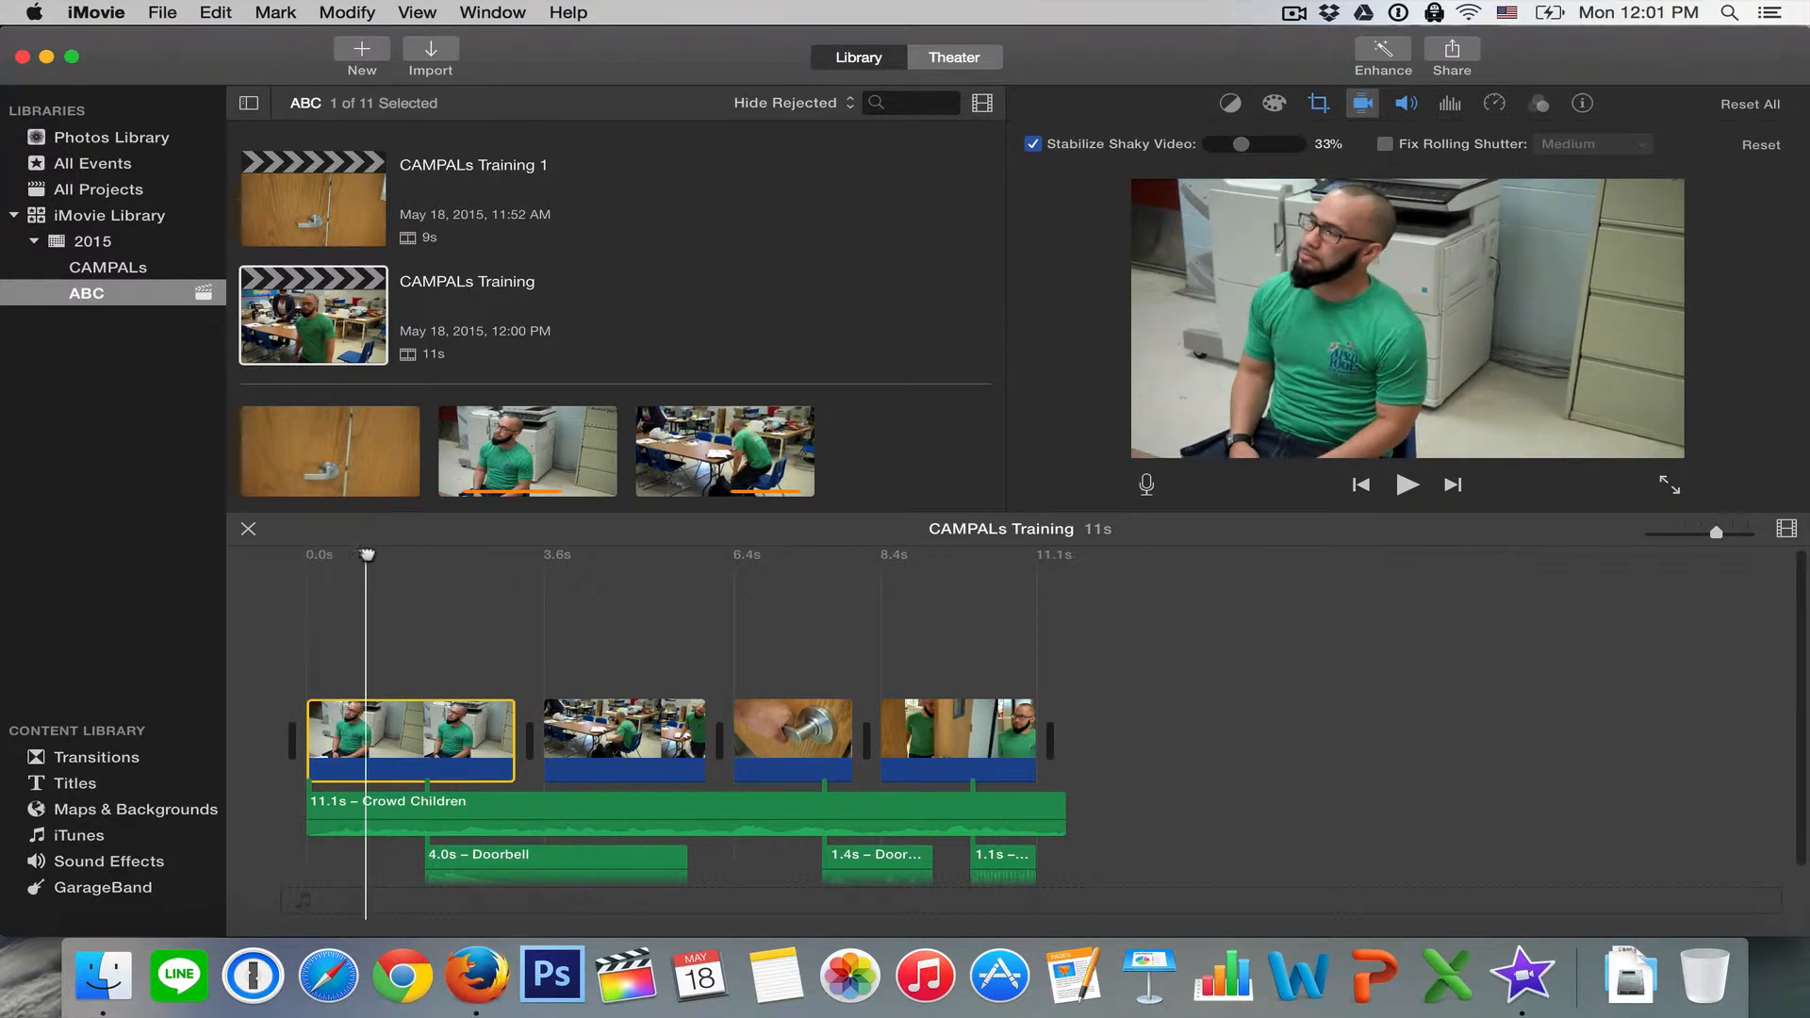
- Switch stabilization off and on again for the first clip to compare, and replay the stabilized version
click(1033, 144)
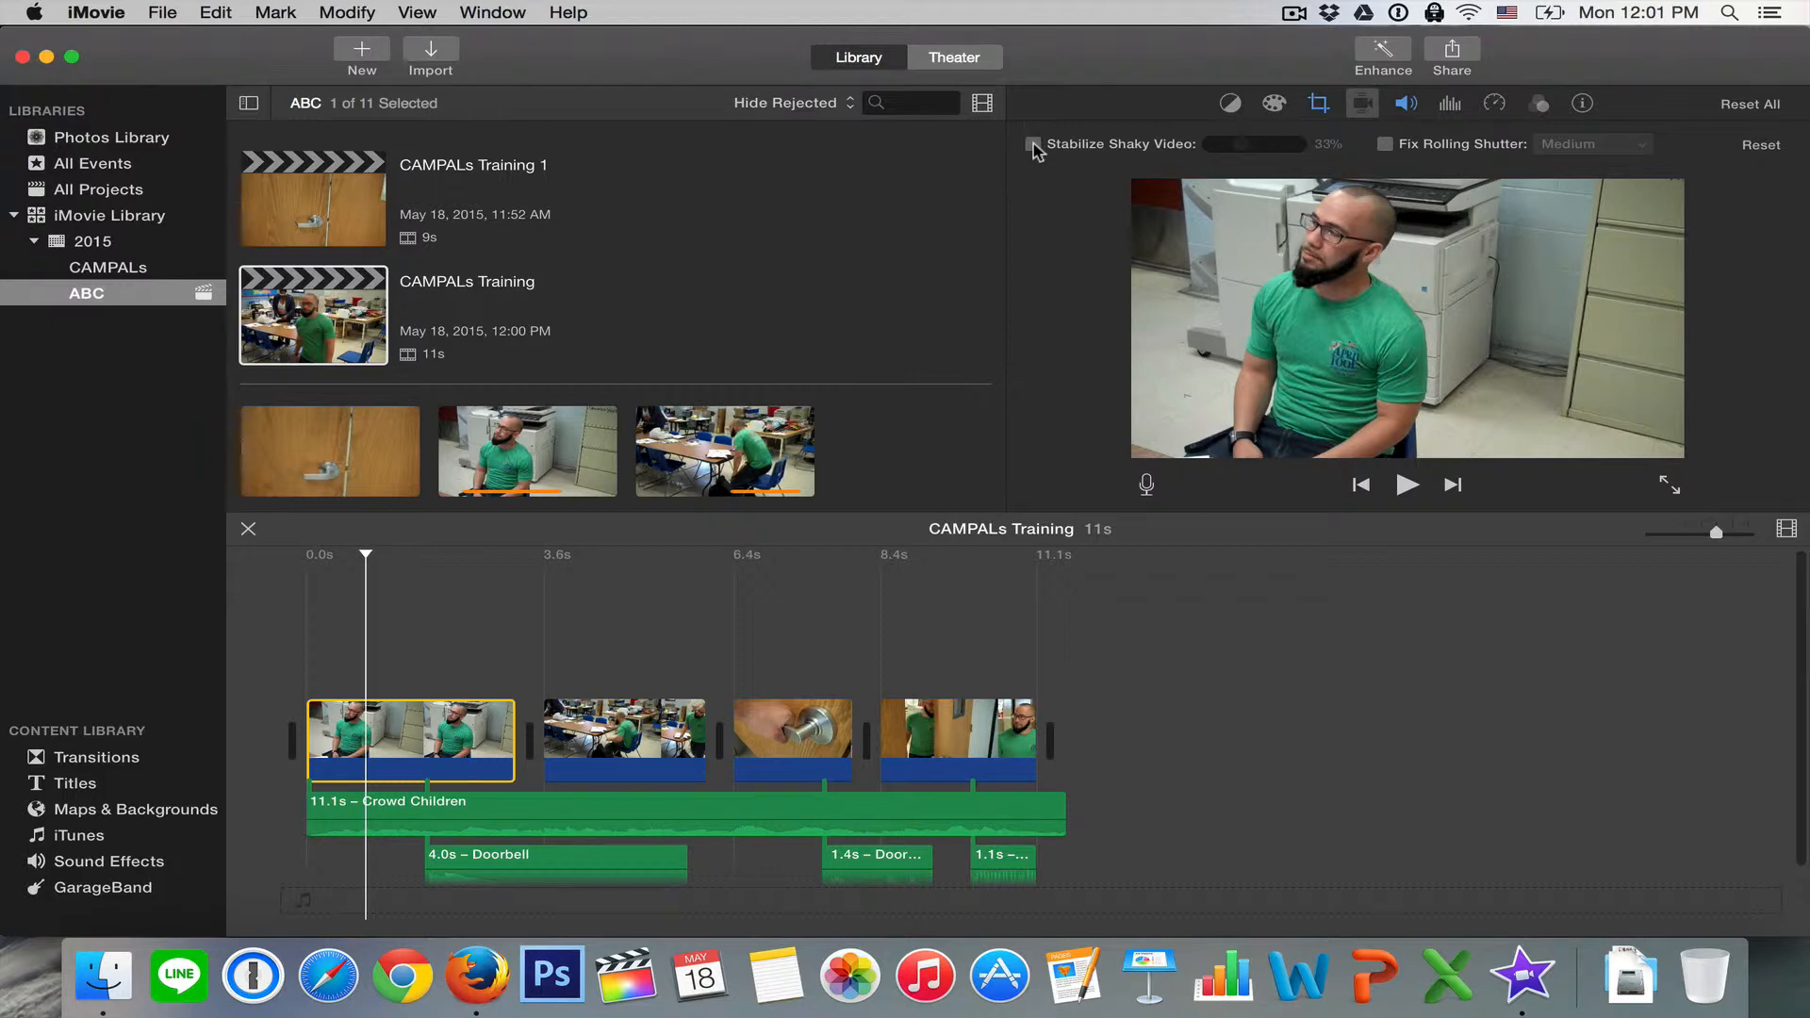
click(1032, 145)
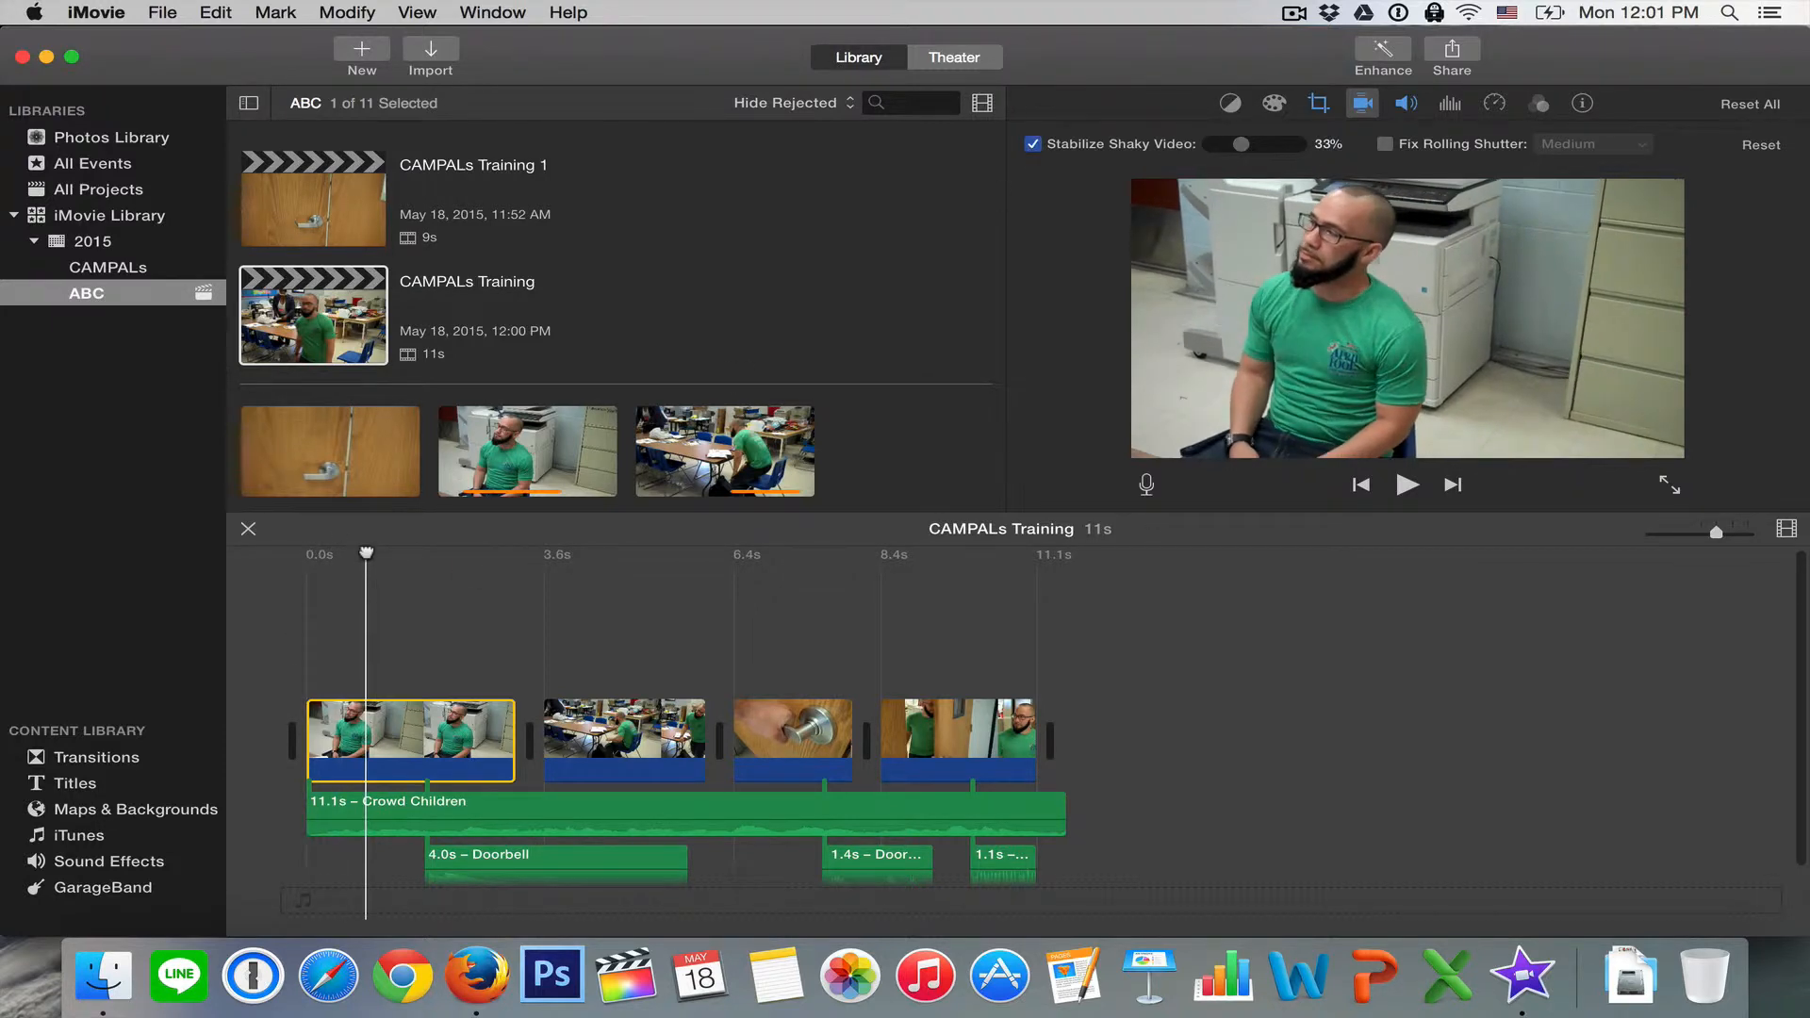
drag(367, 553, 299, 554)
key(space)
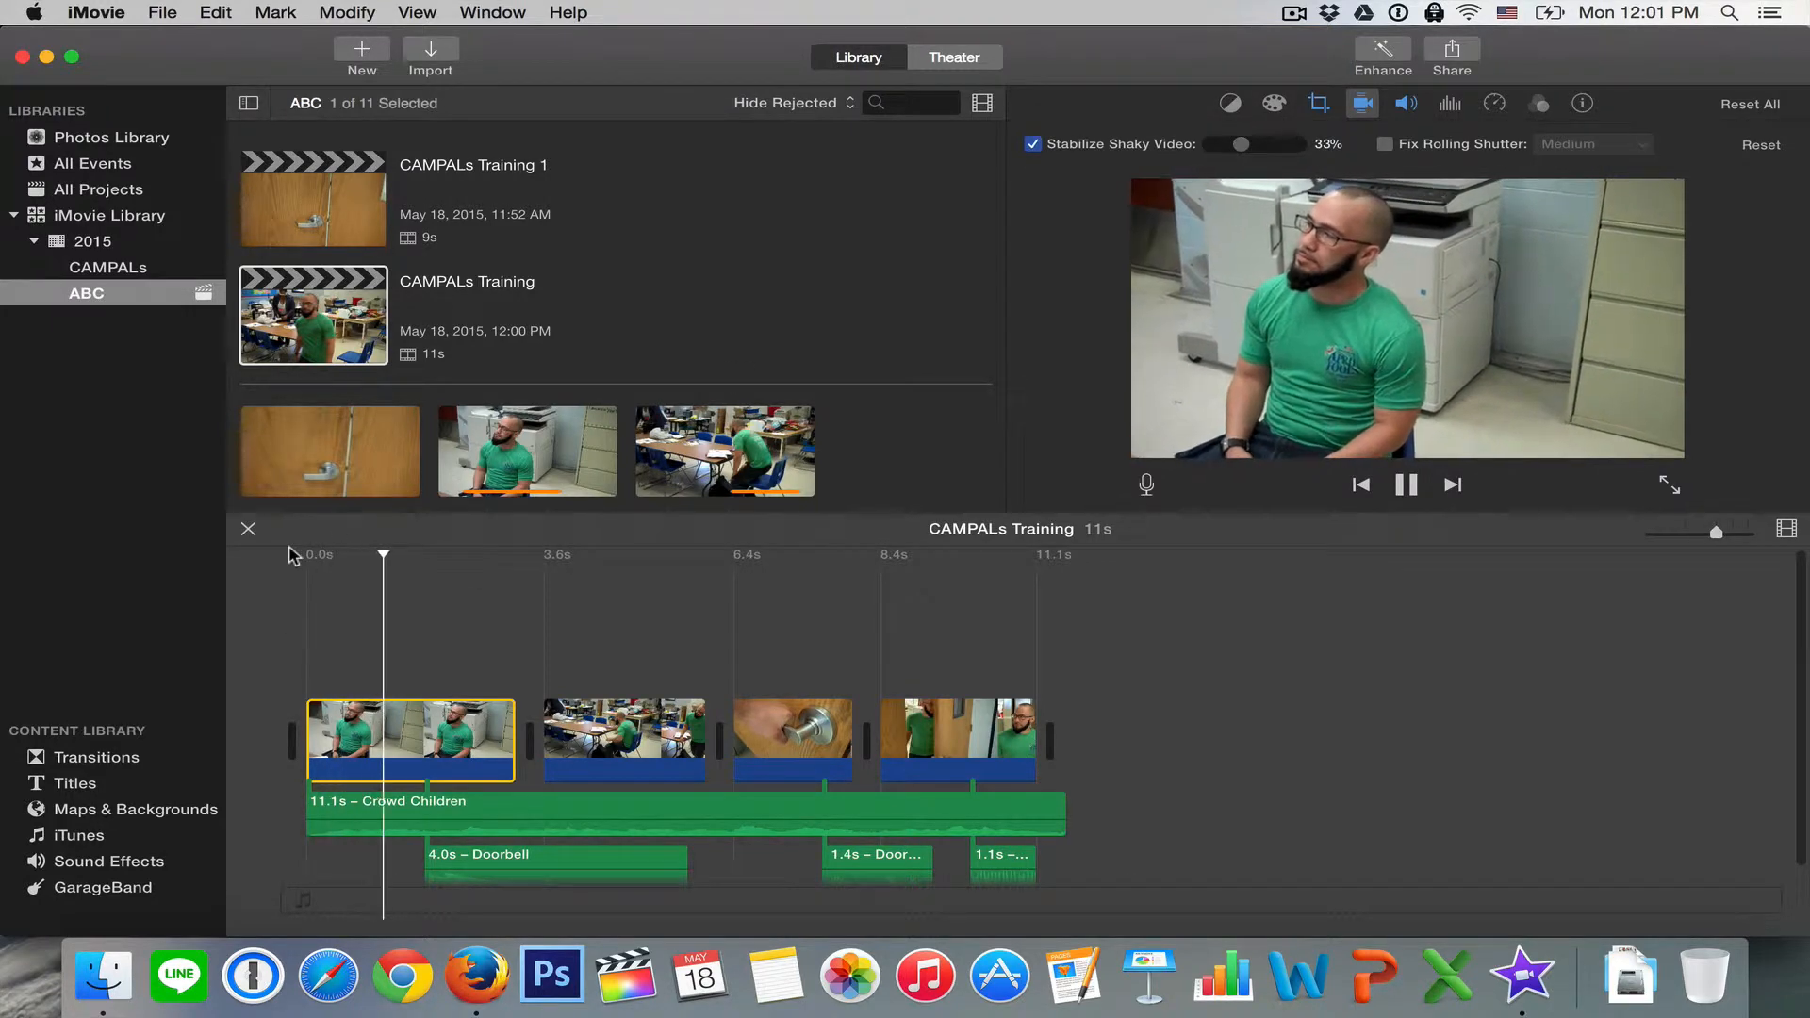
key(space)
drag(420, 554, 298, 554)
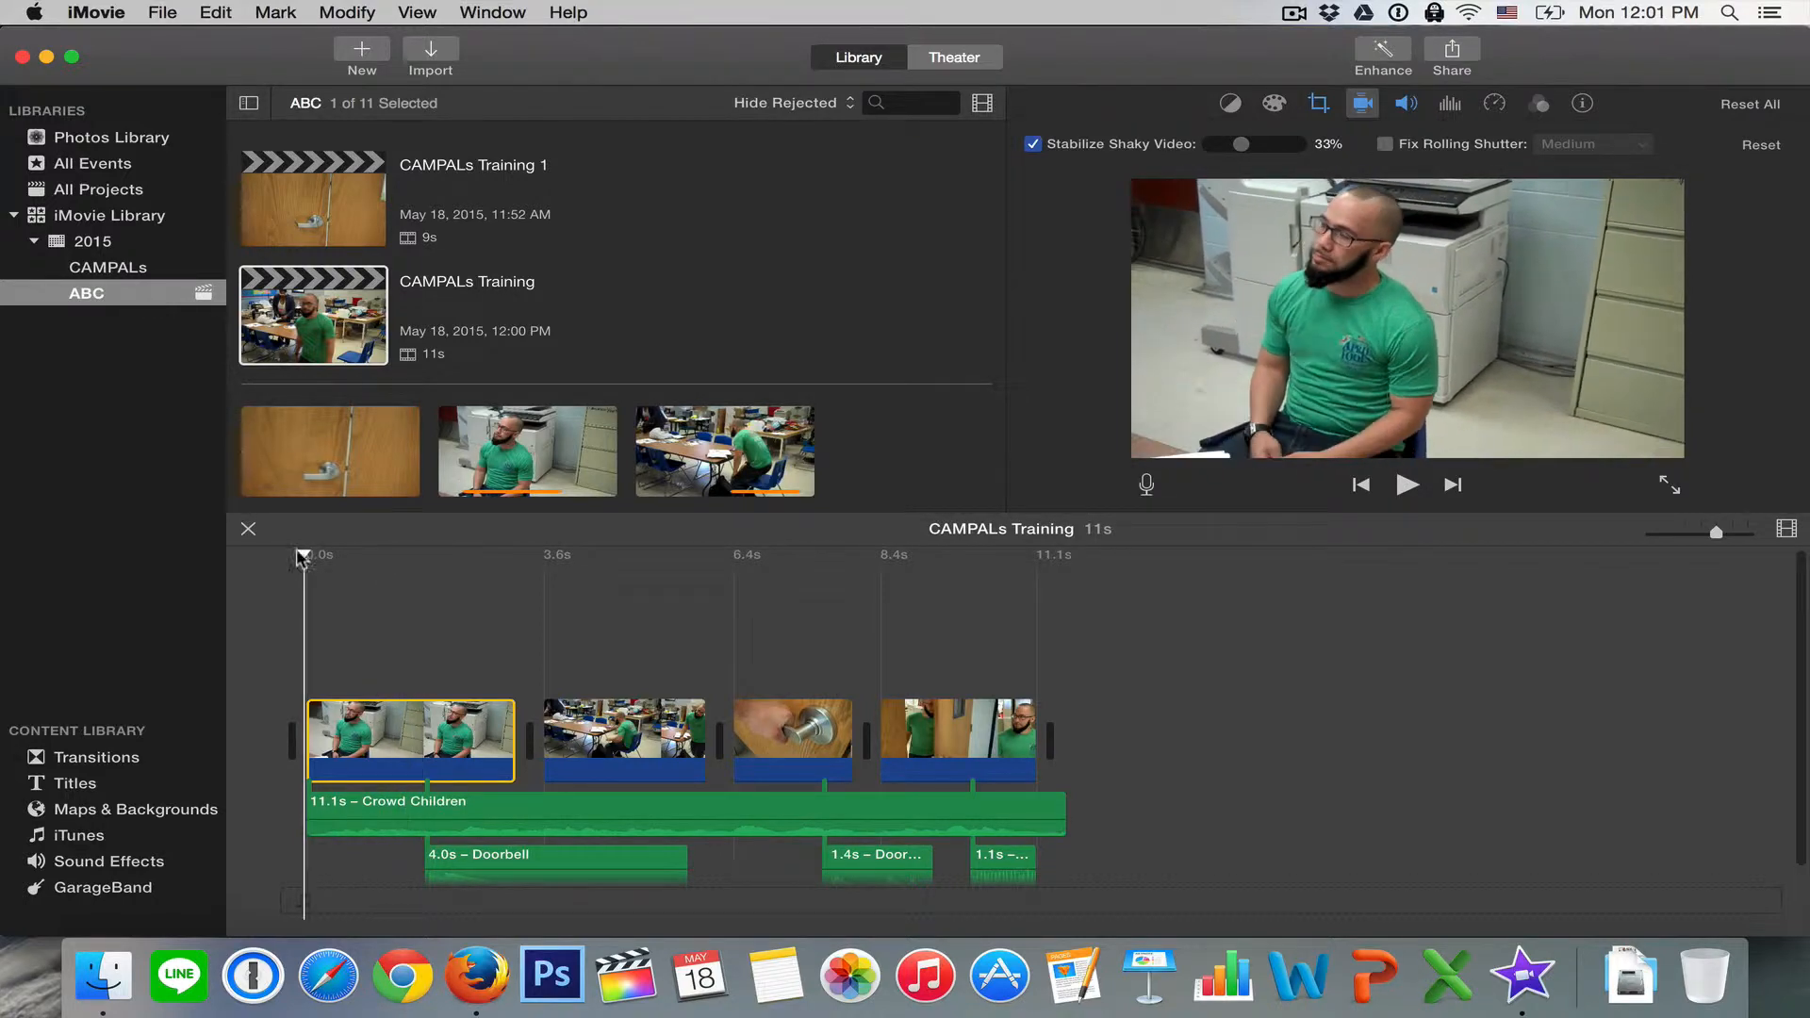
- Turn off Stabilize Shaky Video for the first clip, replay it, and return the playhead to the start
click(1034, 142)
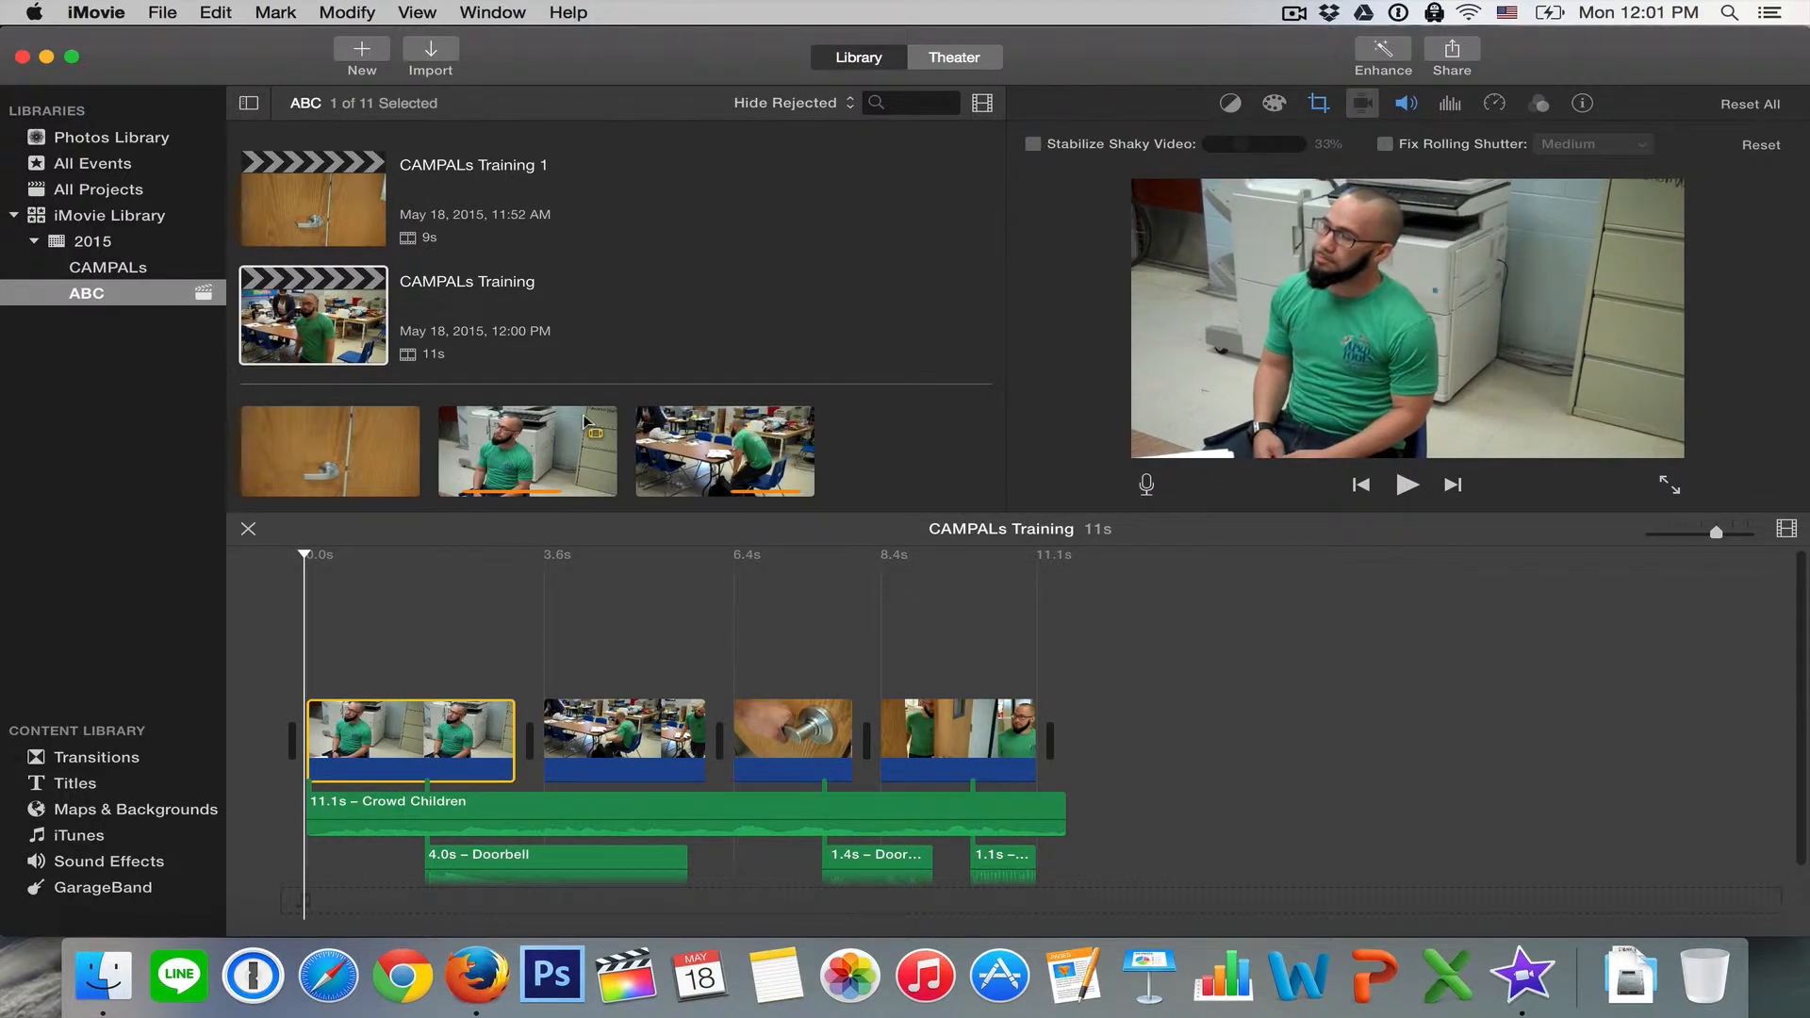
key(space)
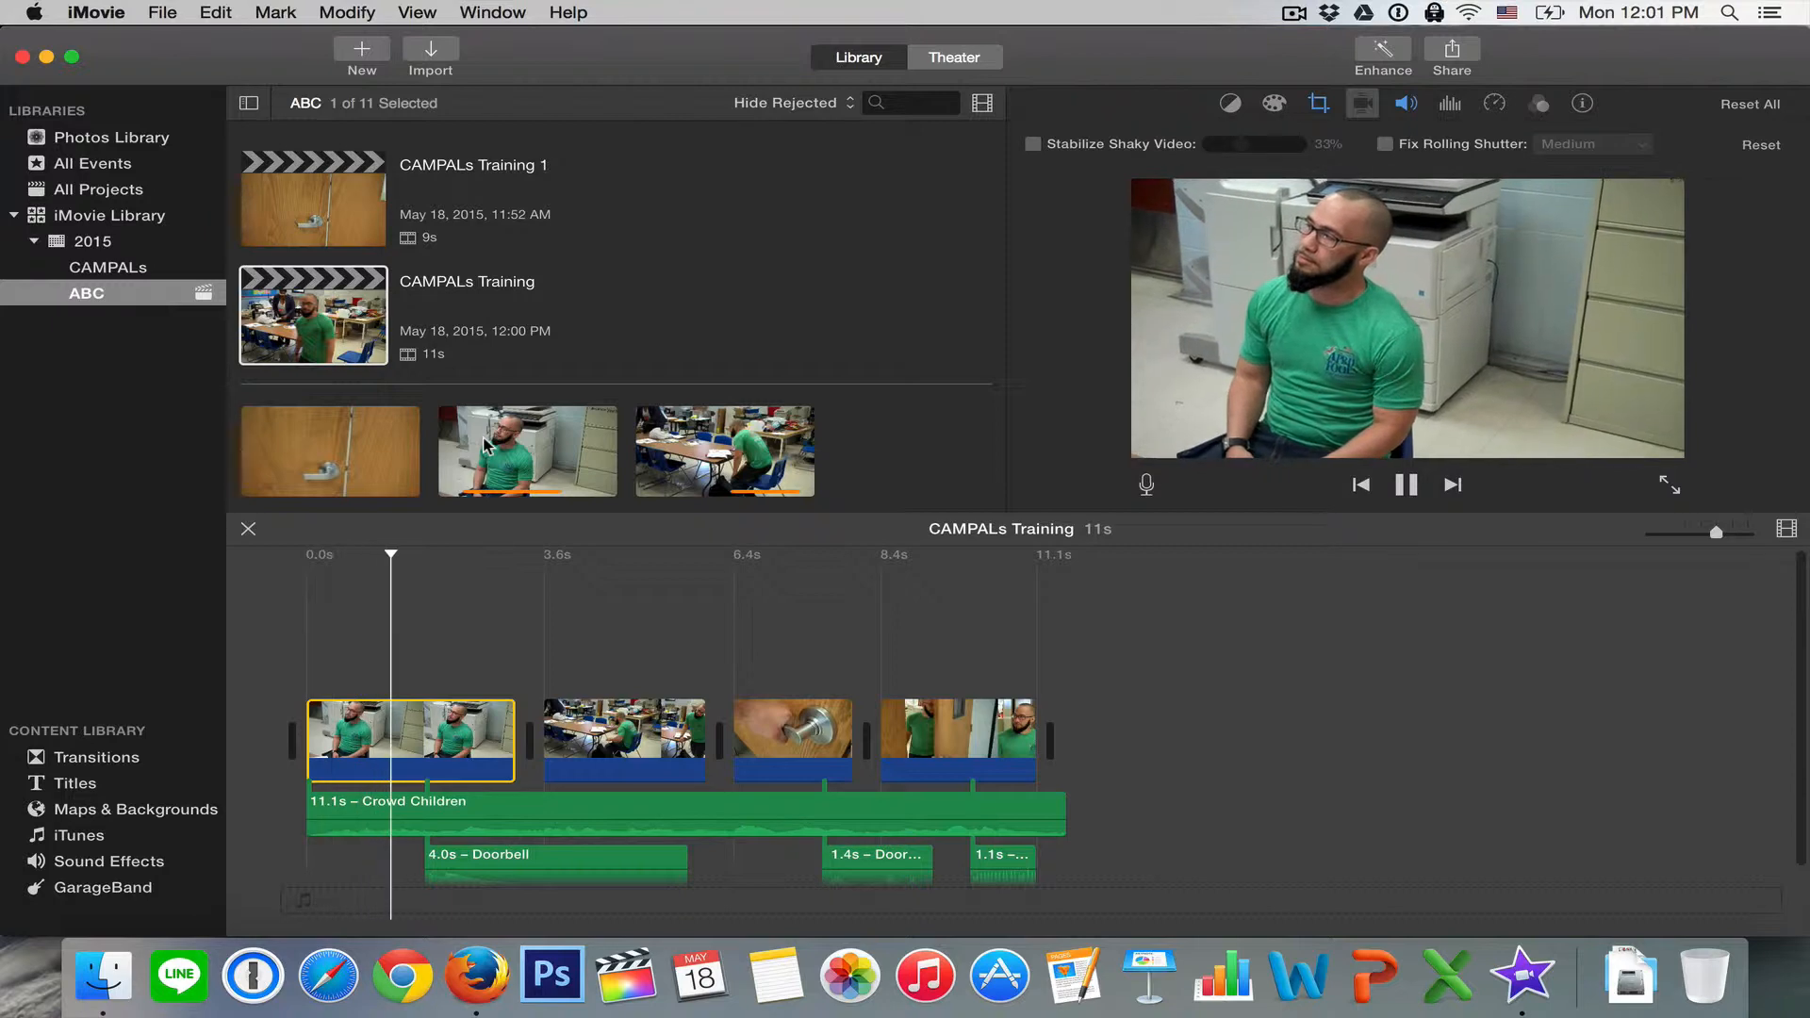
key(space)
click(362, 716)
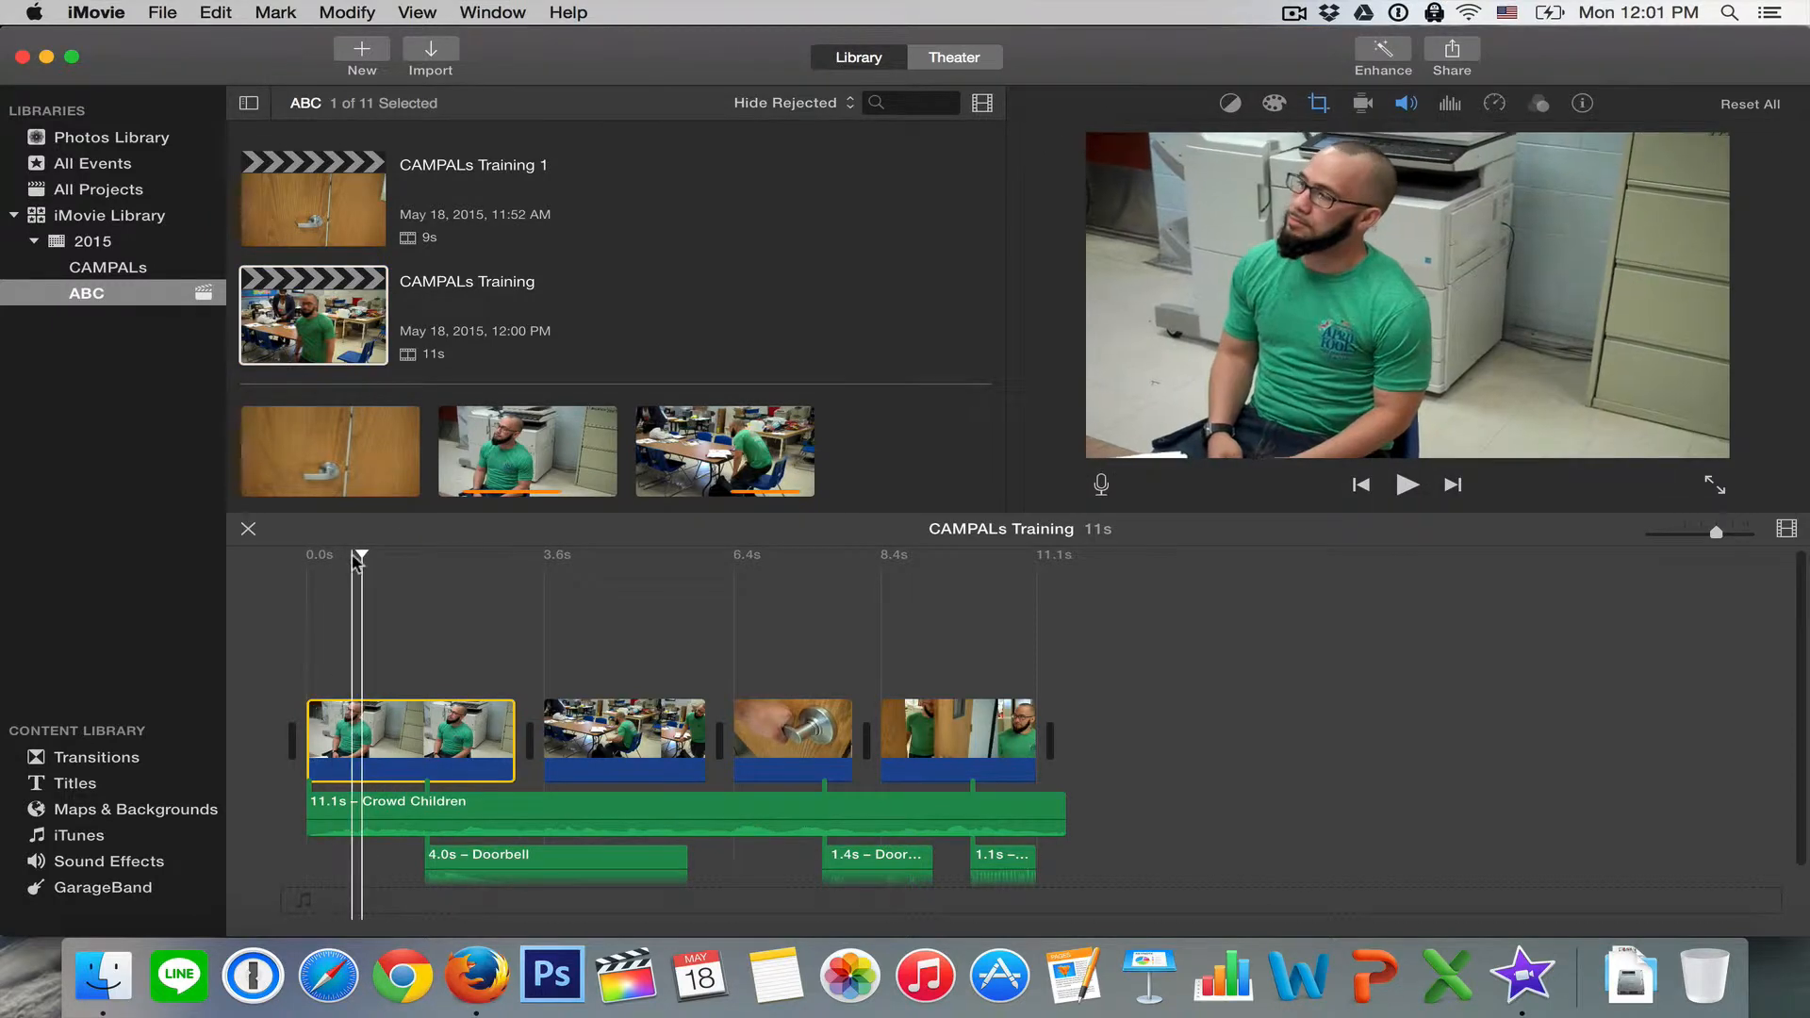
drag(362, 553, 273, 547)
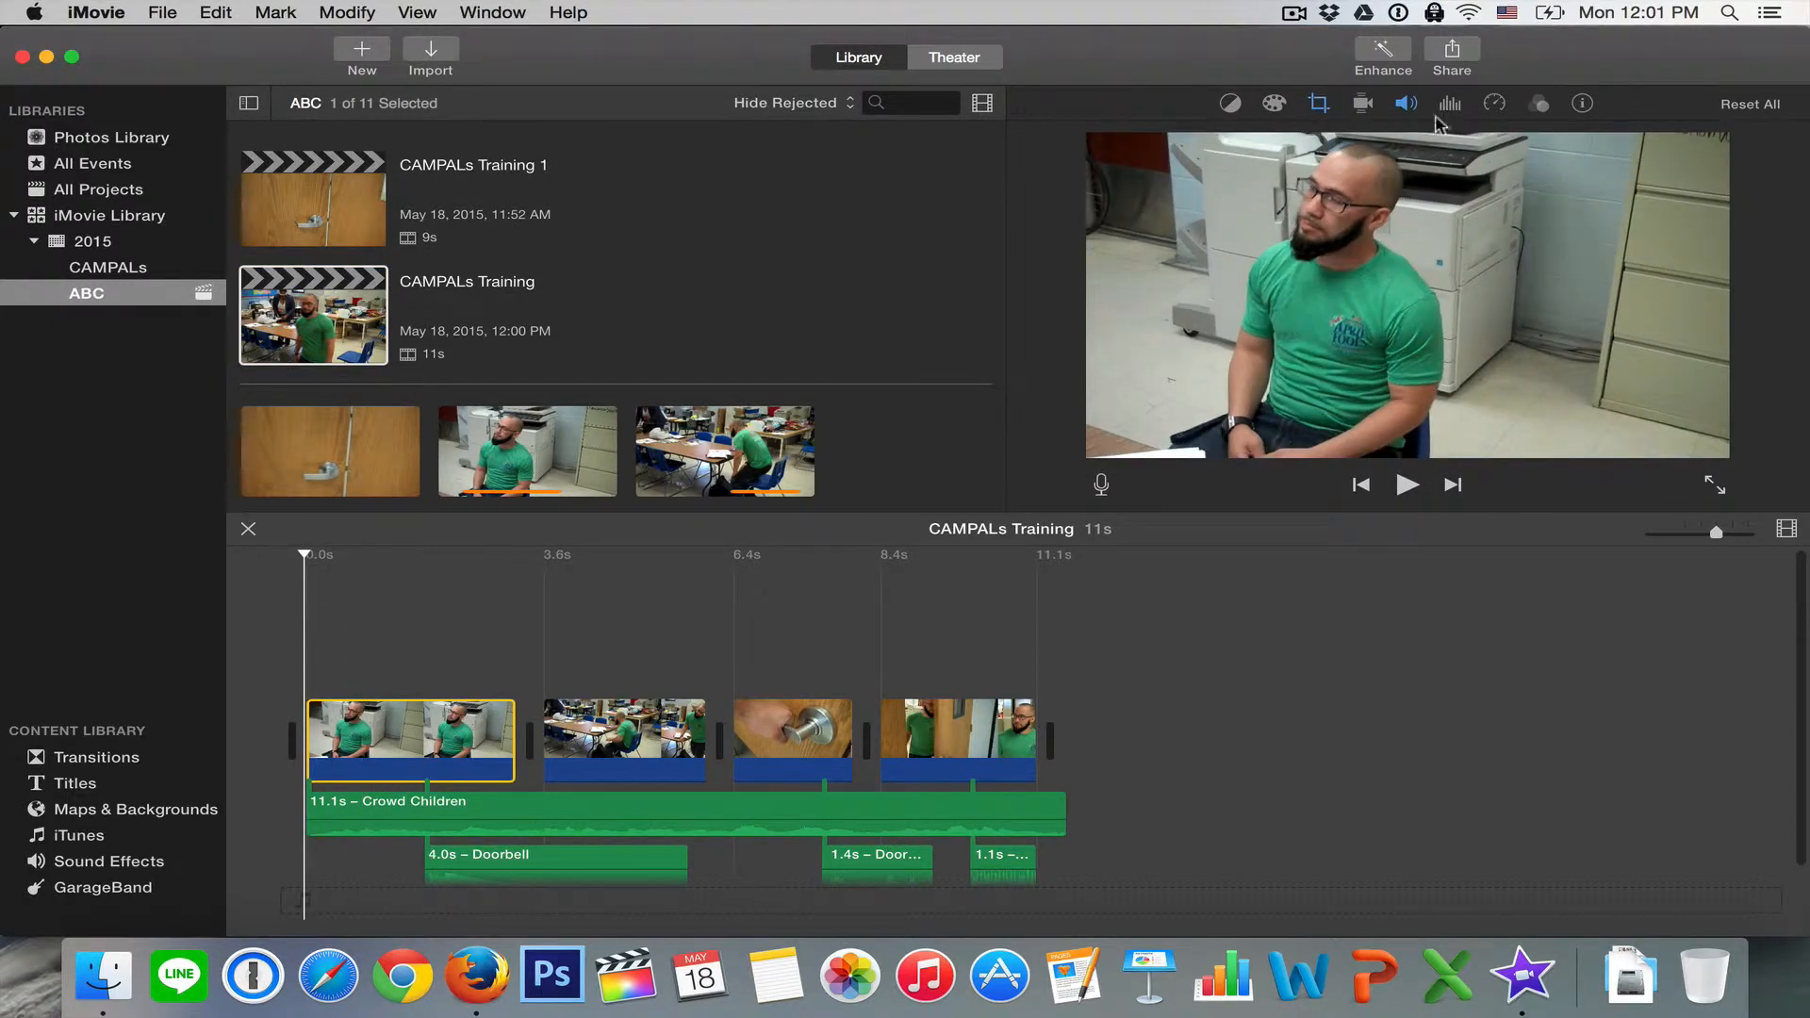
- View the first clip's stabilization settings and the volume settings of the Crowd Children audio clip
click(1364, 103)
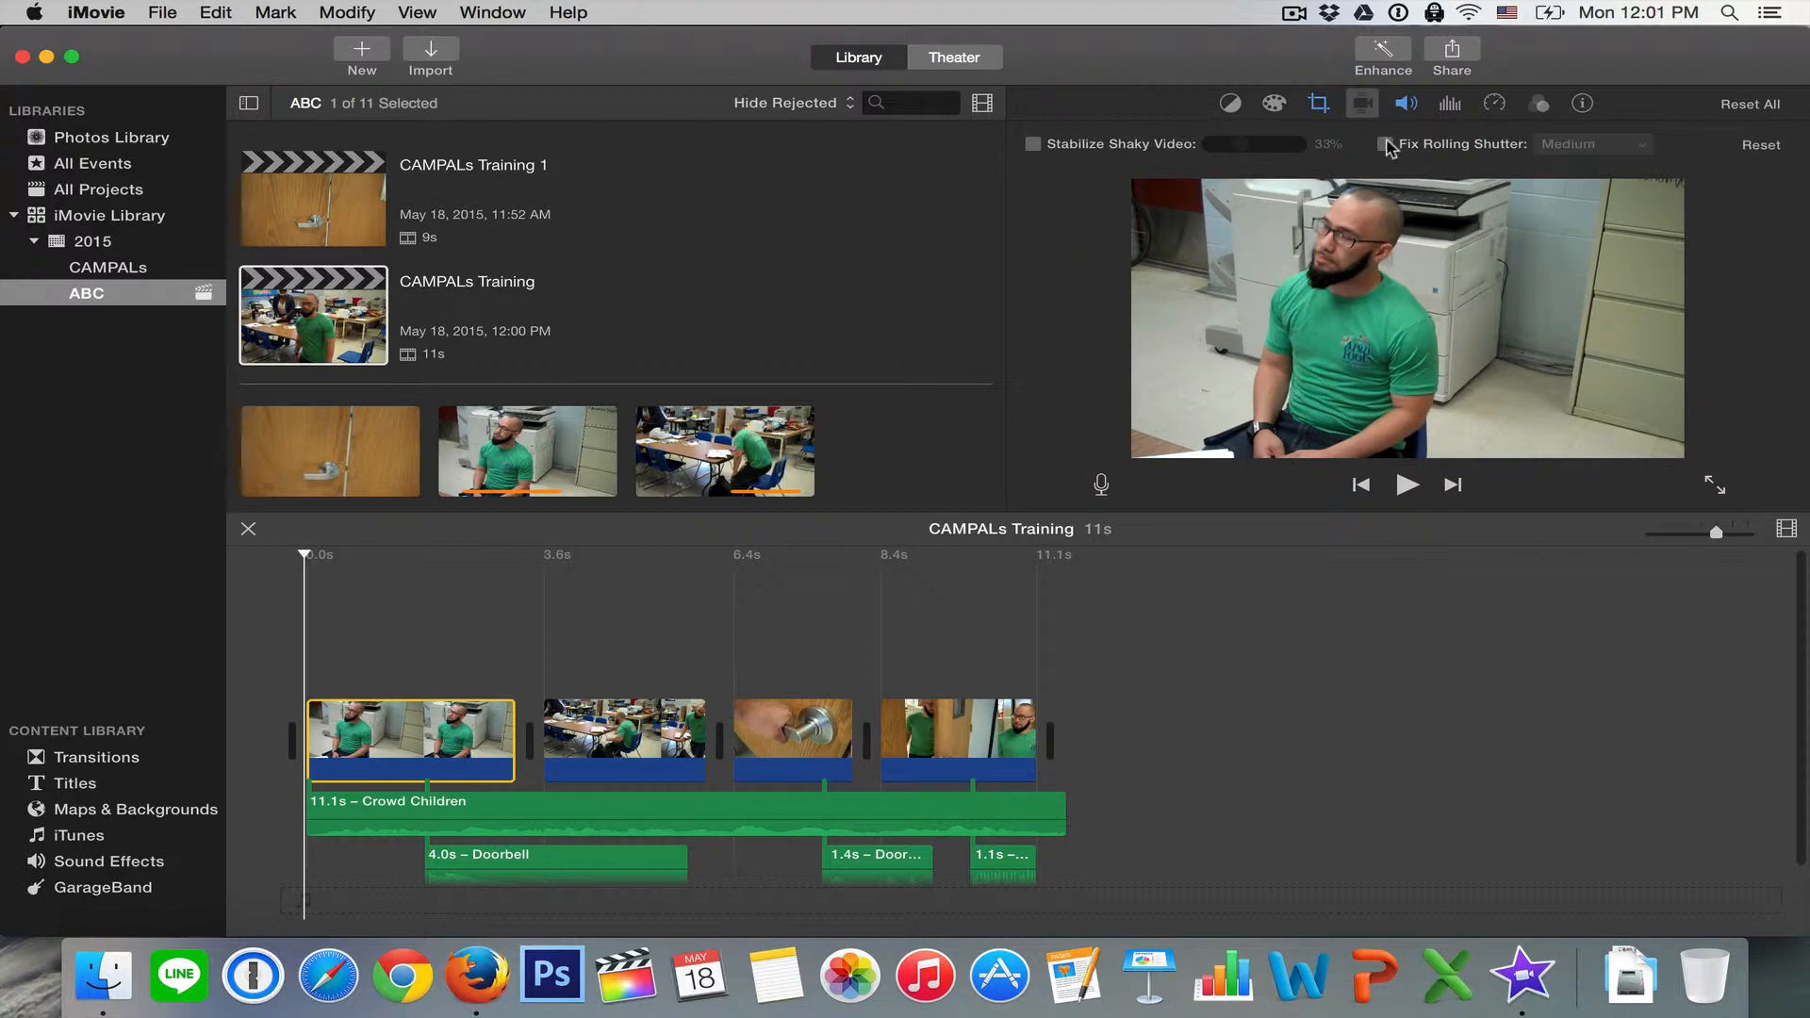
click(1409, 104)
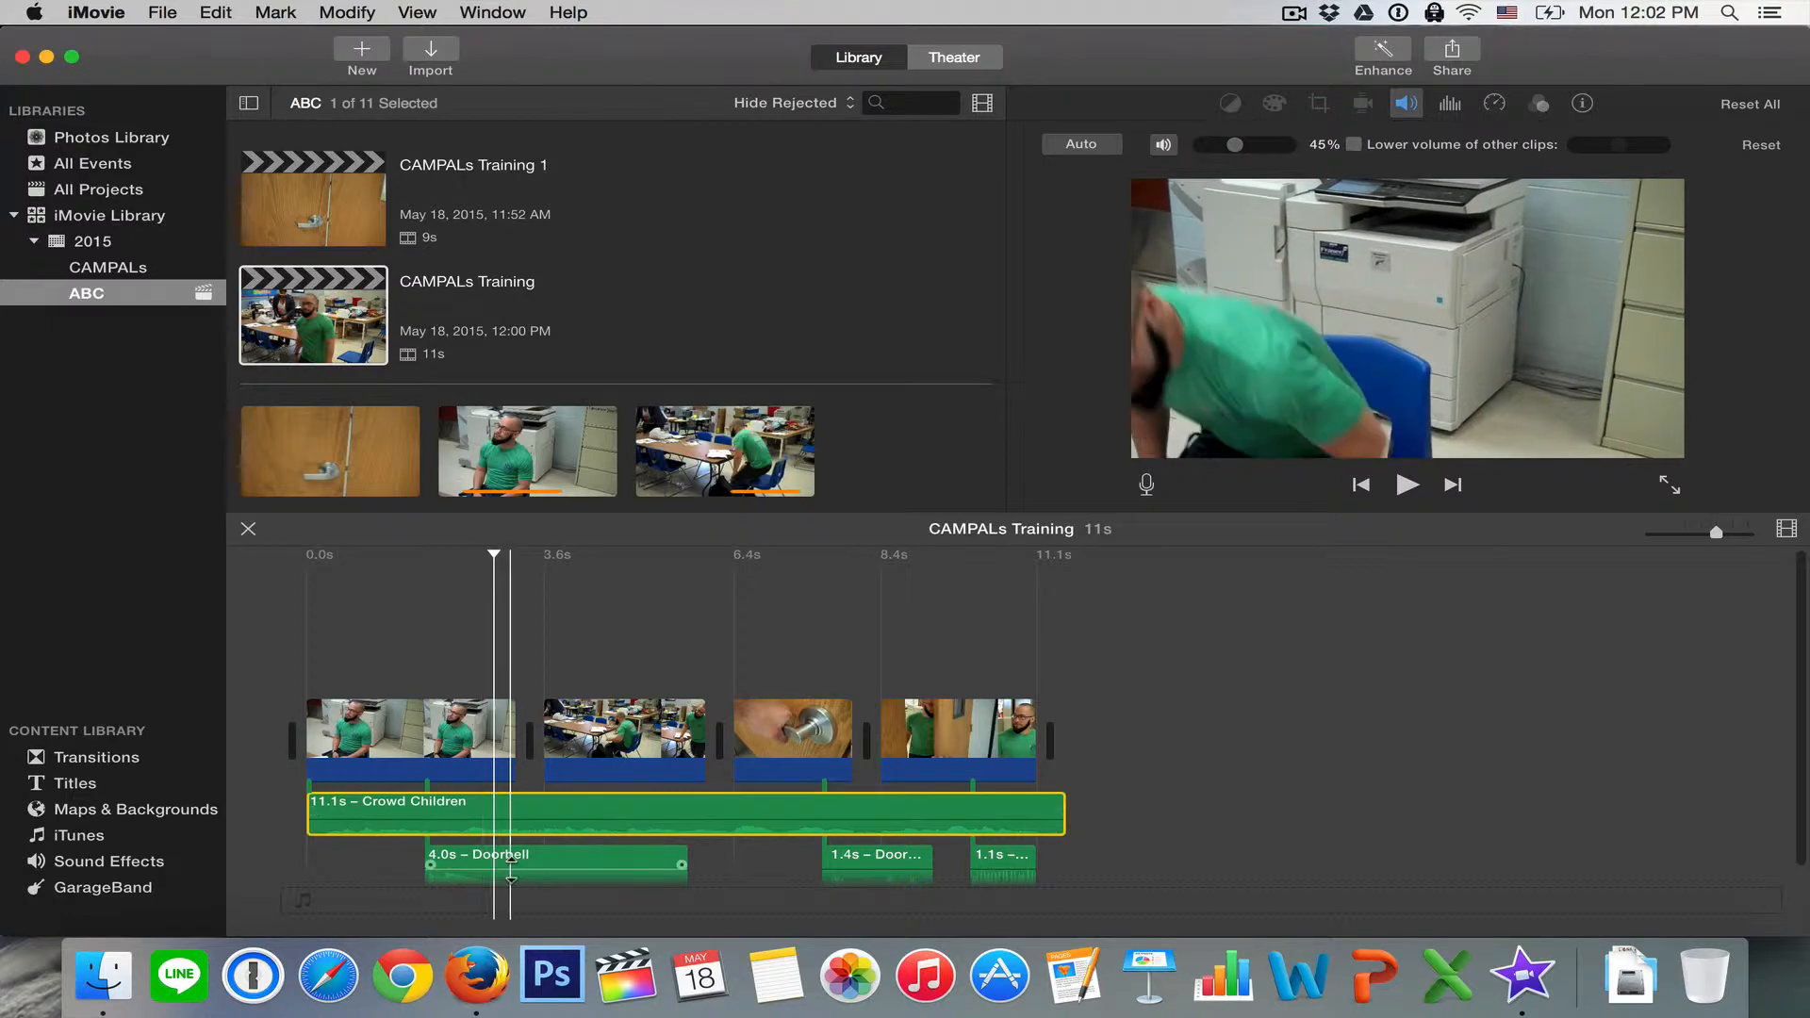
click(549, 853)
click(580, 830)
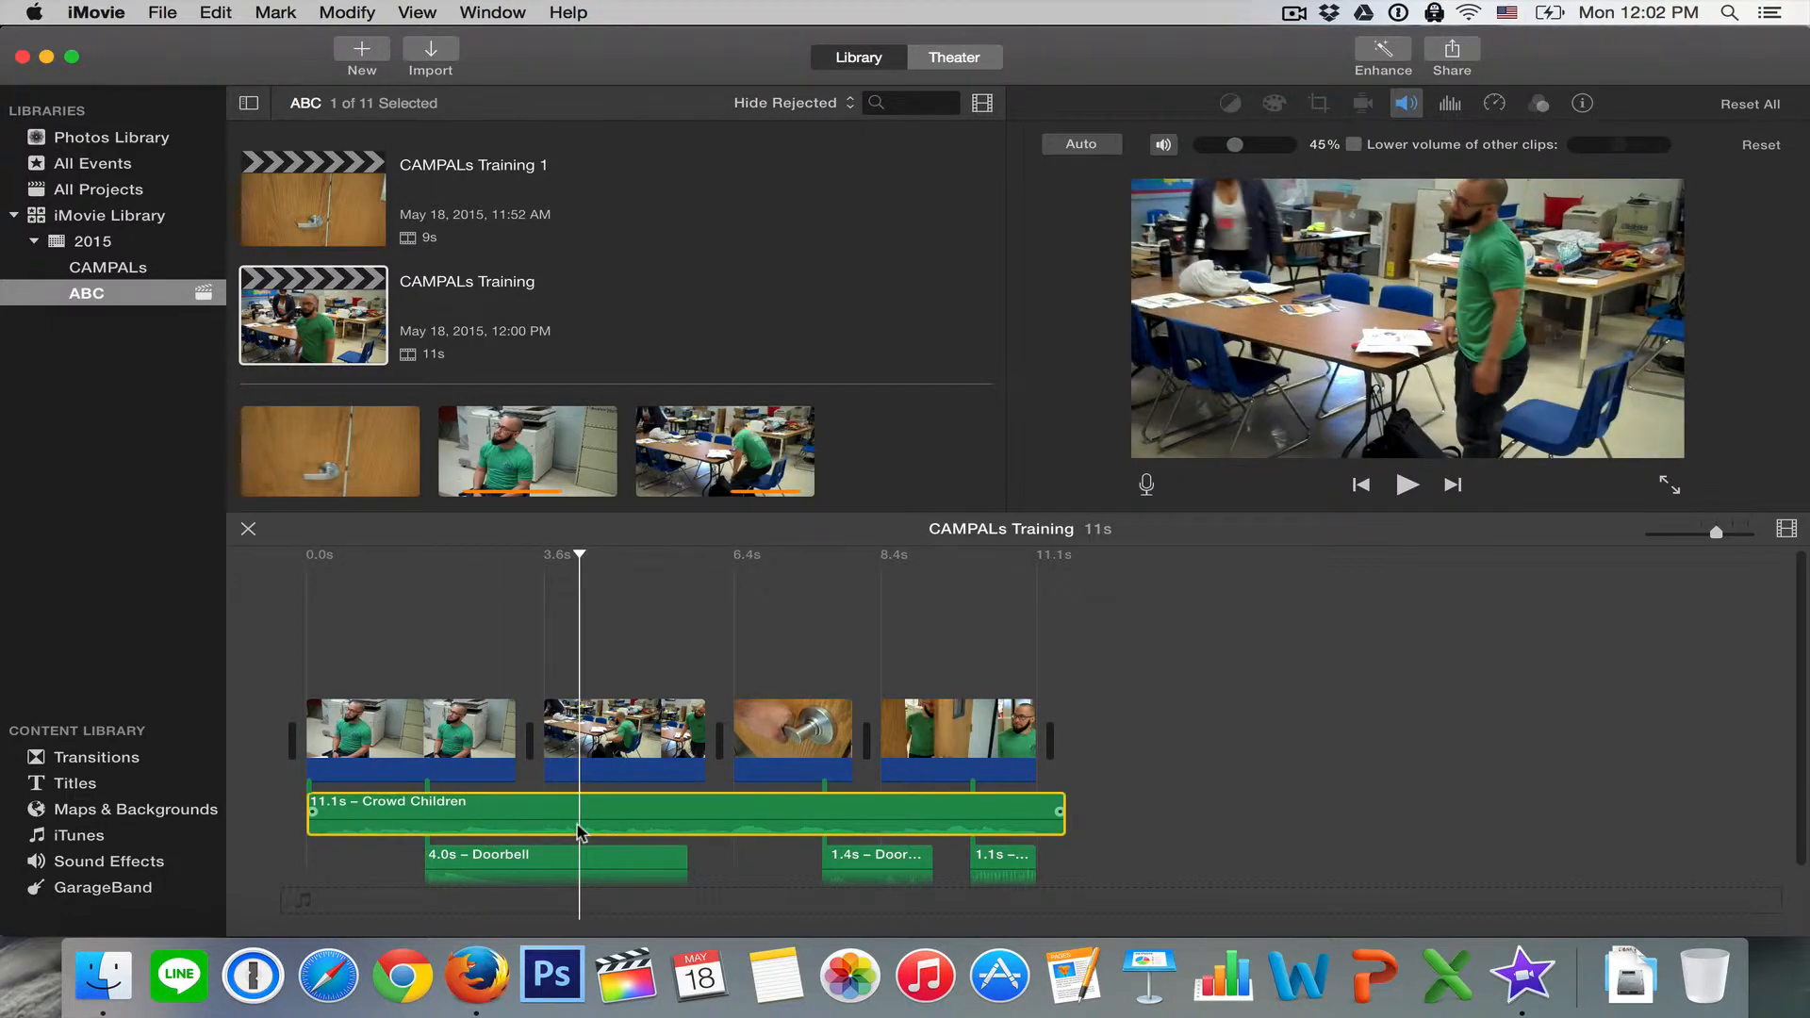
- Try raising the first video clip's volume to 93%, and play it back from the start
click(542, 853)
click(544, 812)
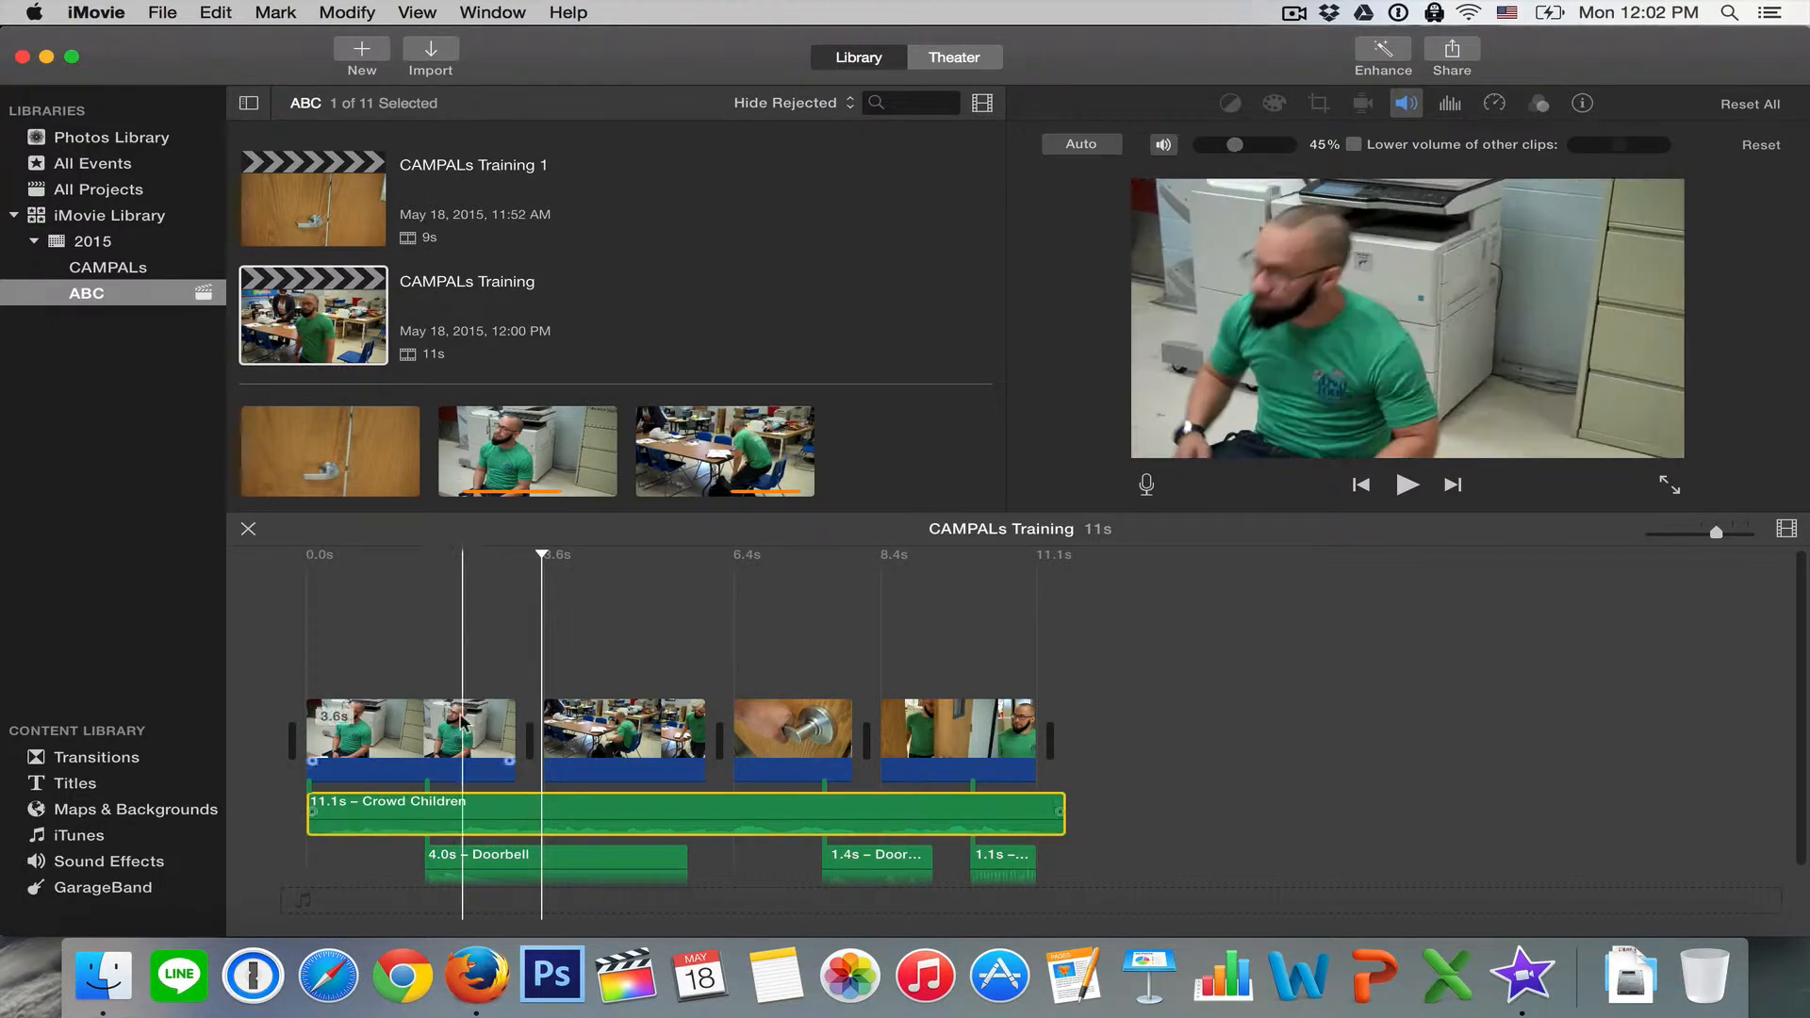
click(462, 722)
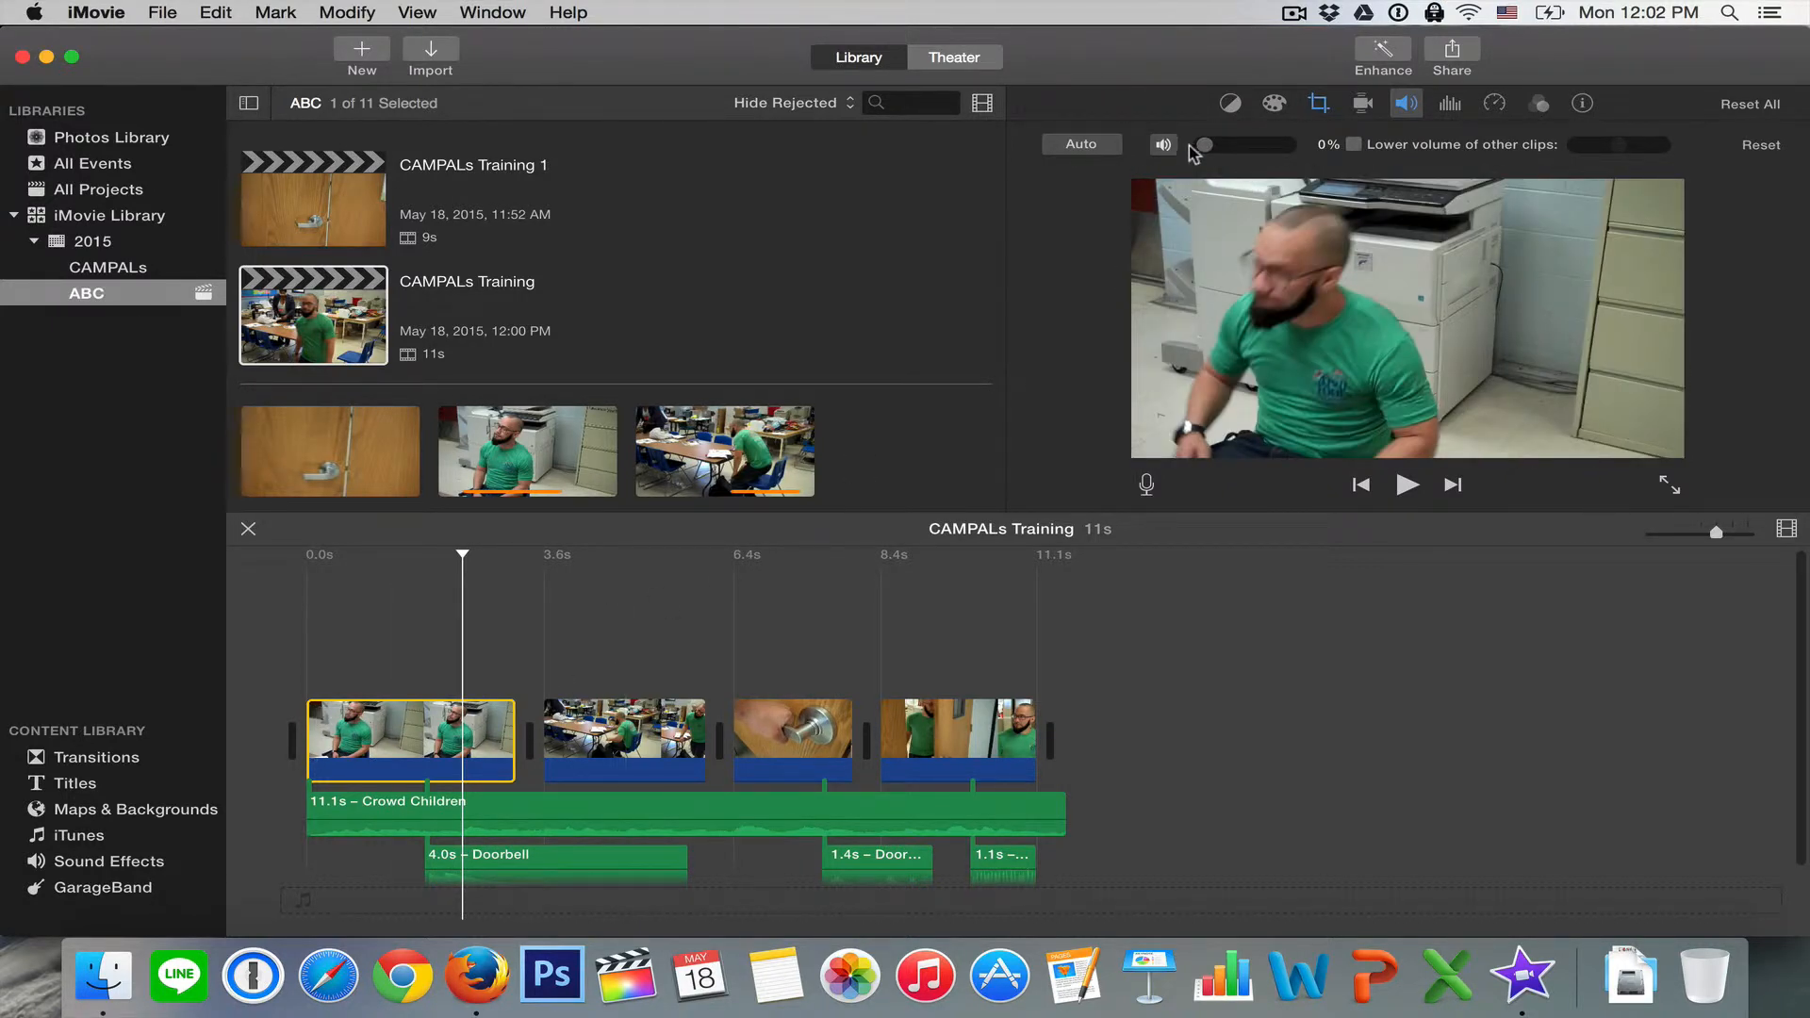
drag(1203, 146, 1264, 160)
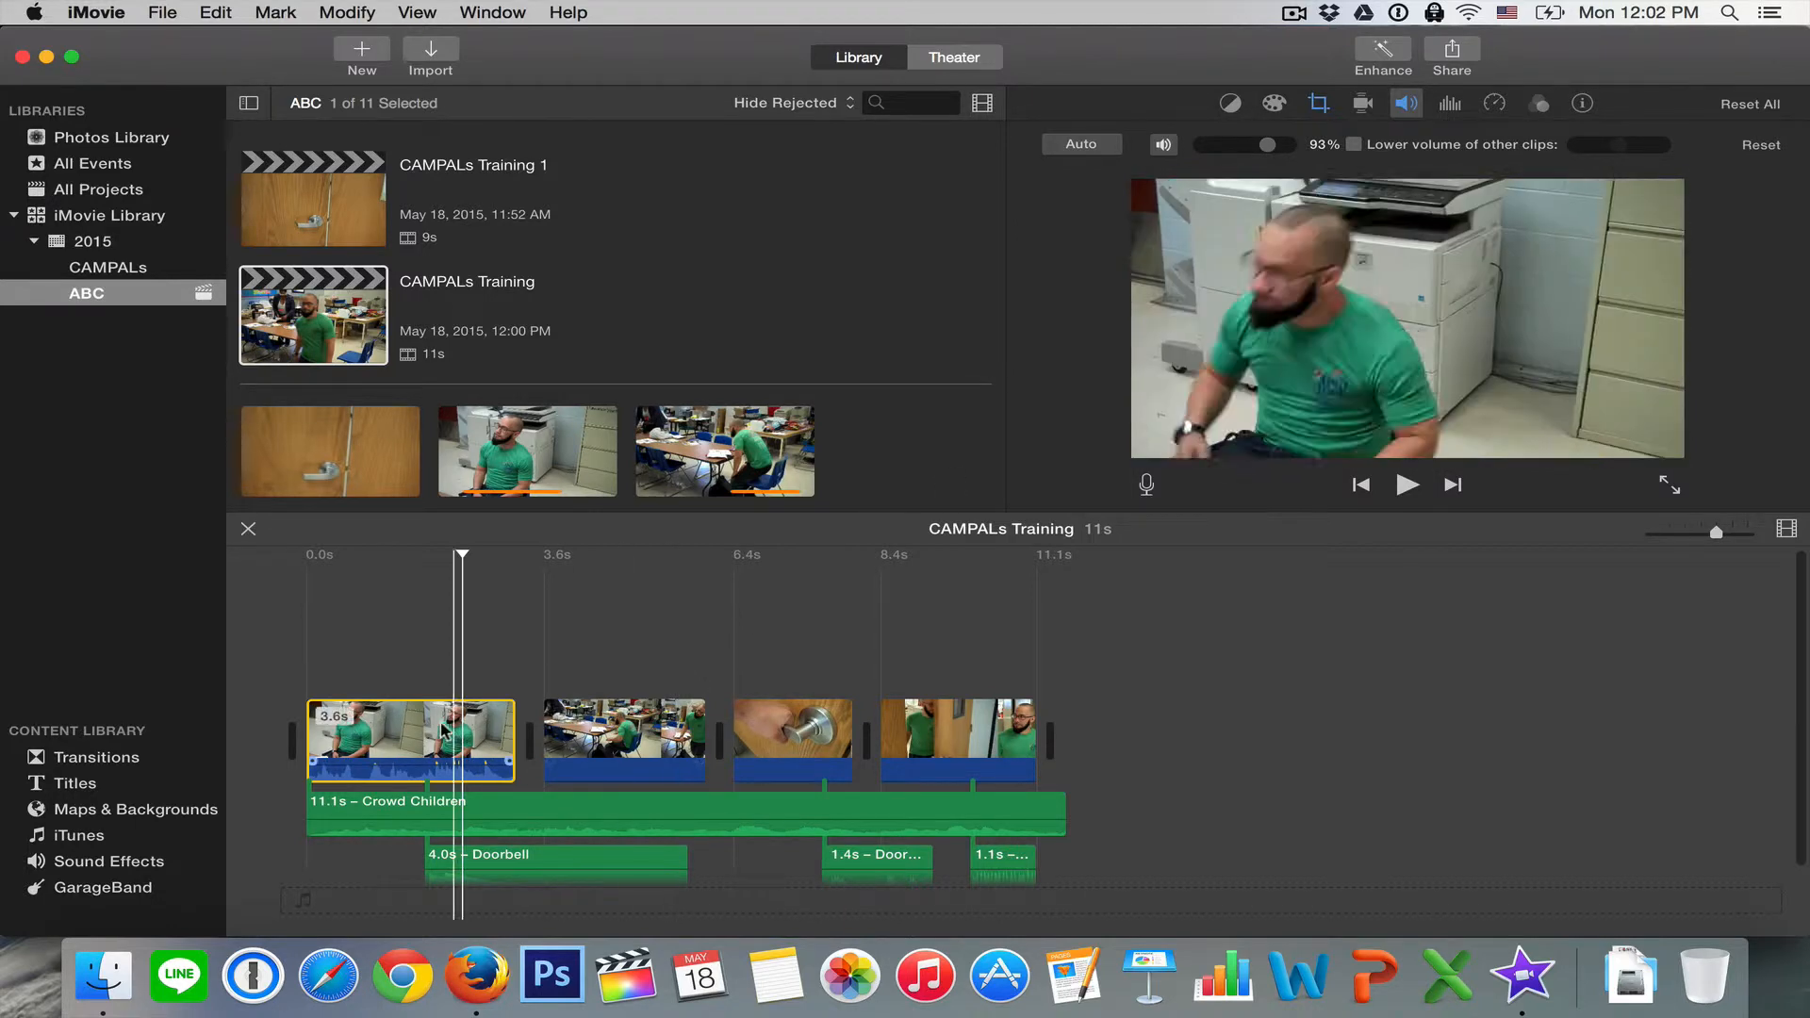
click(305, 687)
key(space)
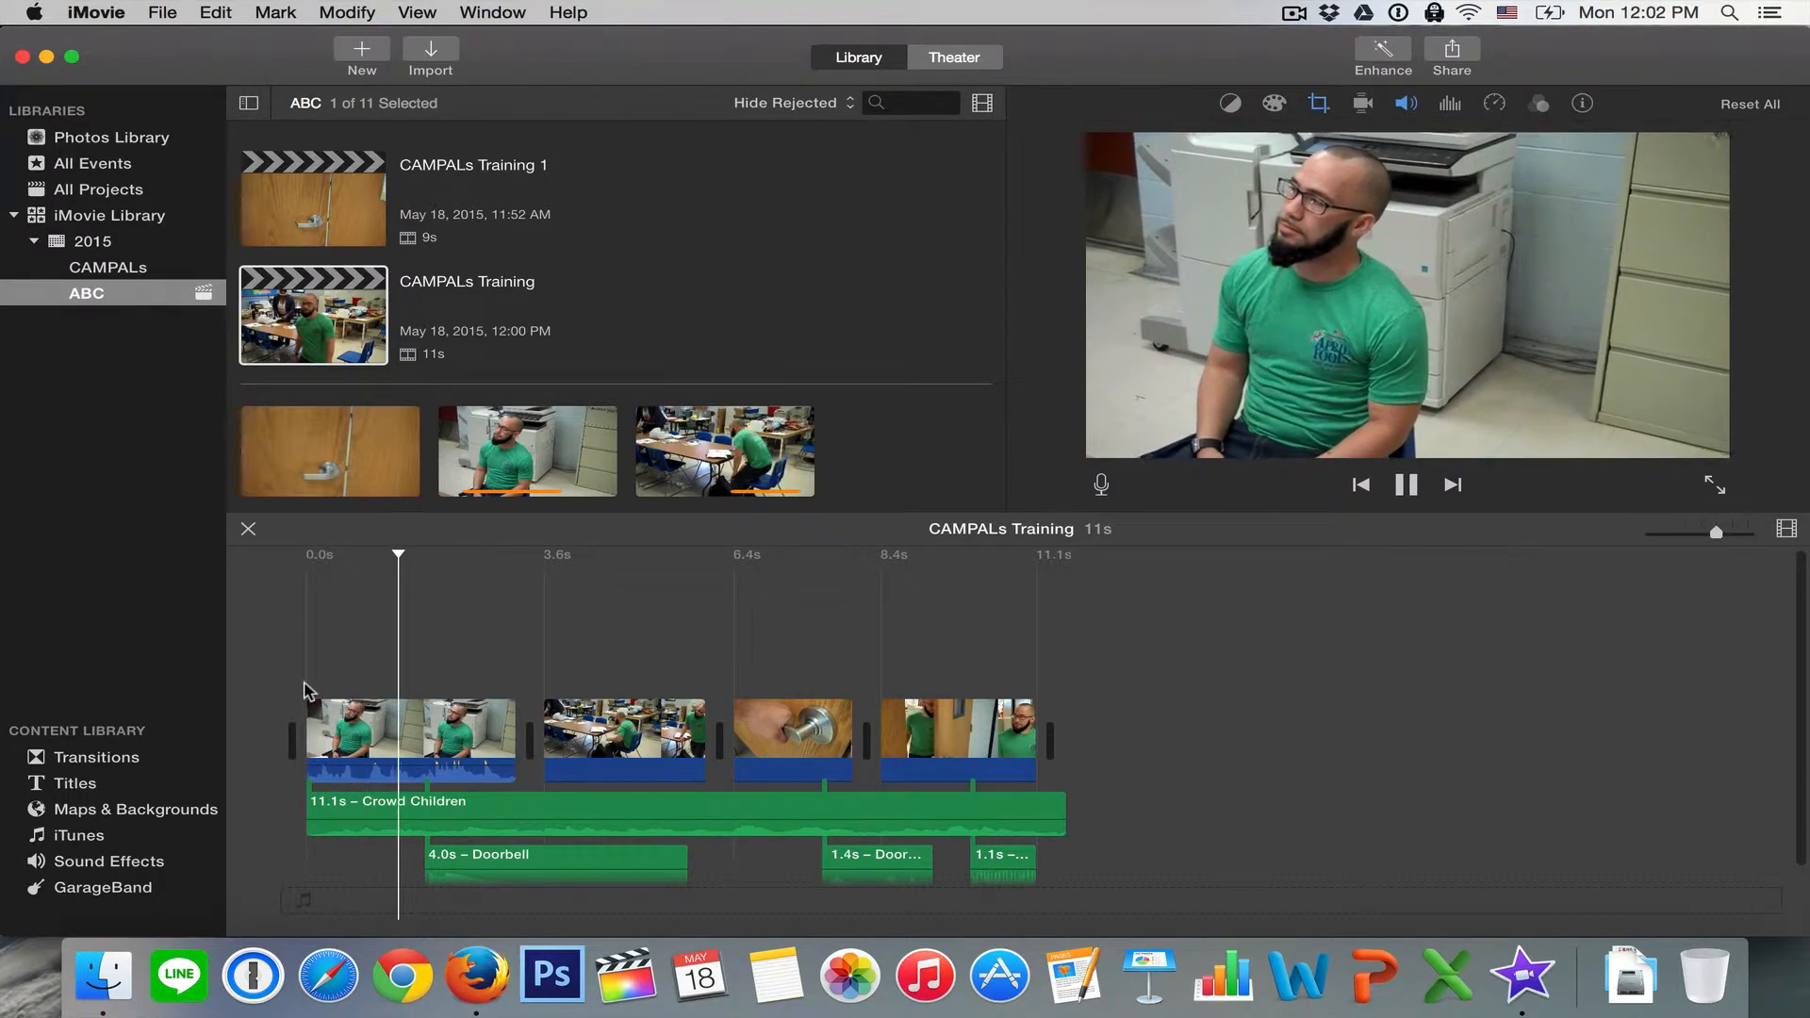
- Set the first clip's volume to 0%, and view its noise reduction and equalizer settings
click(474, 735)
click(1400, 105)
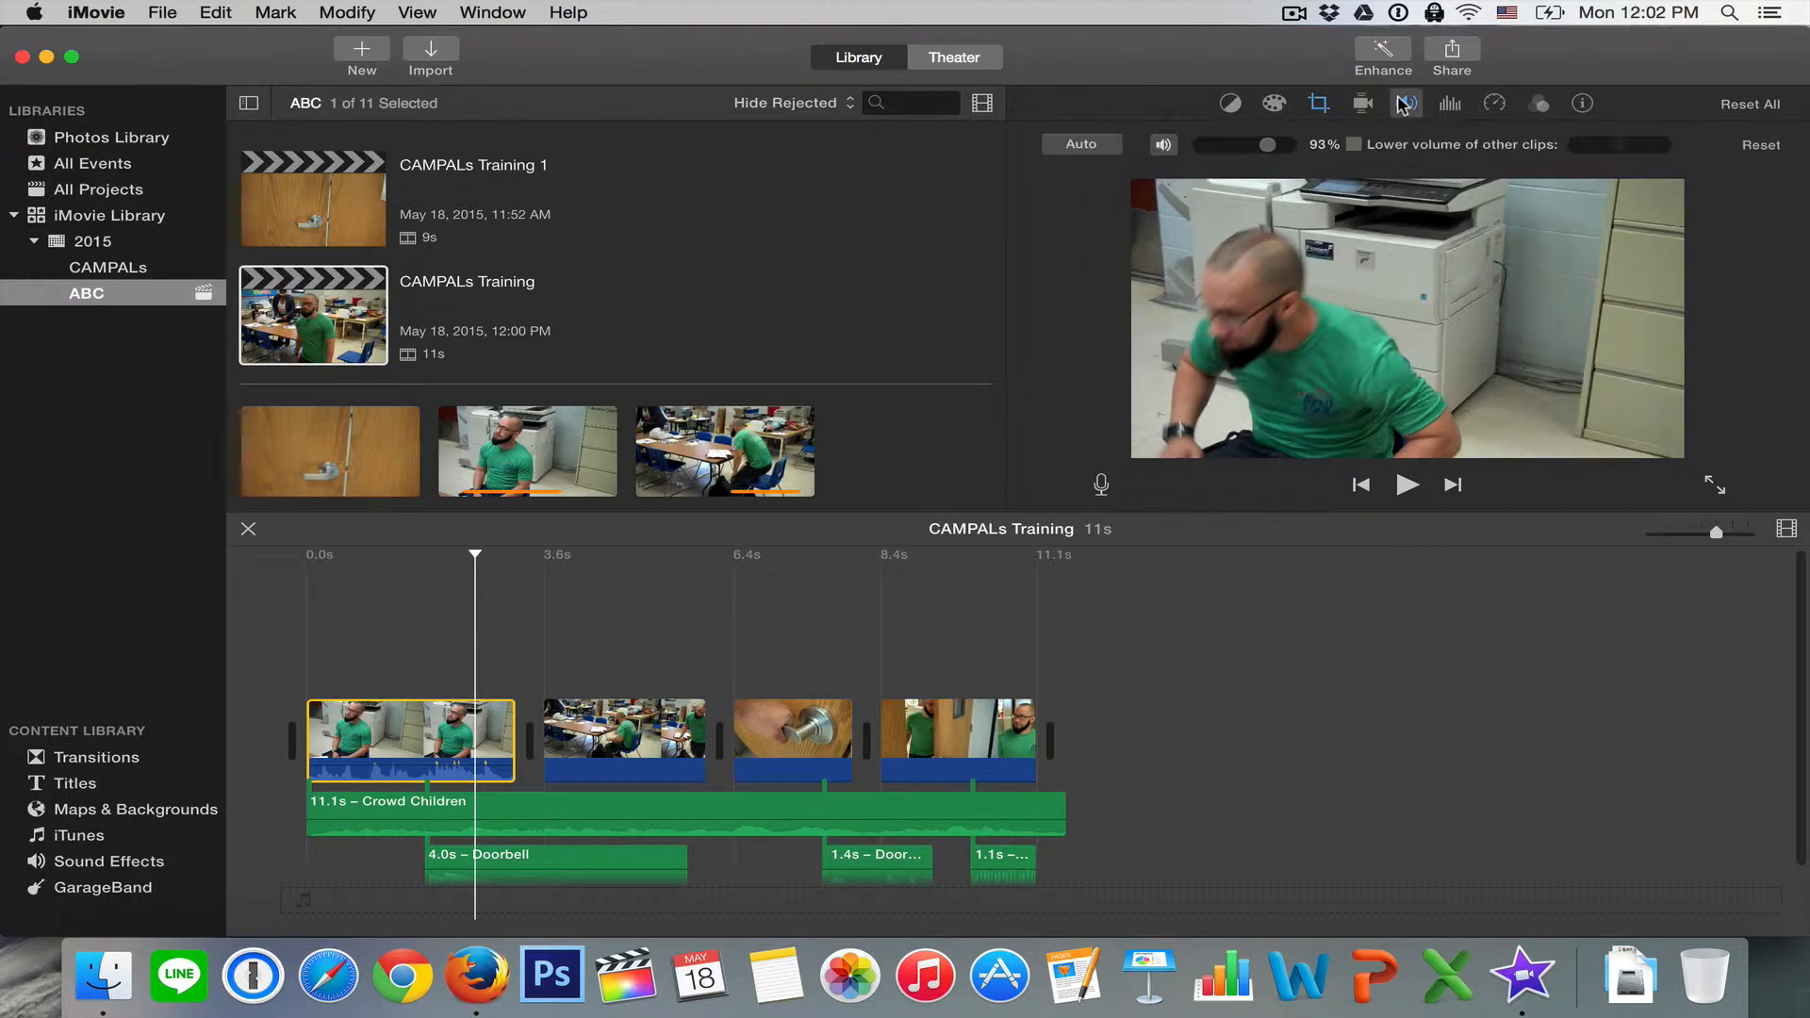
drag(1258, 146, 1166, 148)
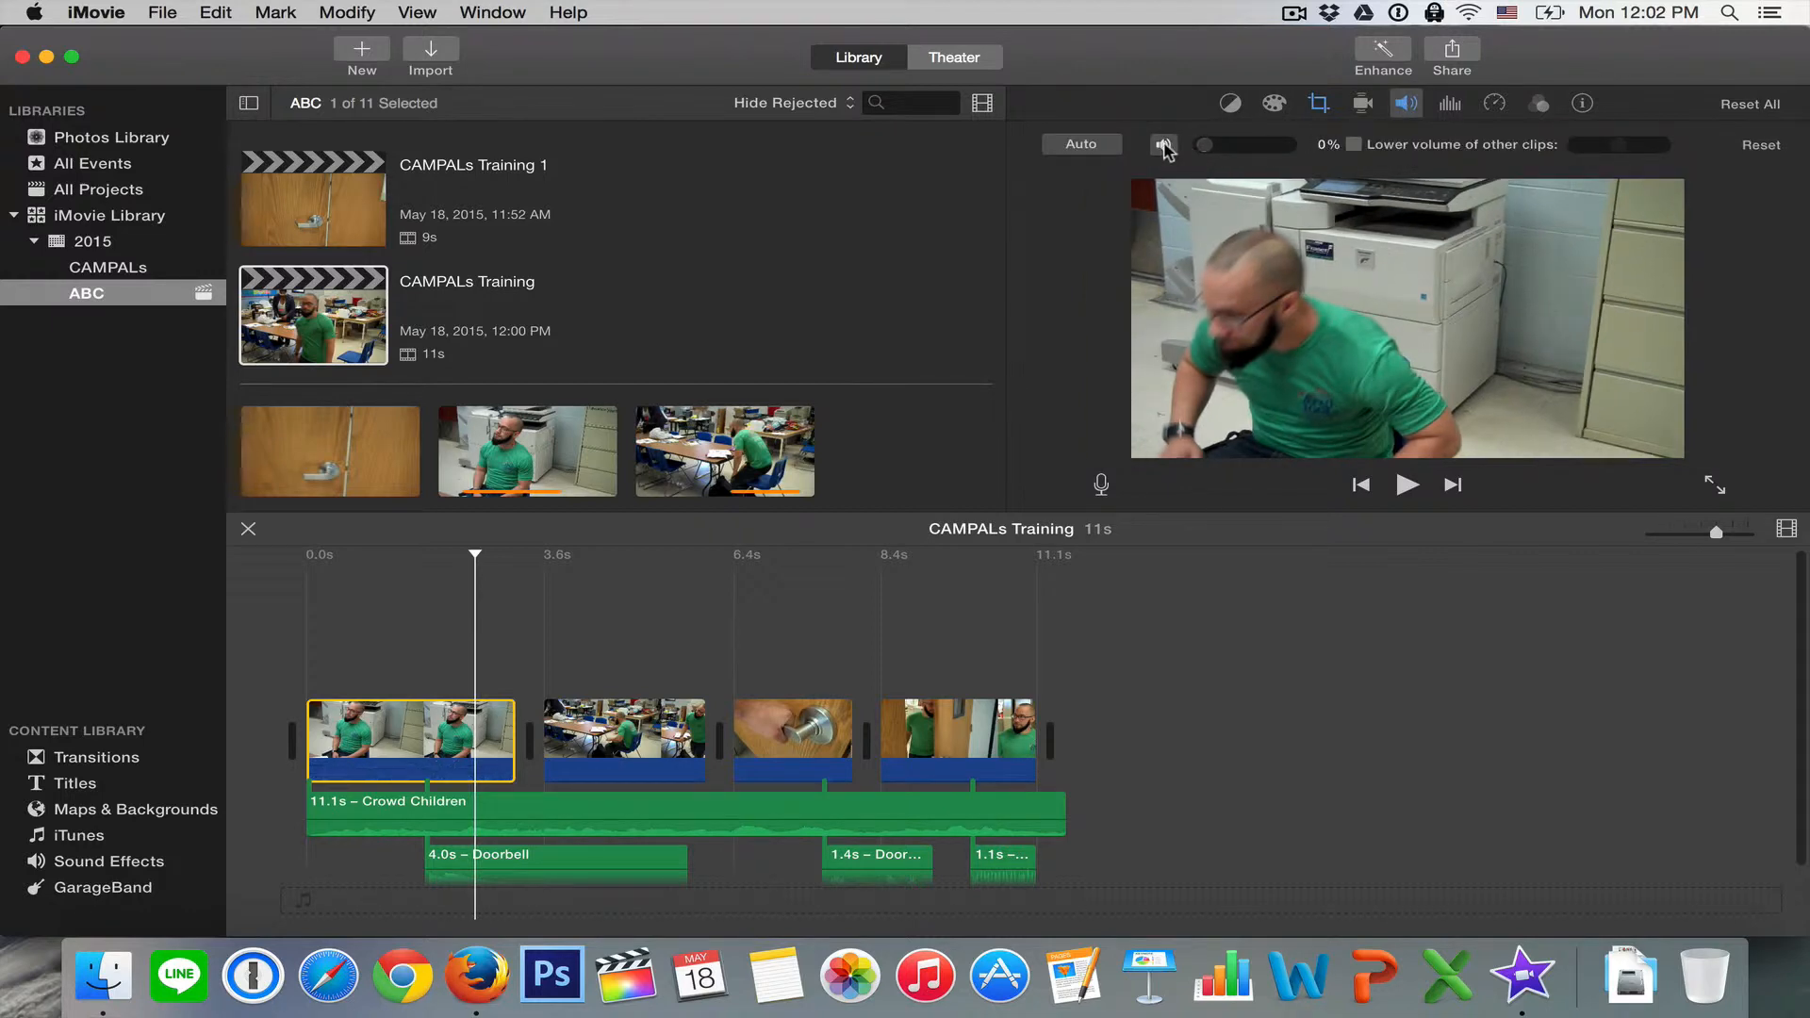
click(1450, 106)
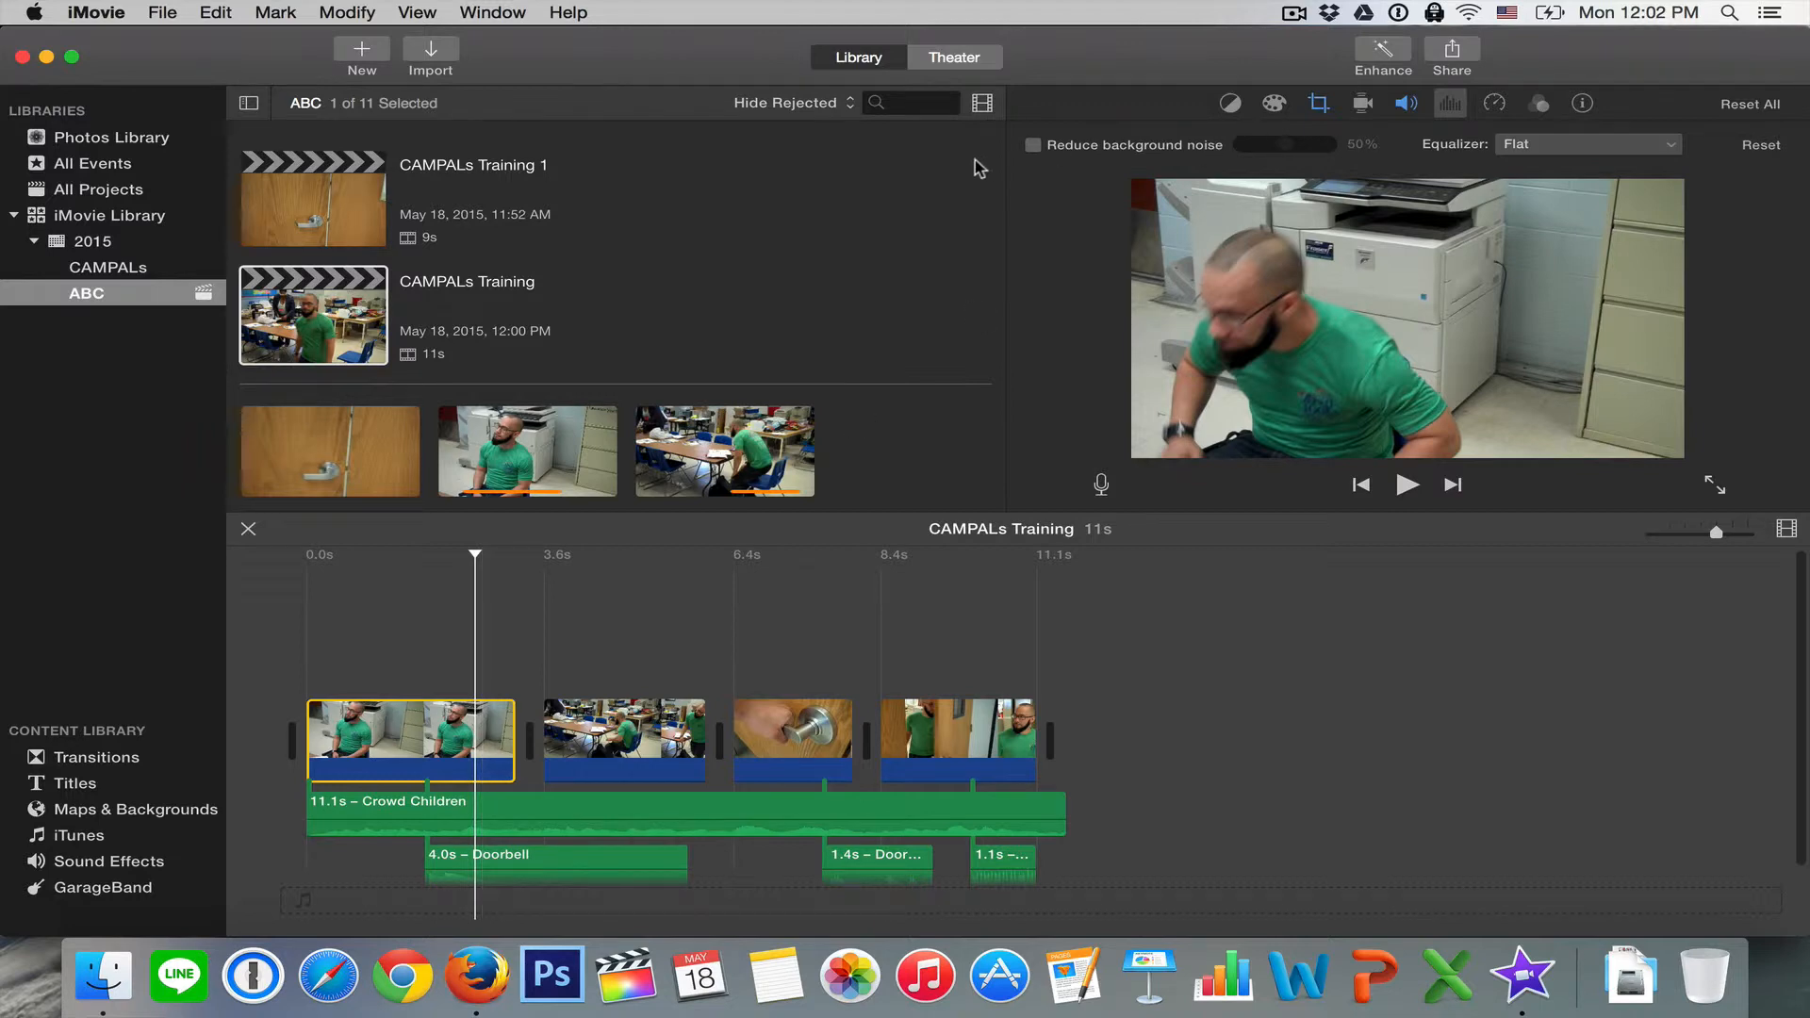
- Try the Fast speed at 2x on the first clip, and play it back from the start
click(1497, 103)
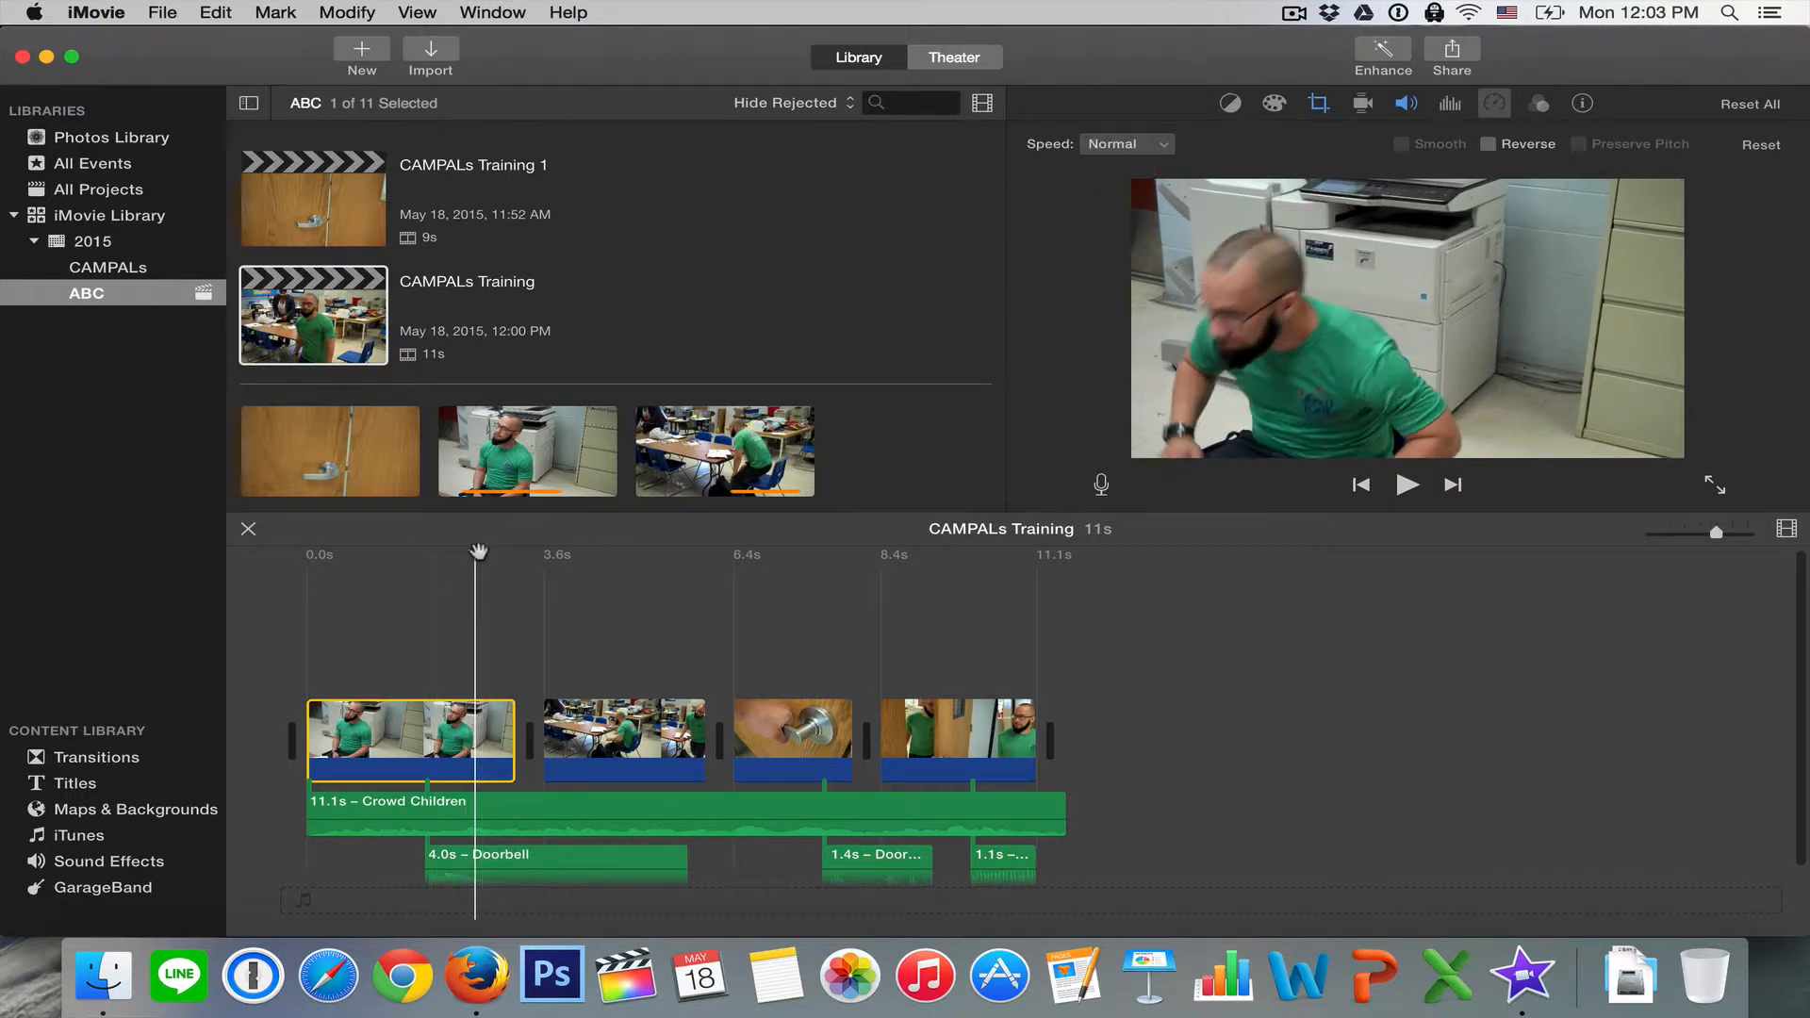
drag(476, 556, 303, 563)
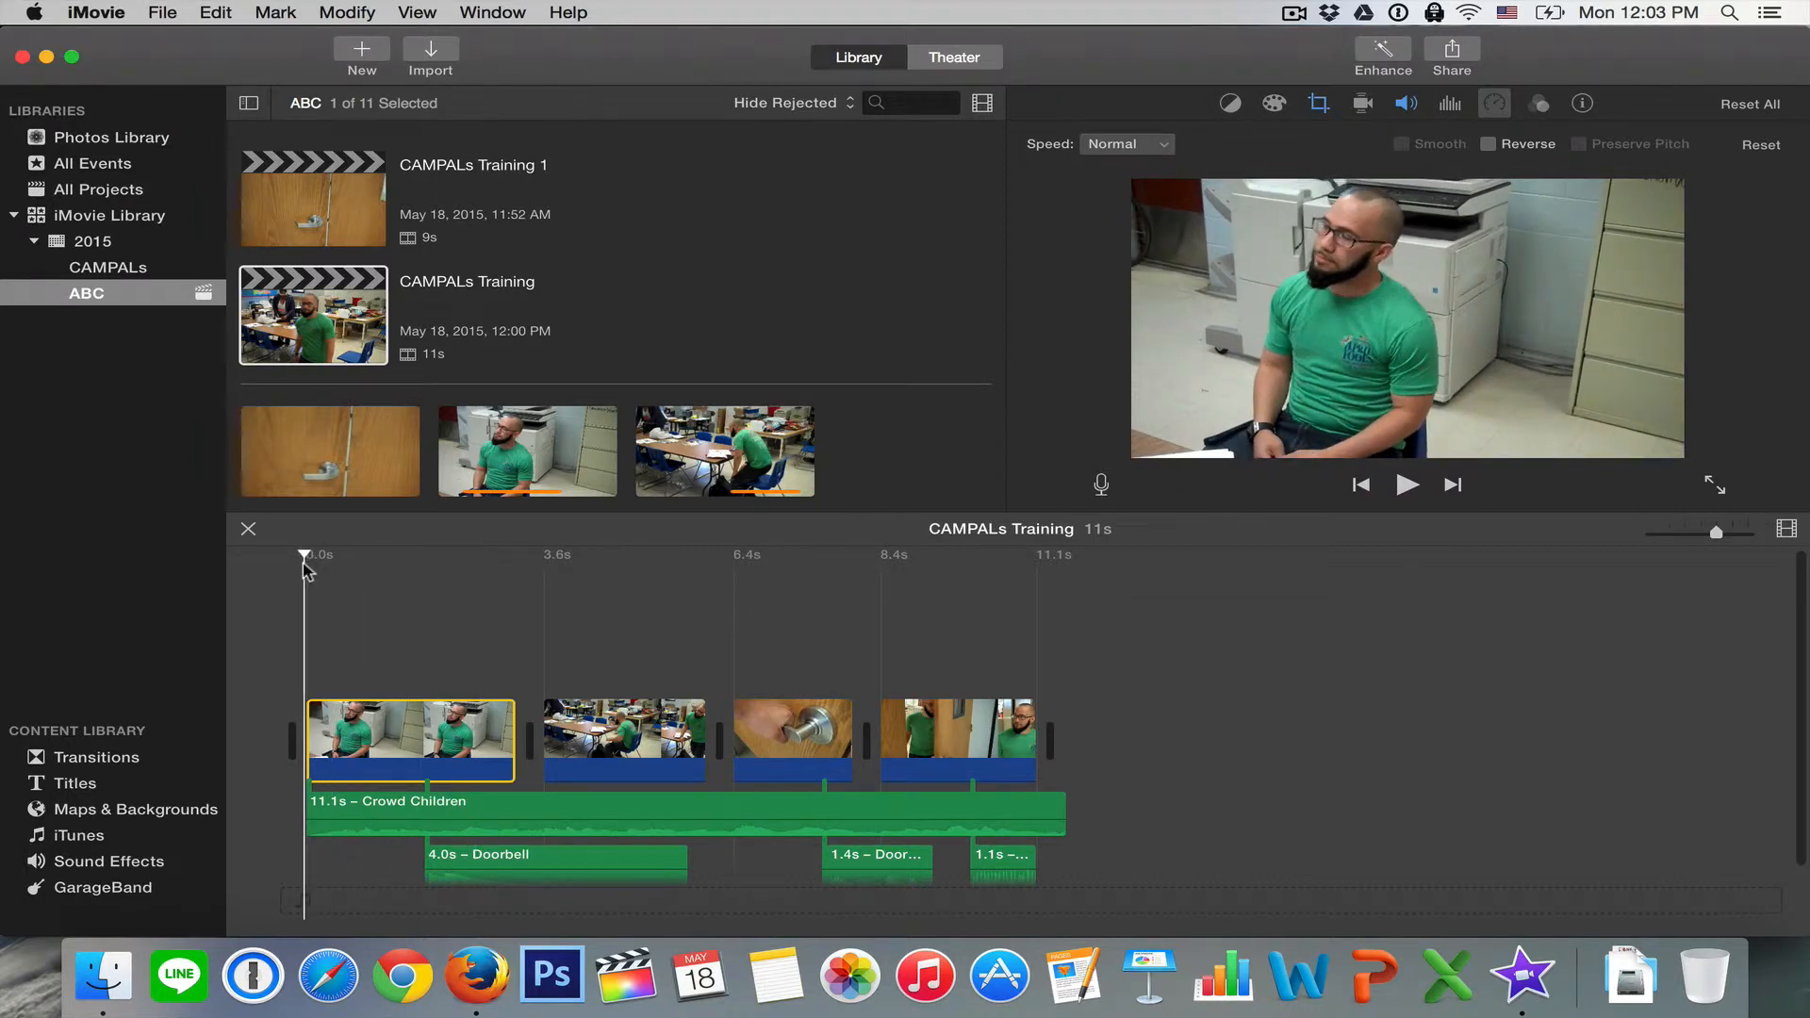
click(346, 732)
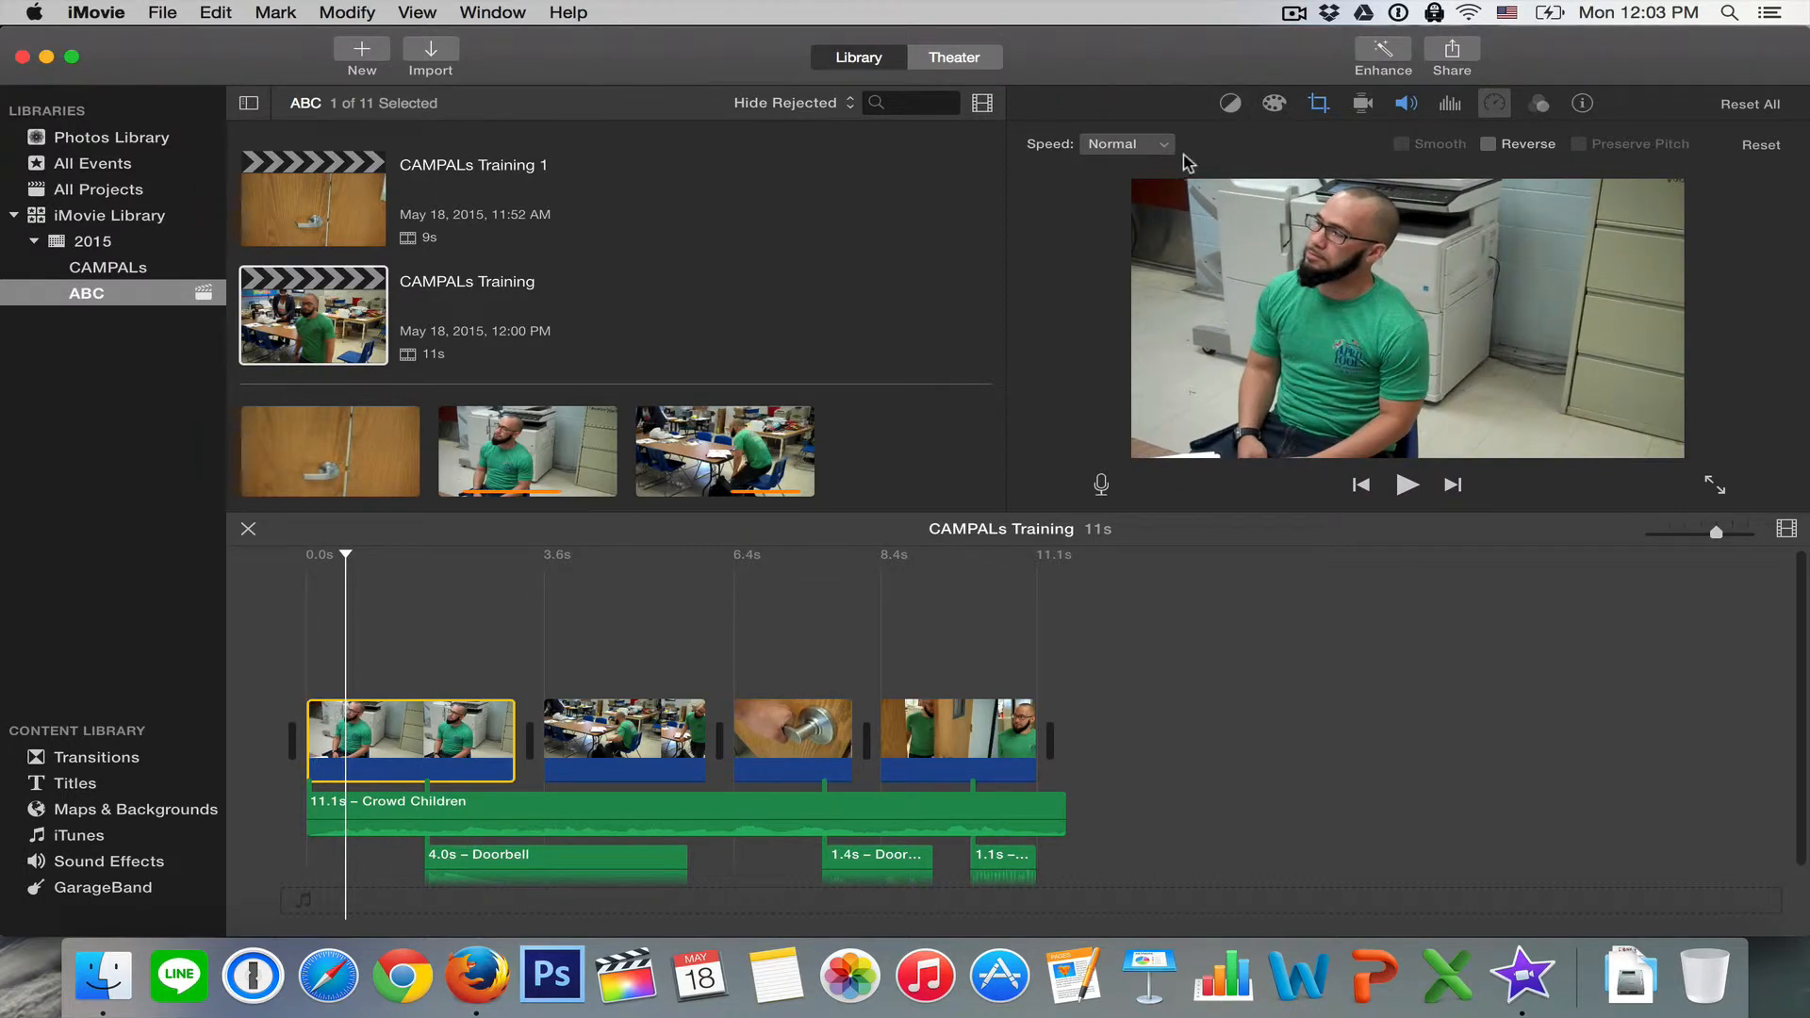
click(1162, 144)
click(1143, 215)
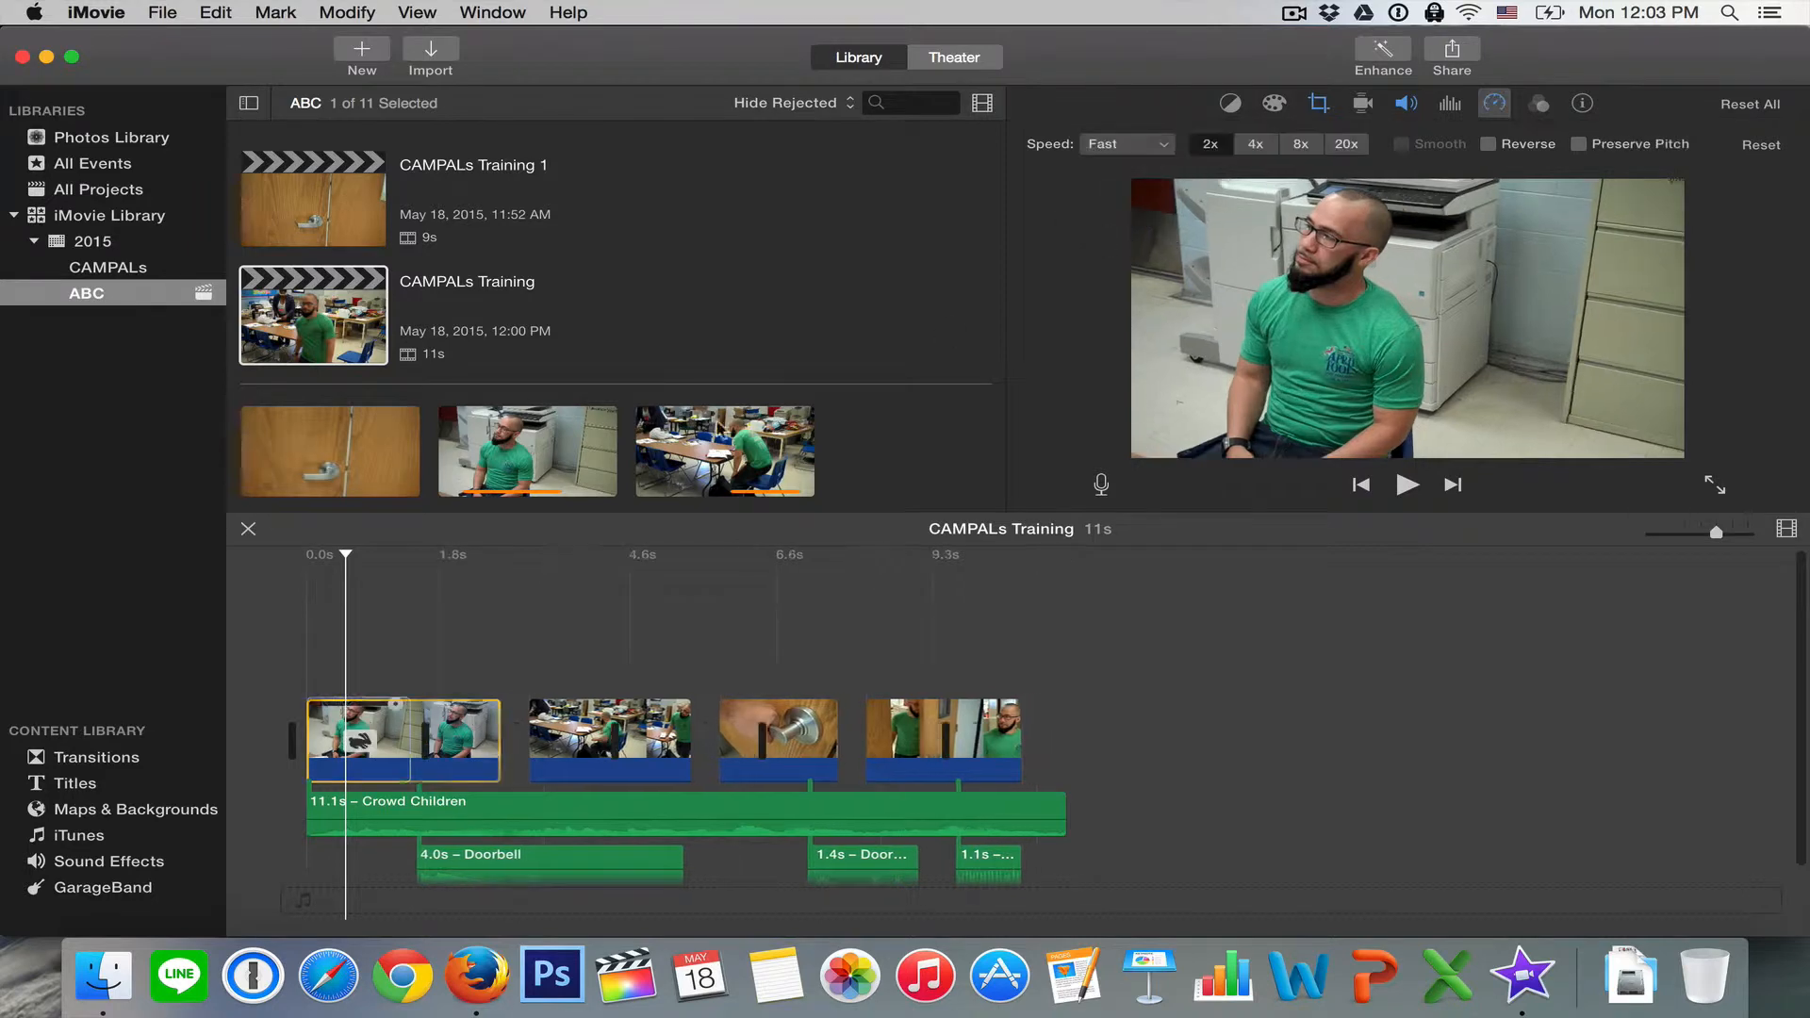
click(276, 566)
key(space)
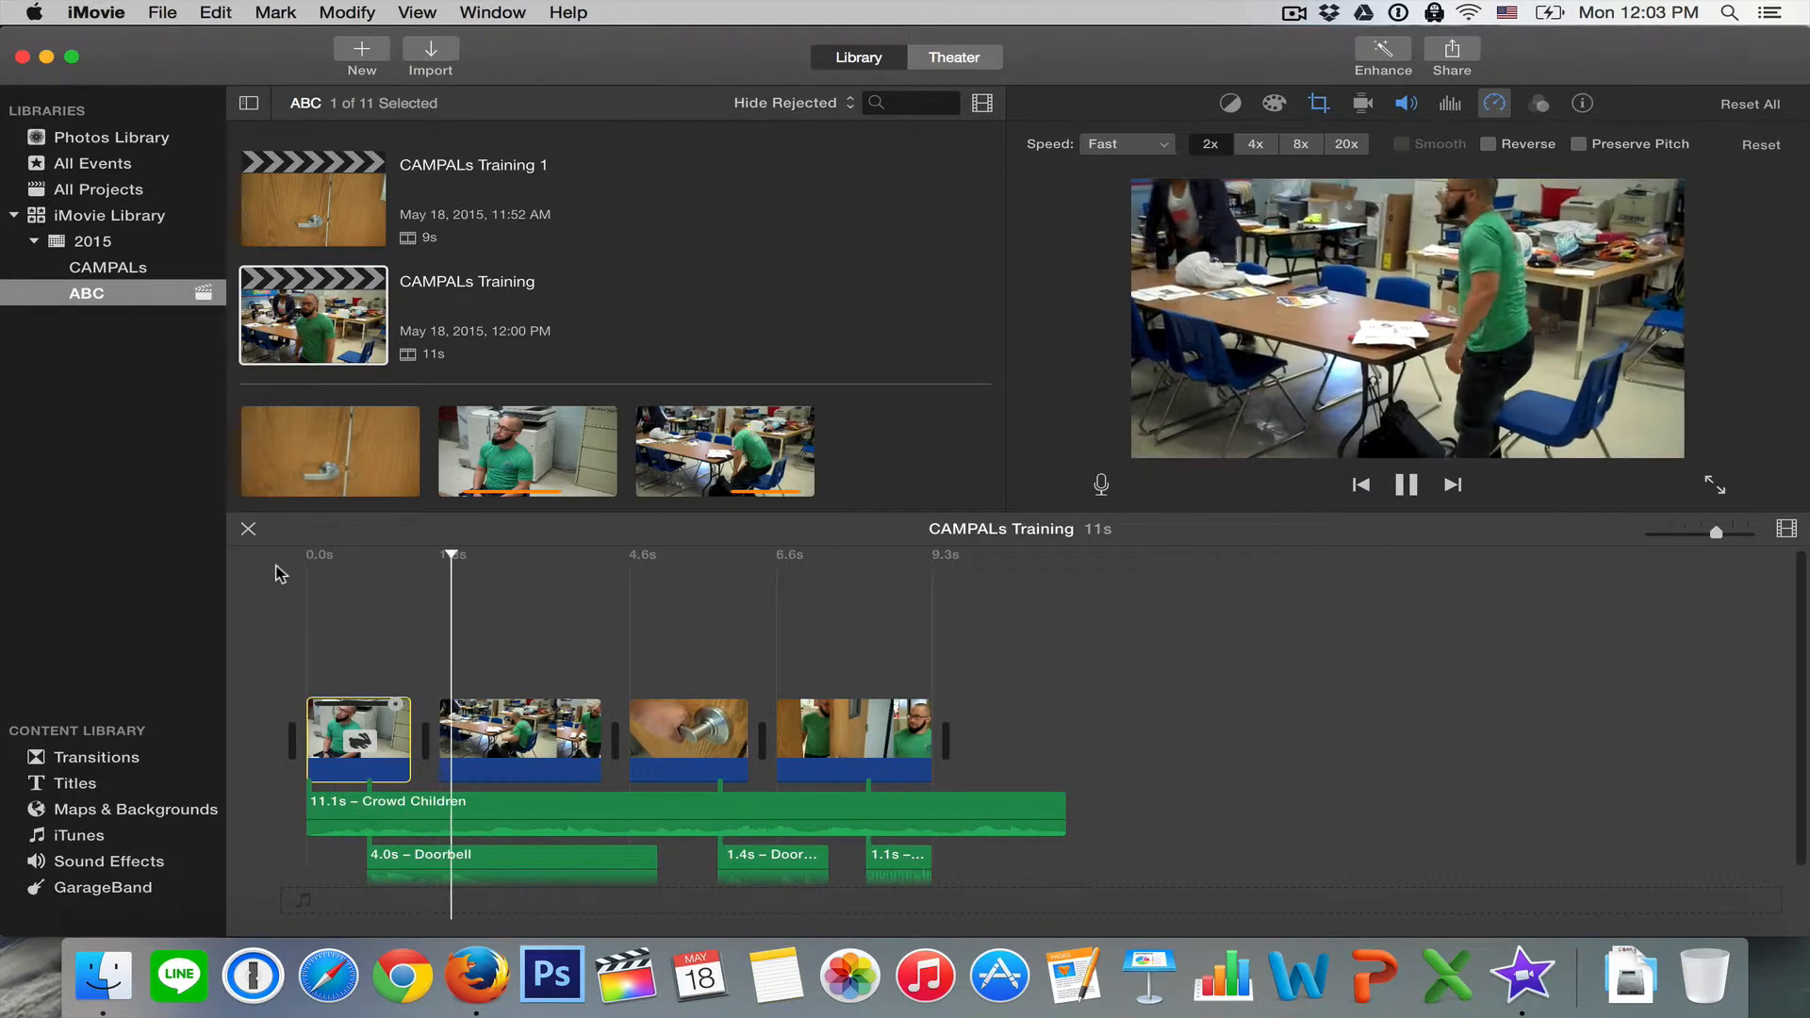
click(482, 554)
click(268, 563)
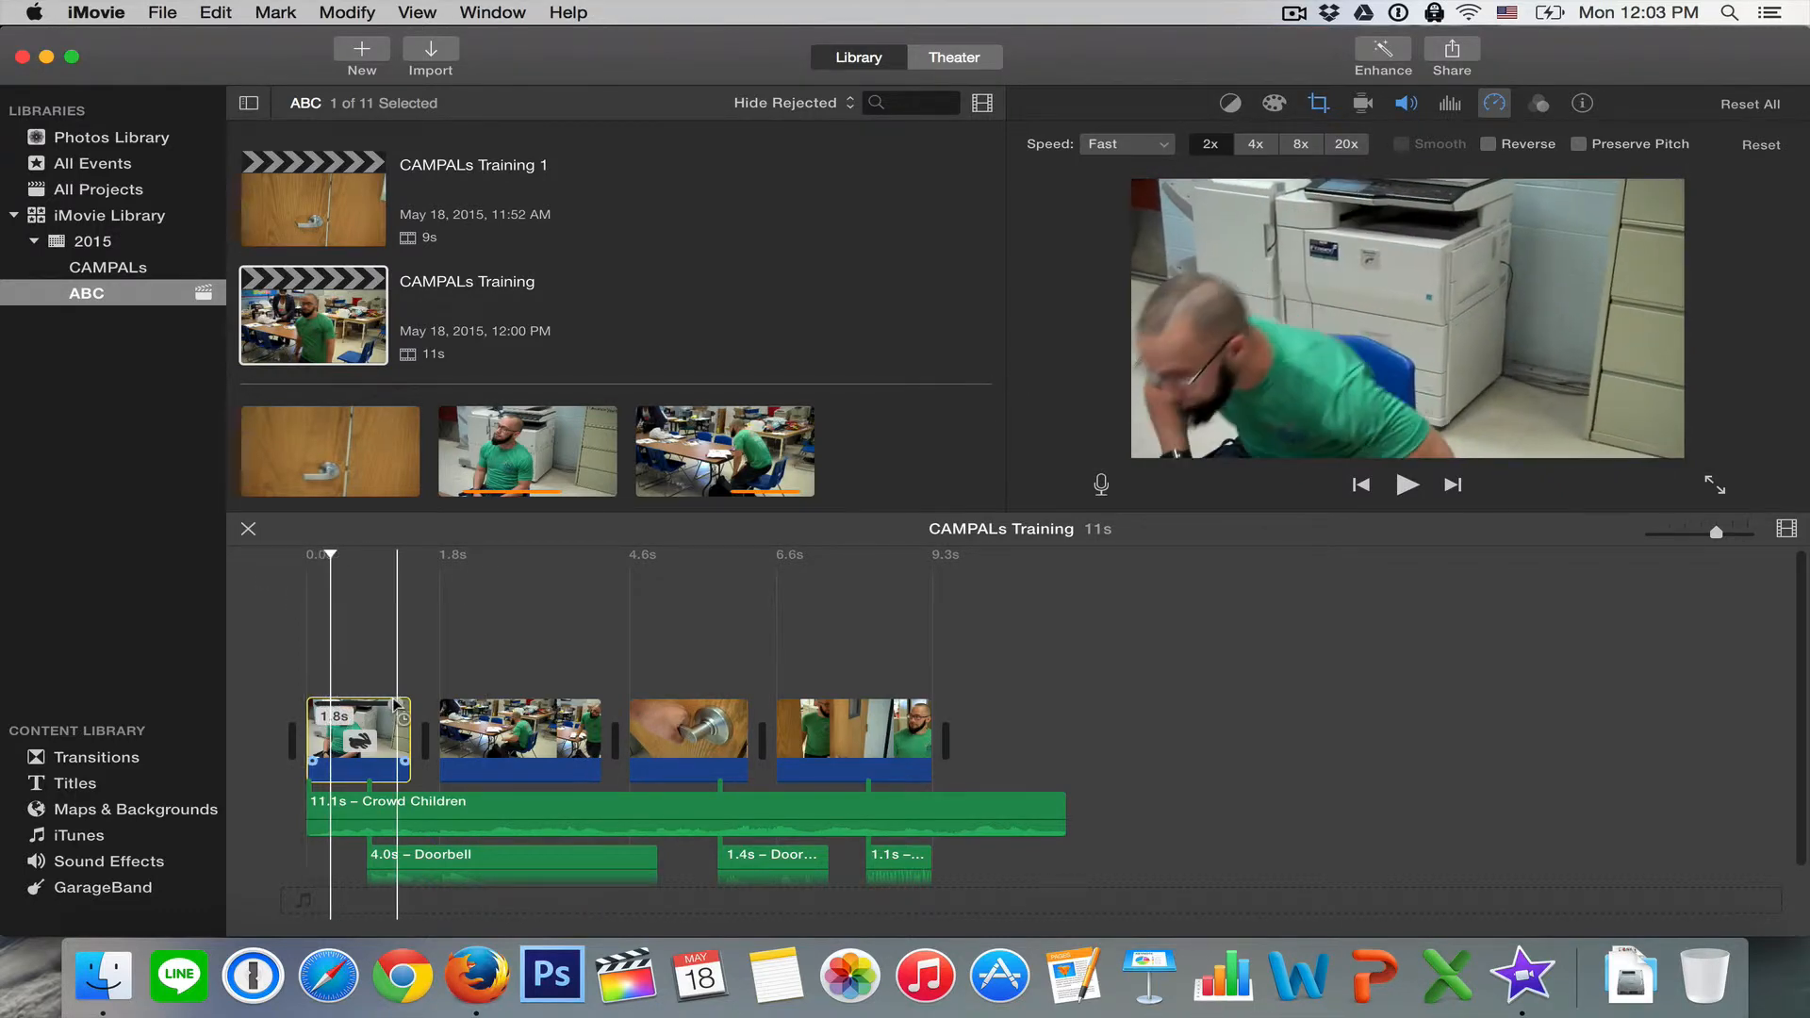
- Stretch the first clip in the timeline to slow it to 45% speed, and play it back
drag(397, 703, 838, 698)
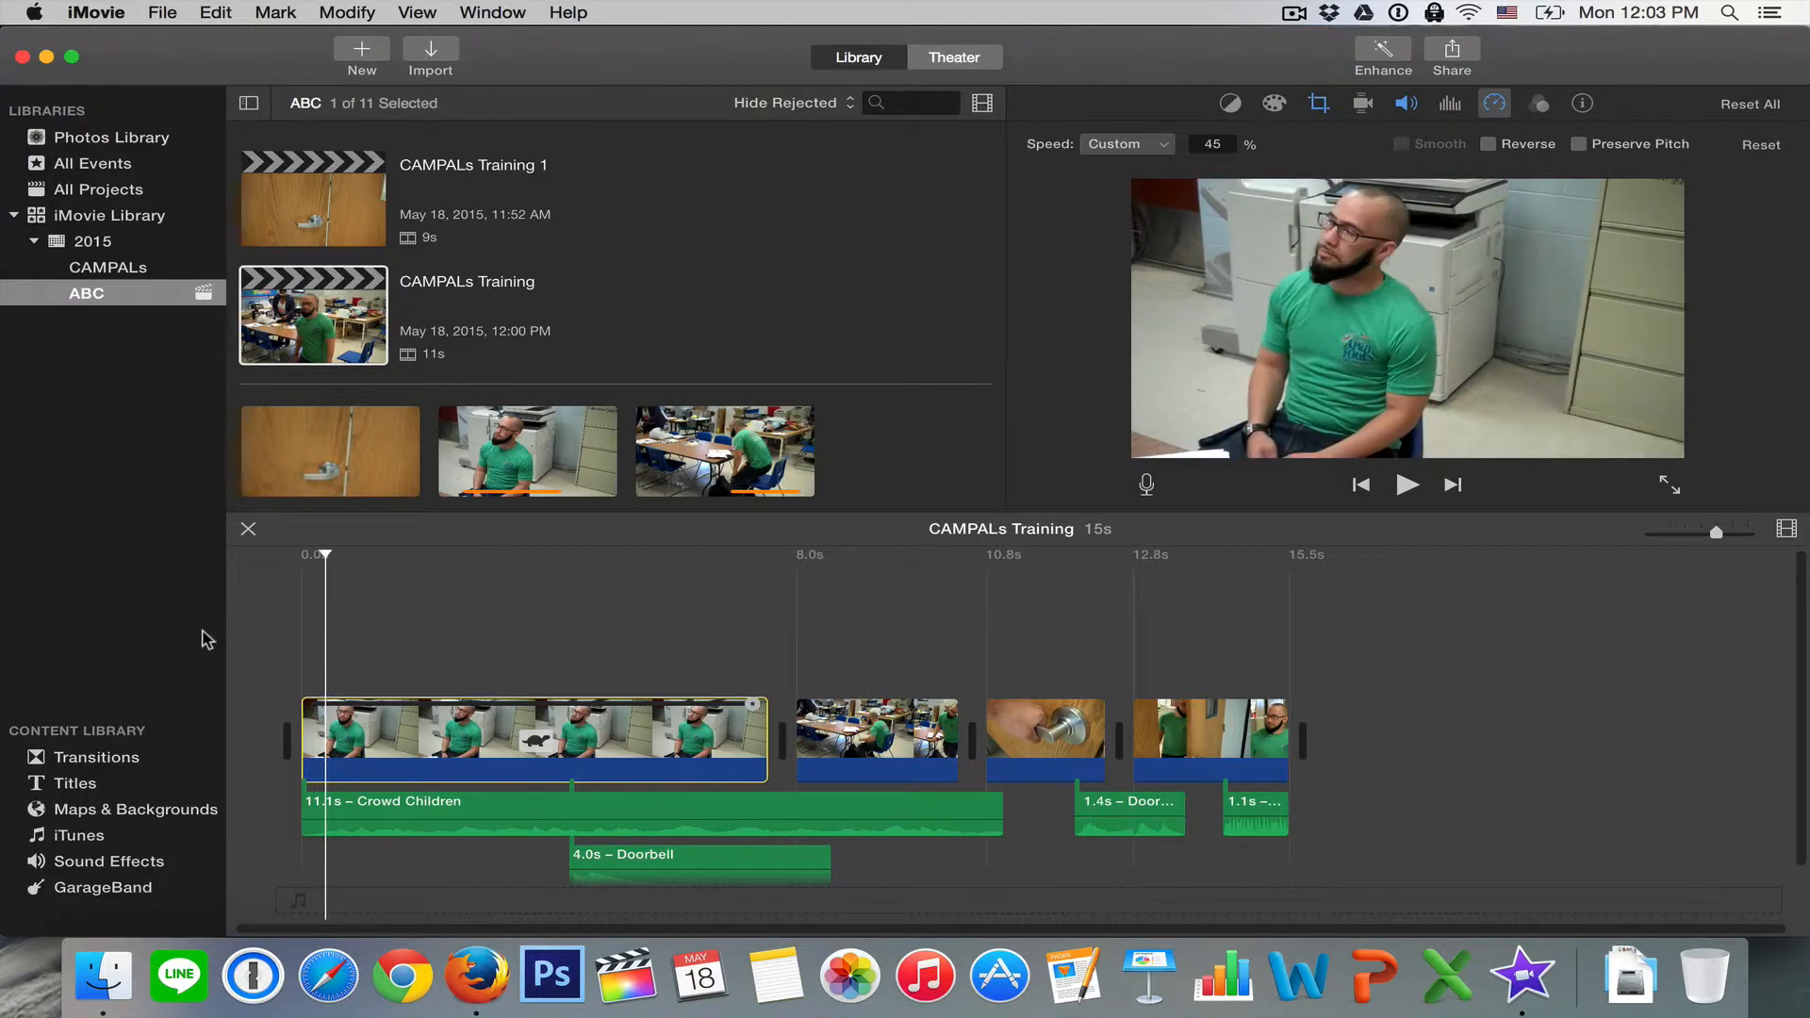
key(space)
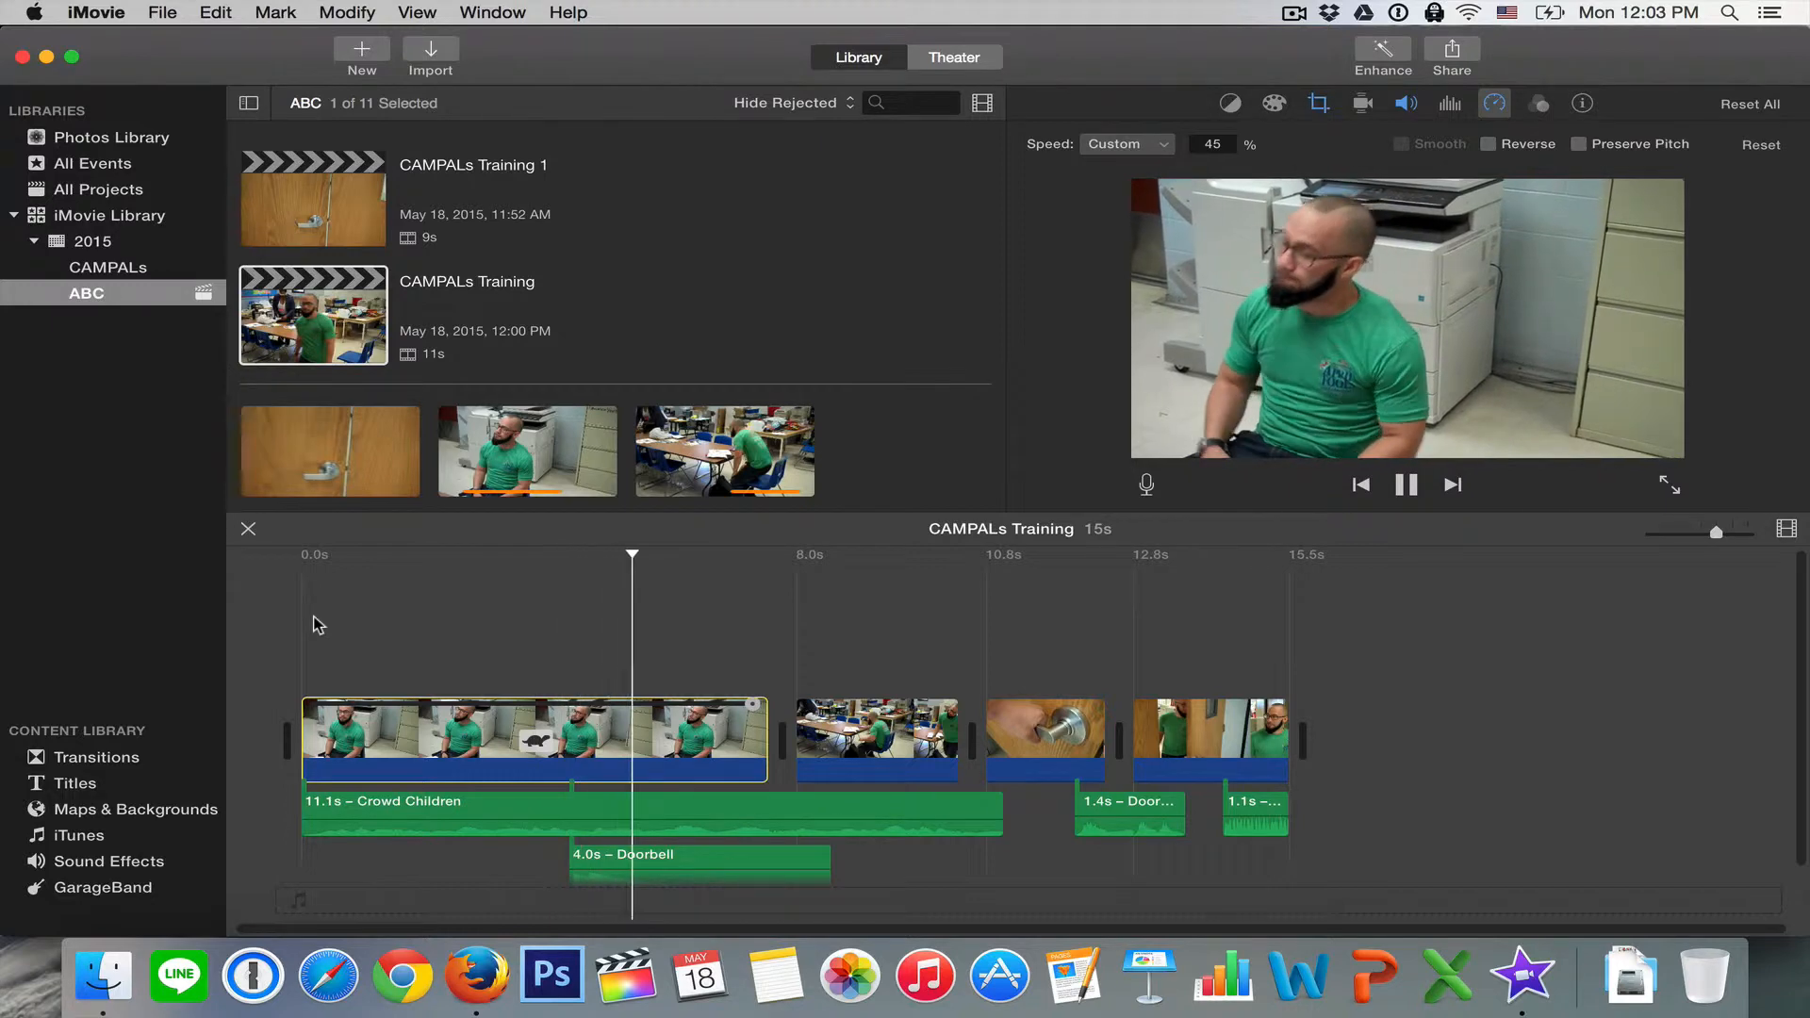
key(space)
- Shorten the first clip in the timeline to speed it up to 206%, and replay it from near the start
drag(752, 704, 396, 733)
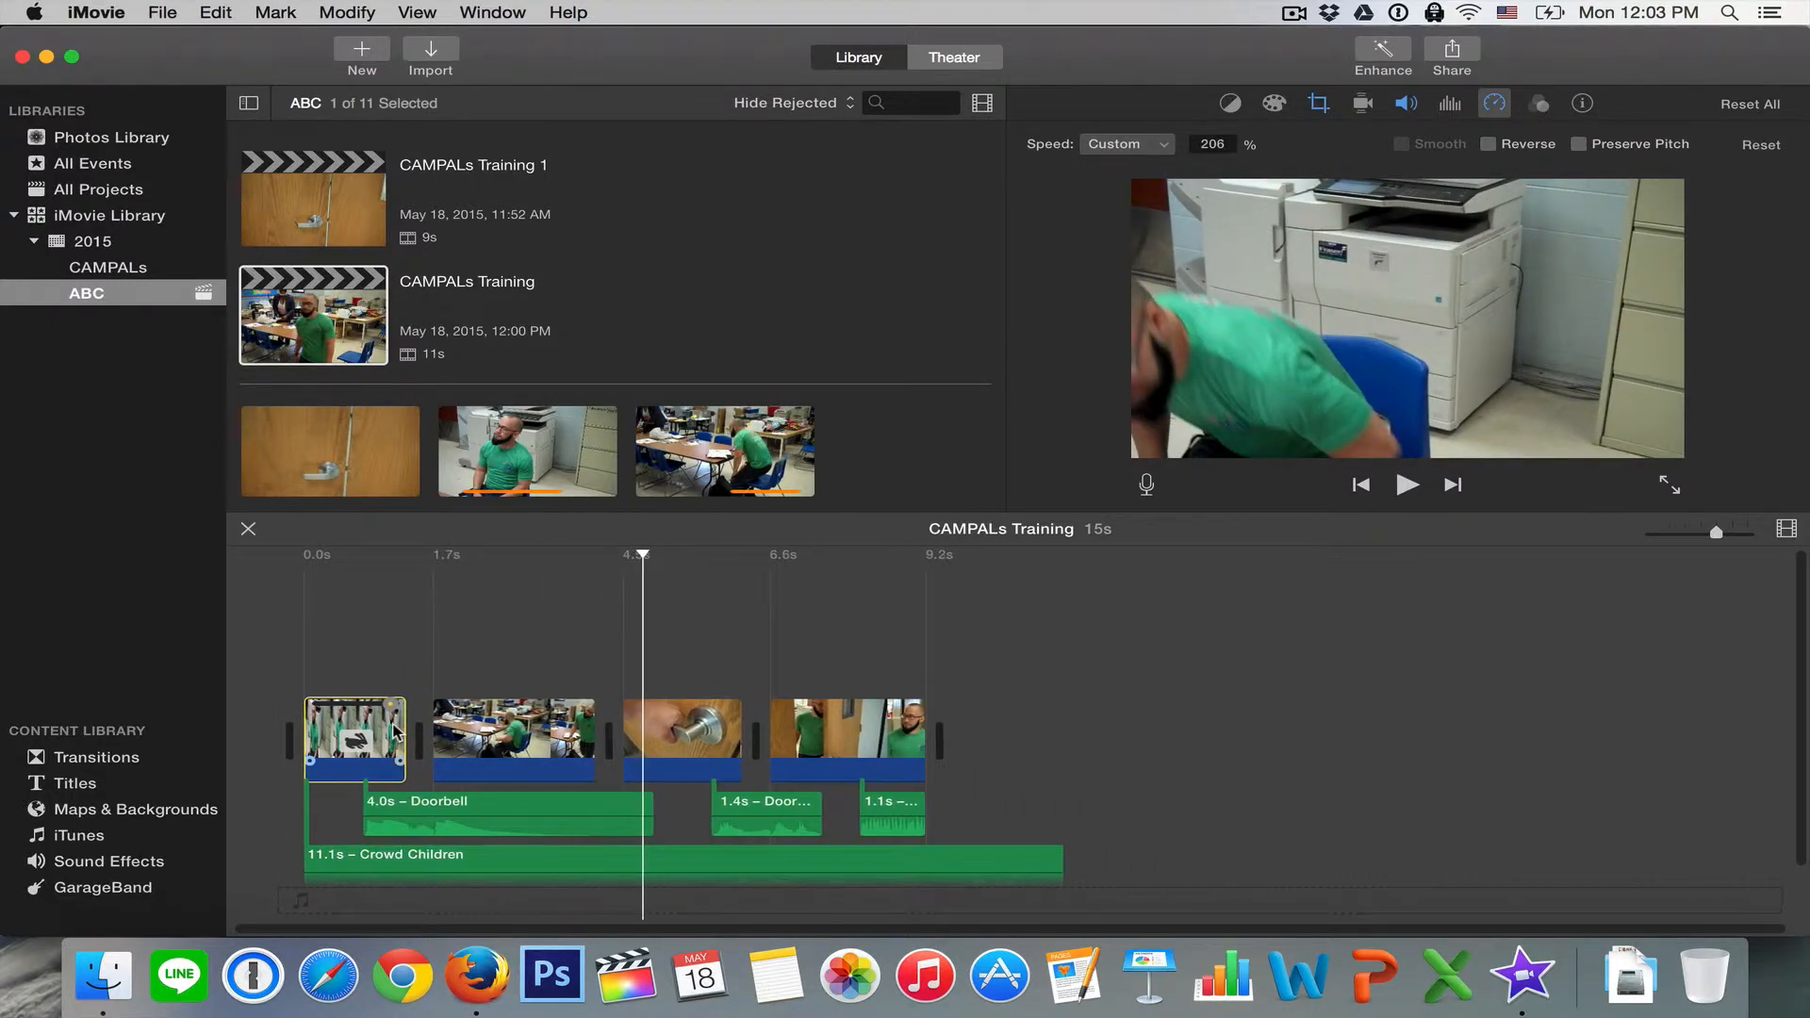
click(315, 558)
key(space)
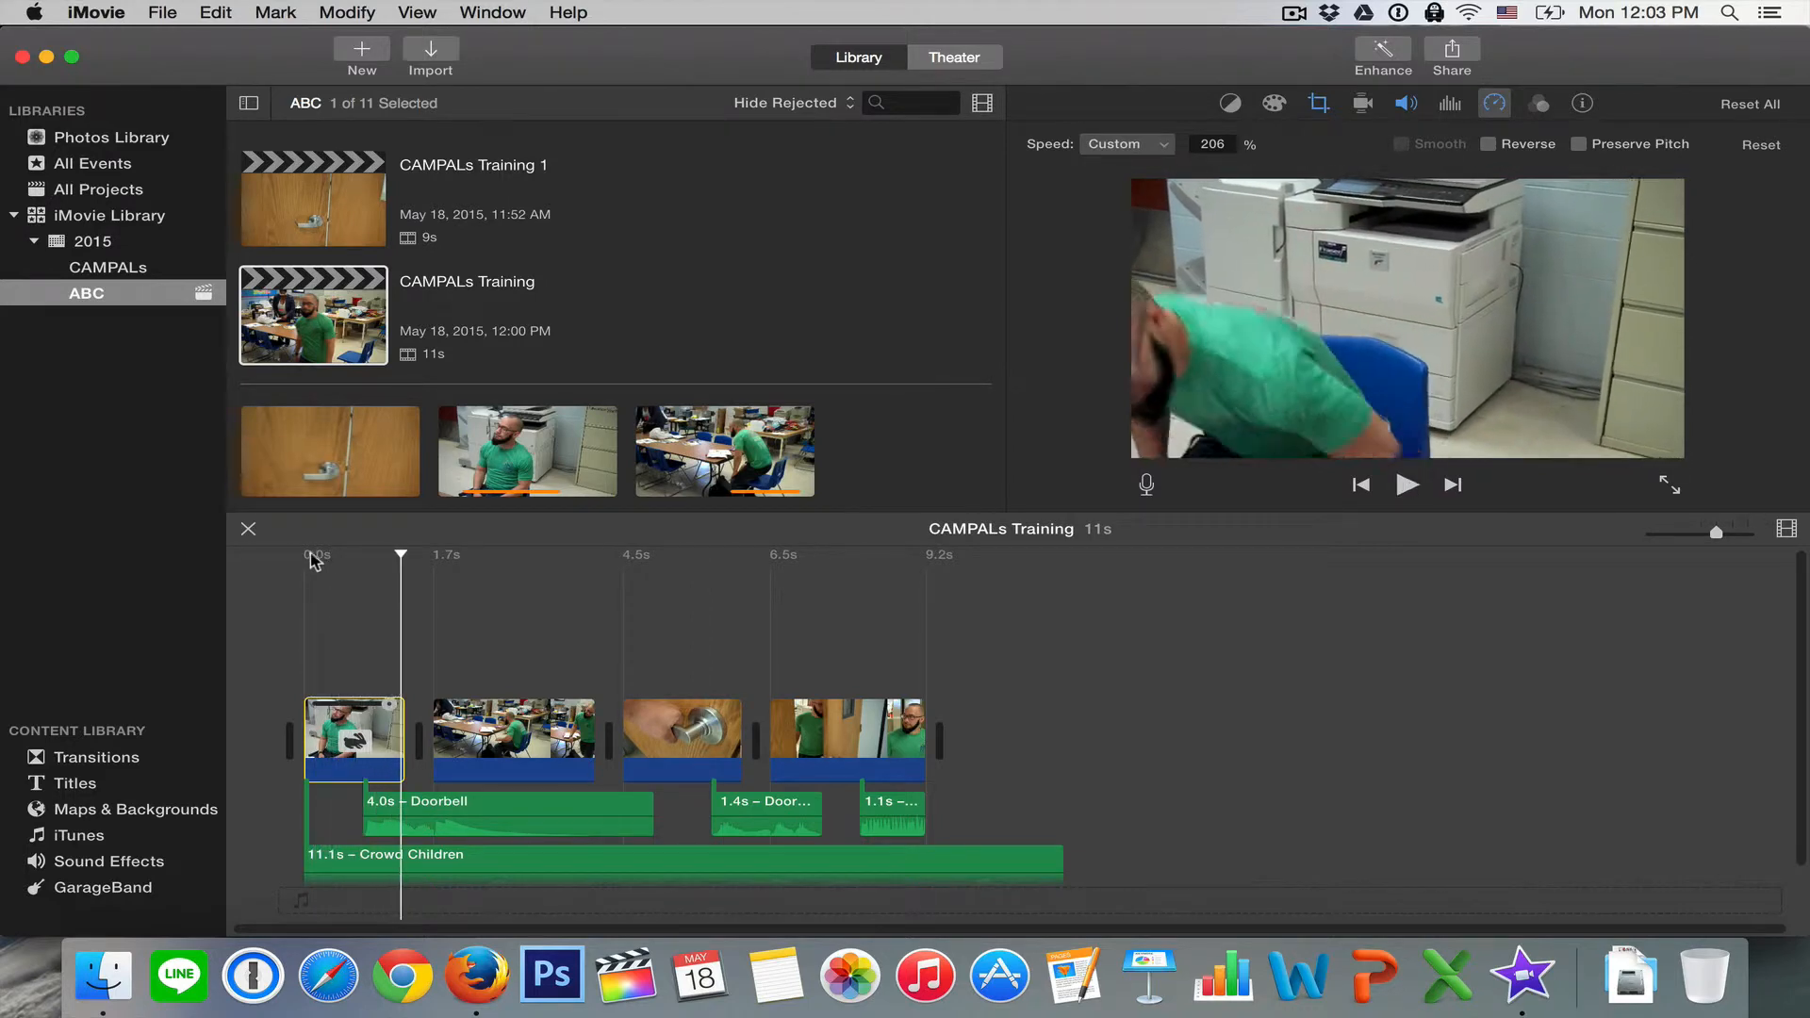
key(space)
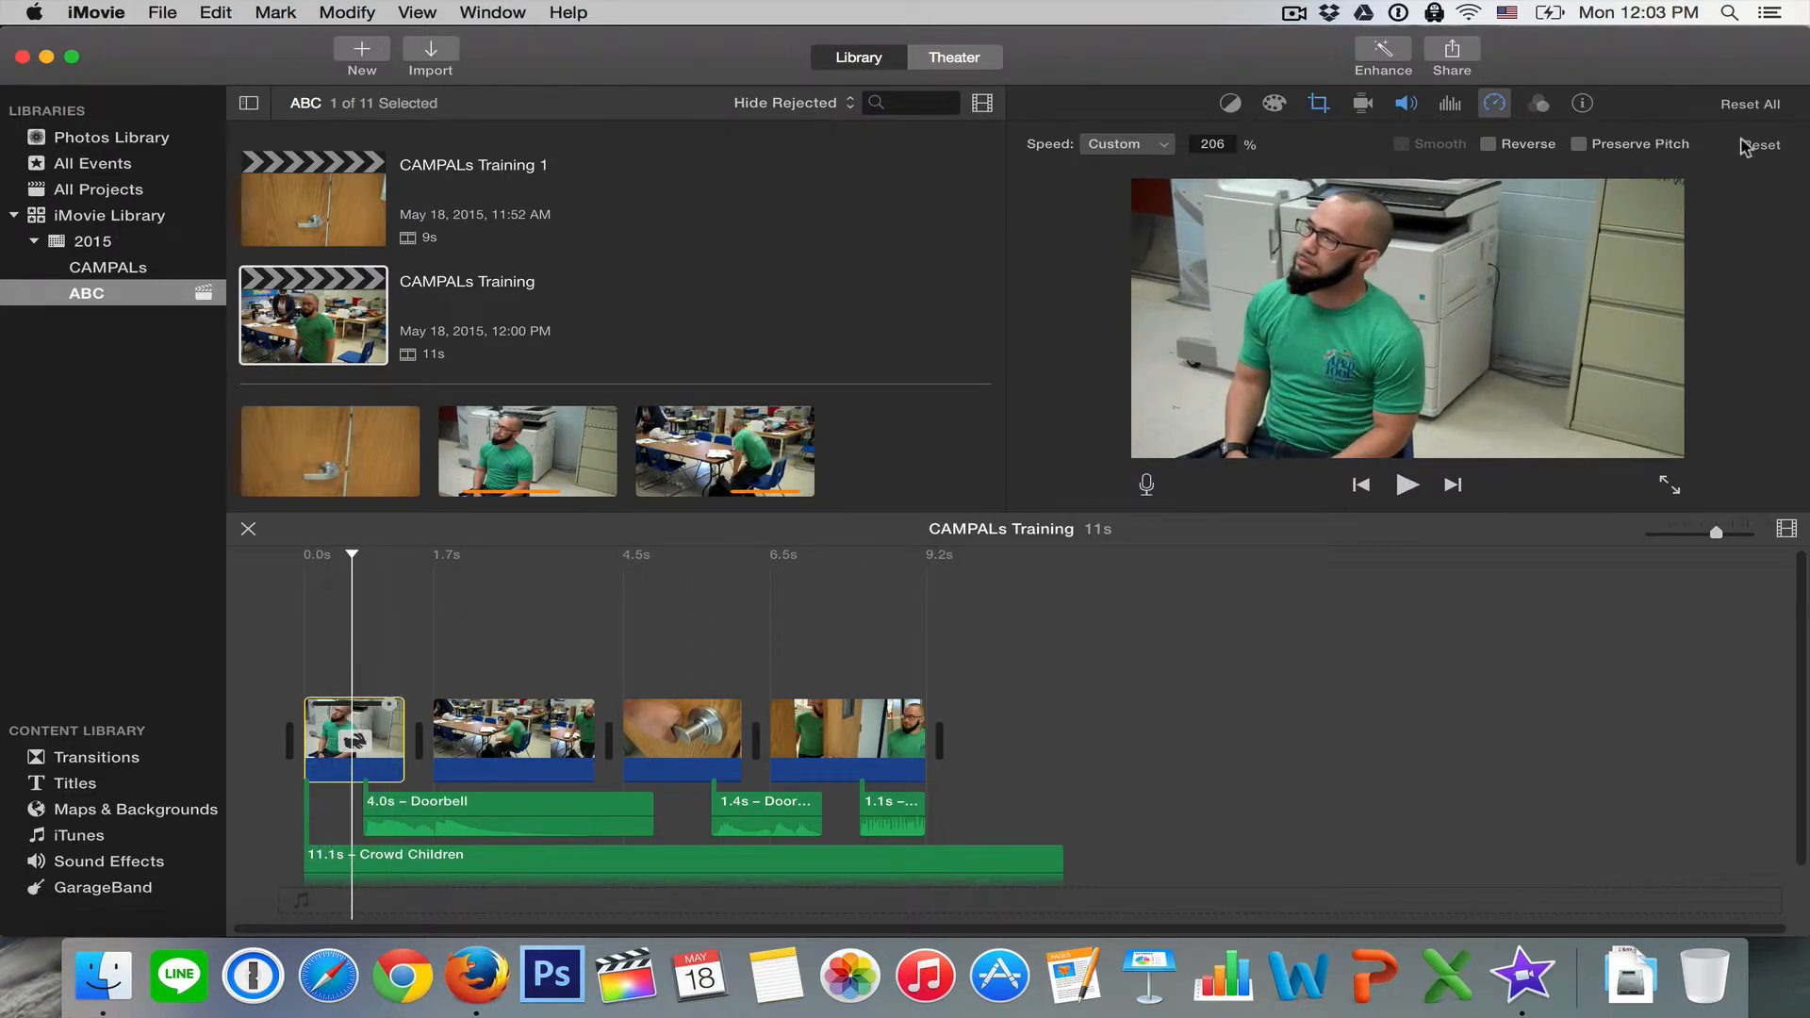
- Reset the first clip's speed adjustment and set its speed to Normal
click(1759, 145)
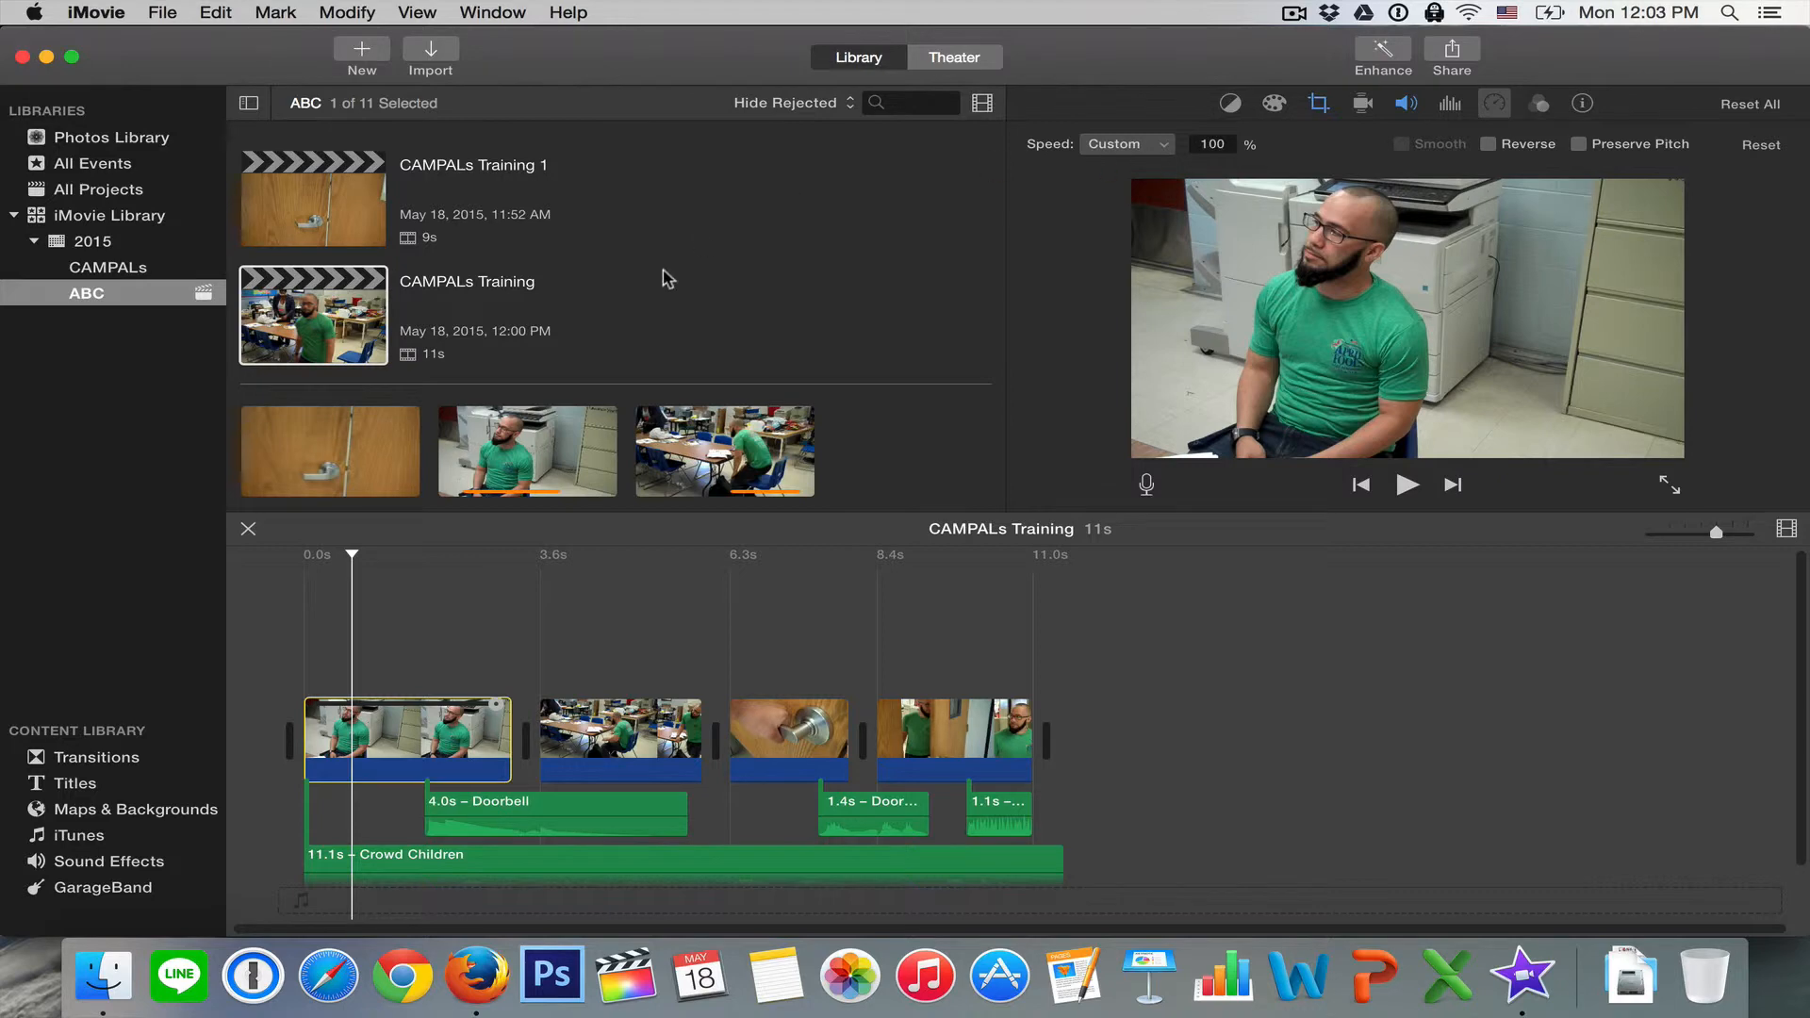
click(1106, 151)
click(1151, 168)
click(1141, 156)
click(1132, 223)
click(1207, 143)
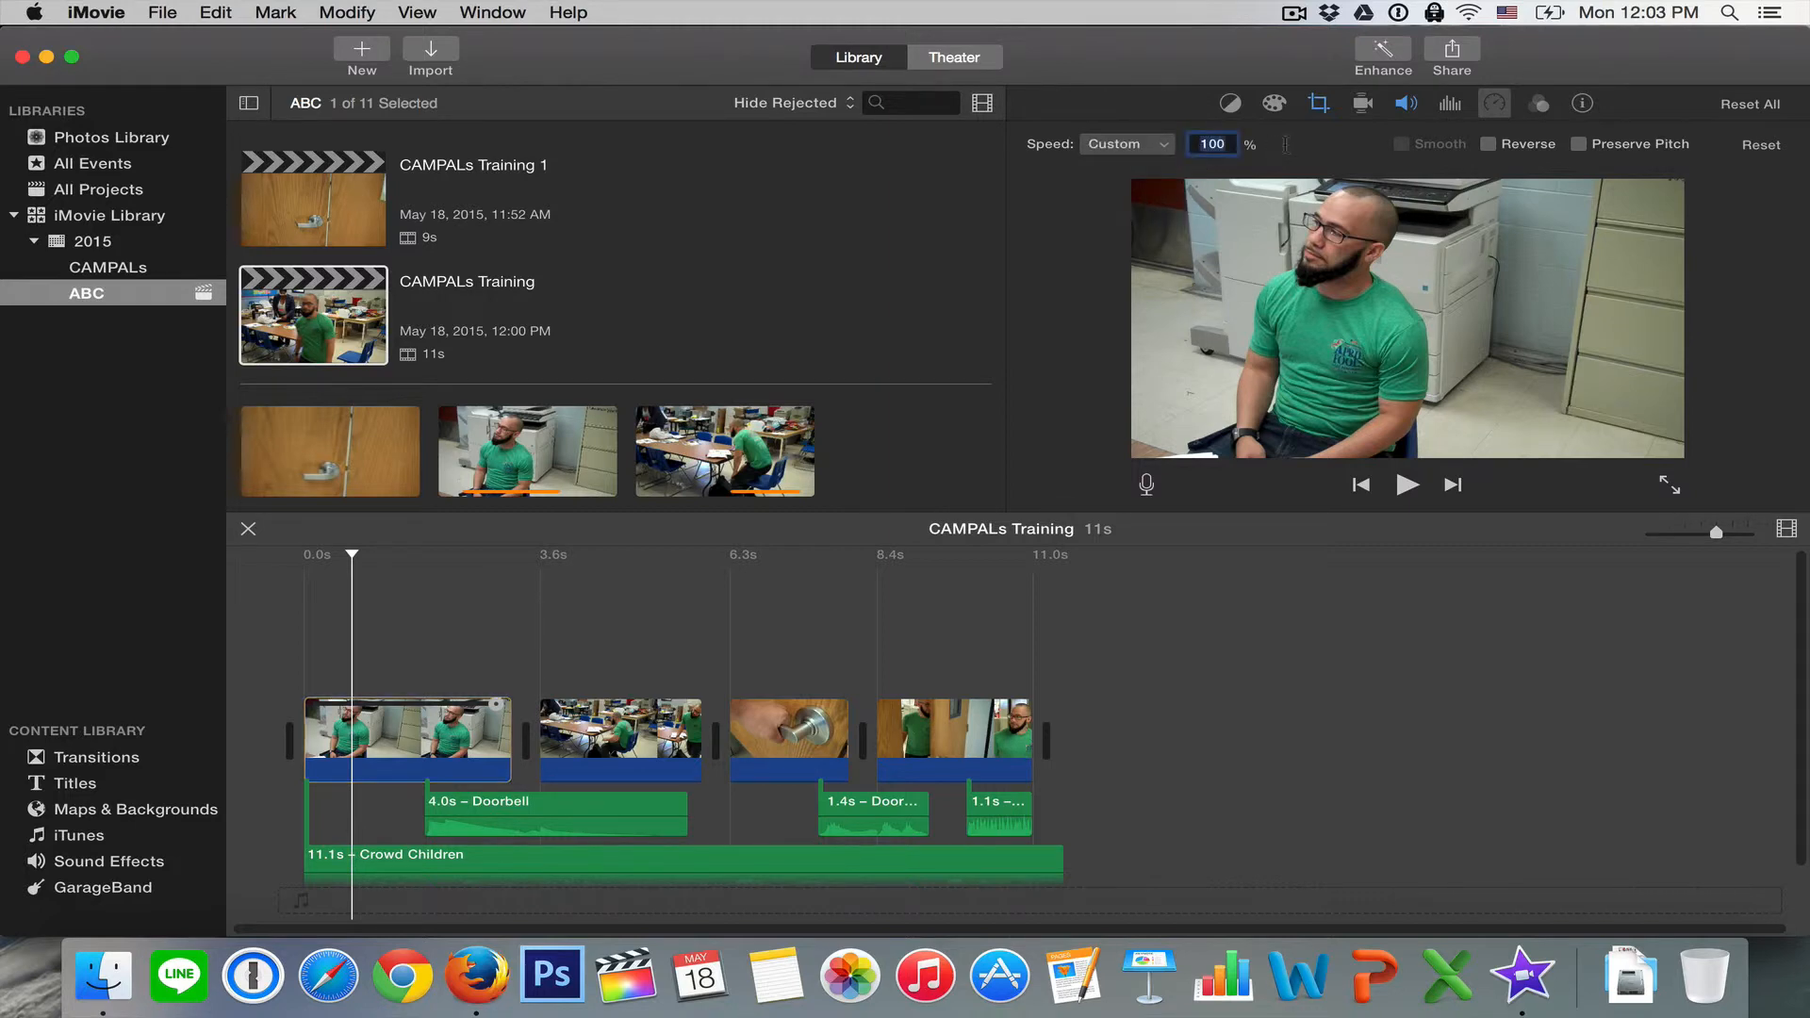
click(1150, 146)
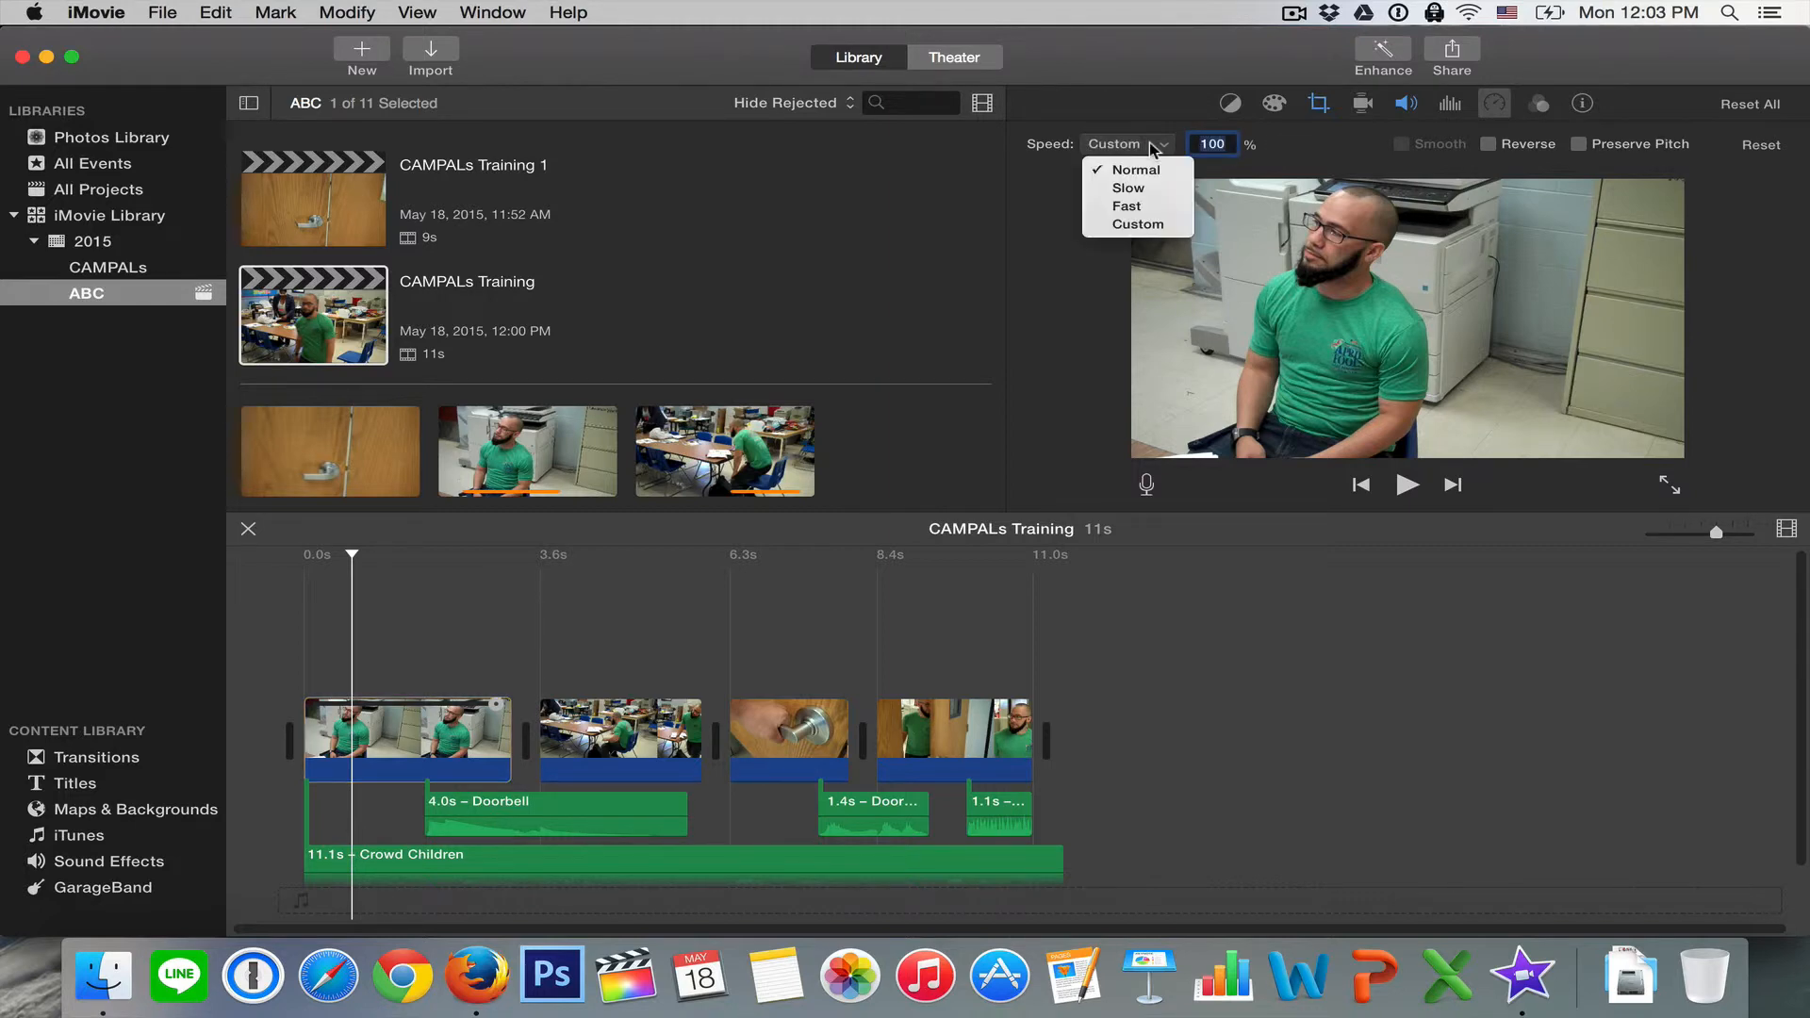
click(1146, 167)
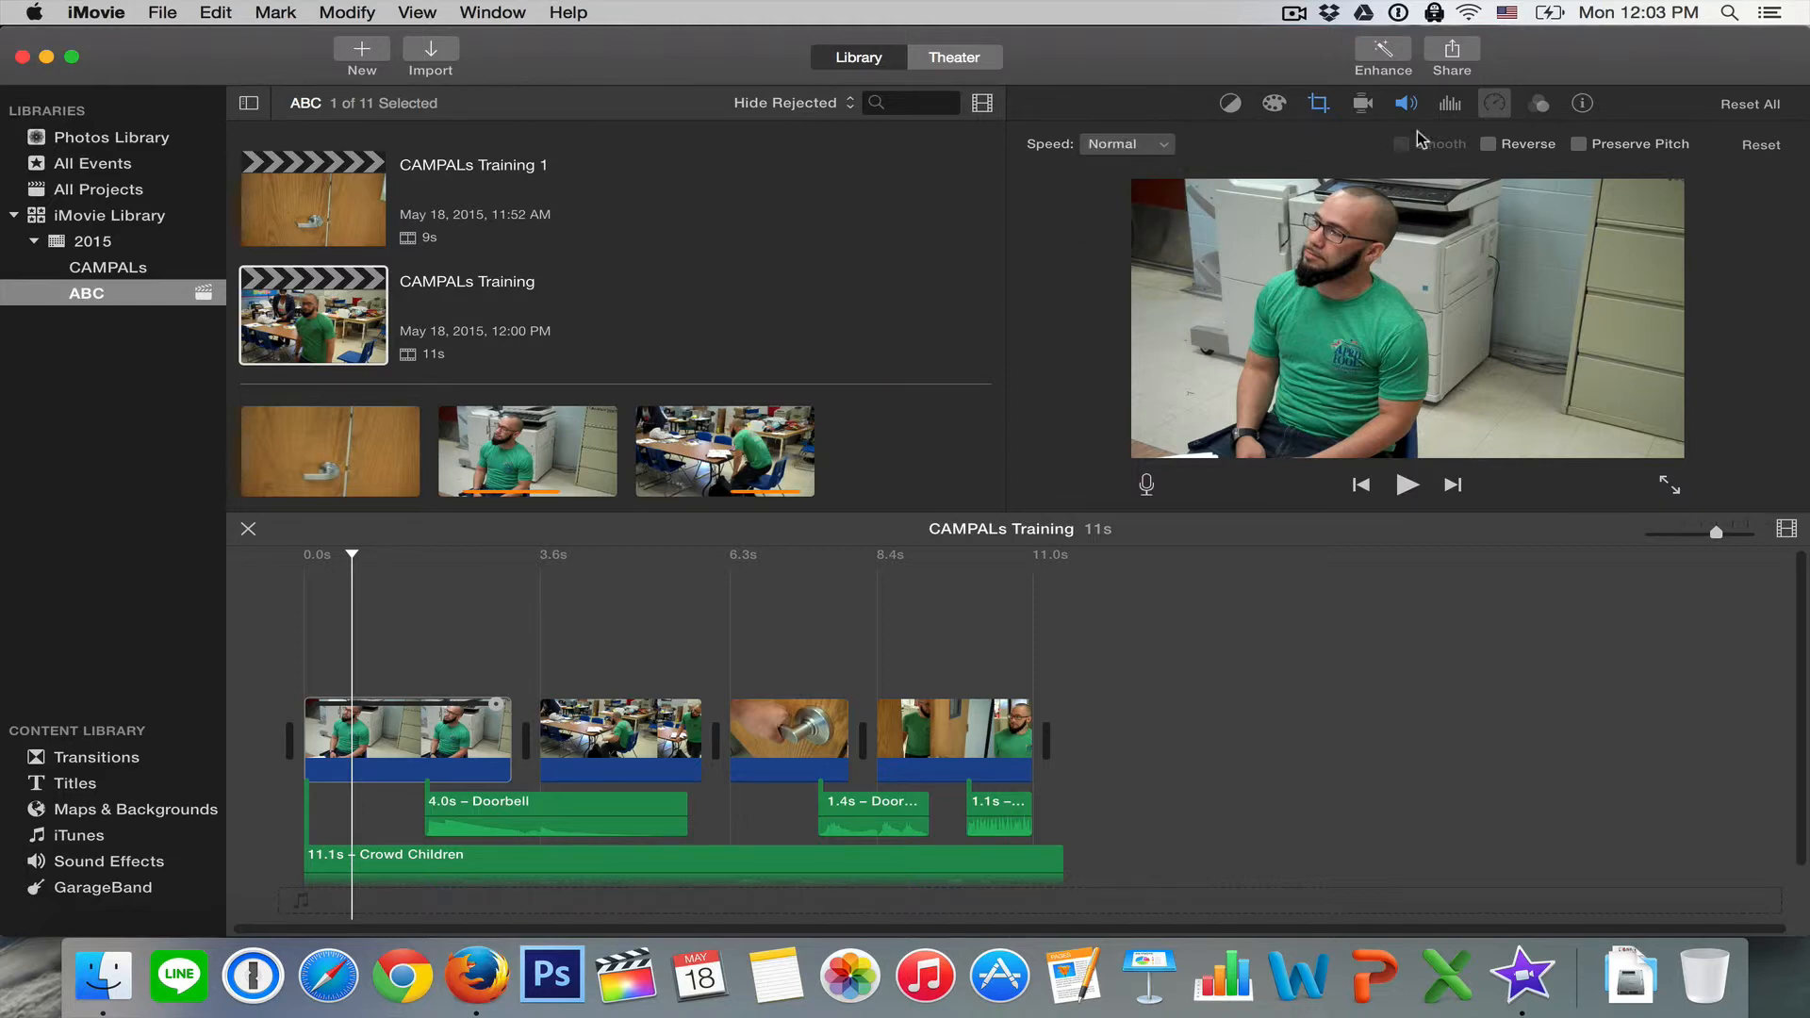
- Try the Negative video effect on the first clip, play it back, and reset the clip's effects
click(1543, 108)
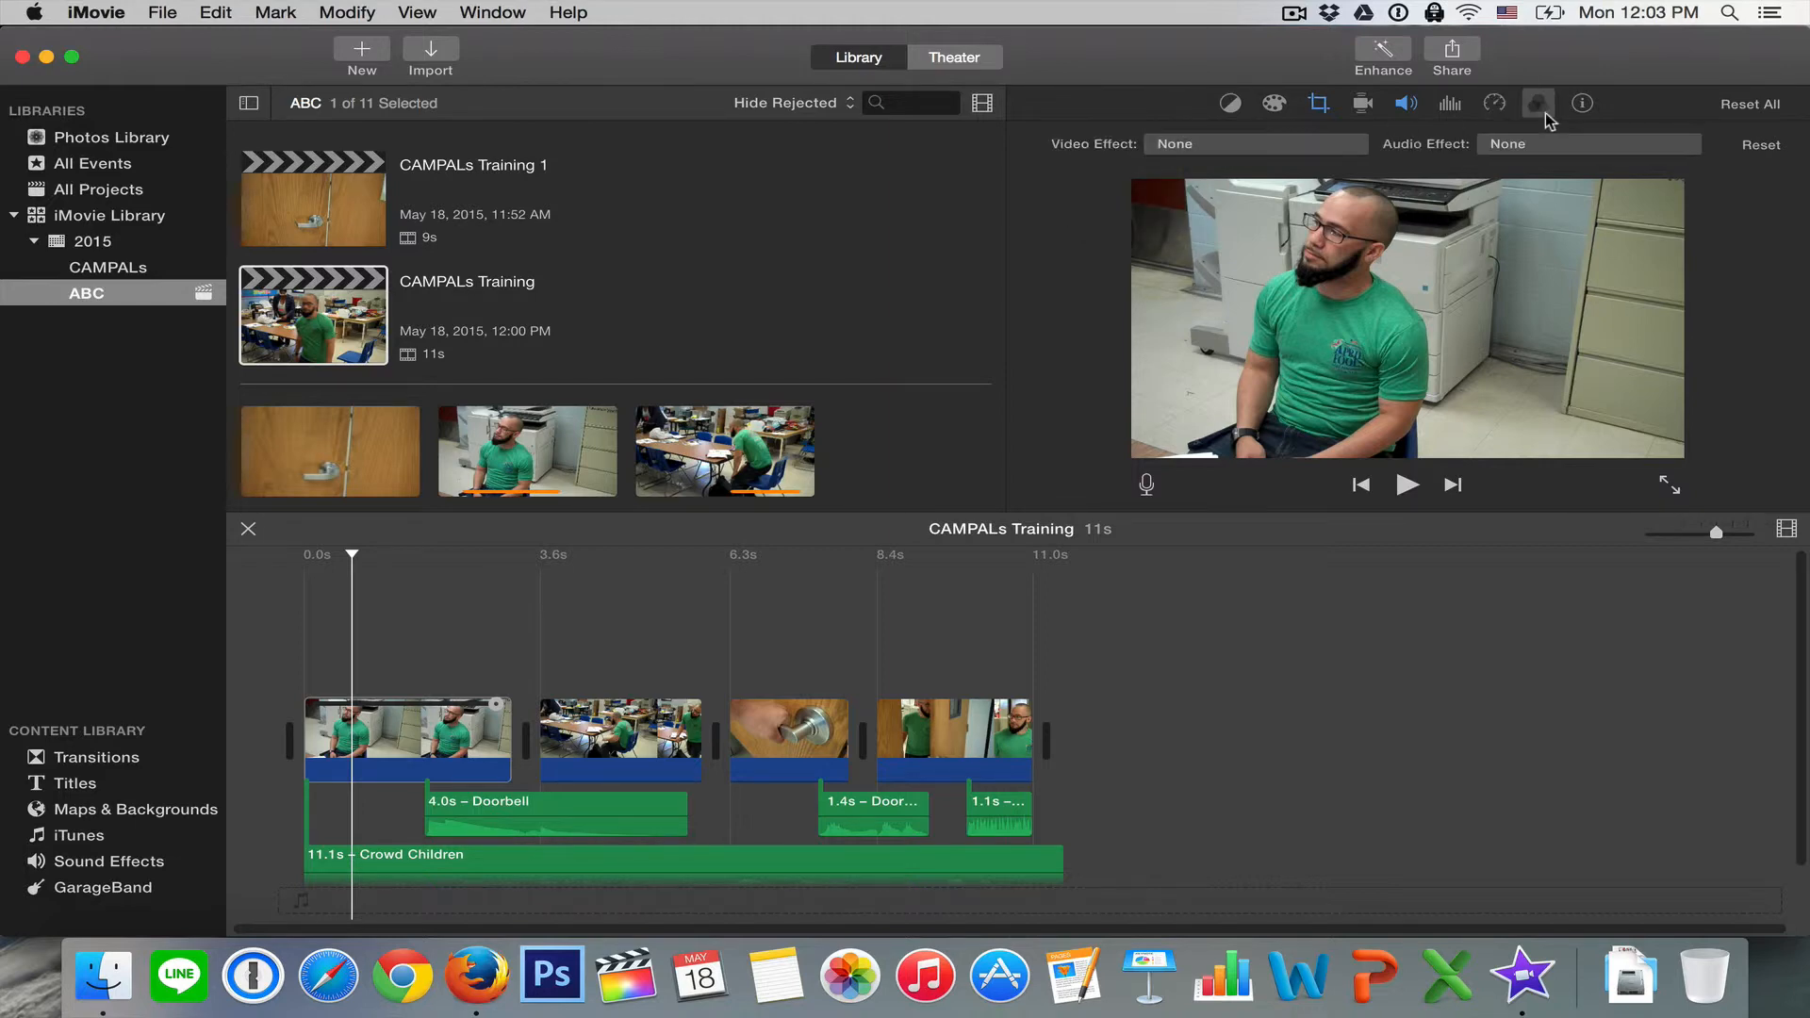
click(1181, 147)
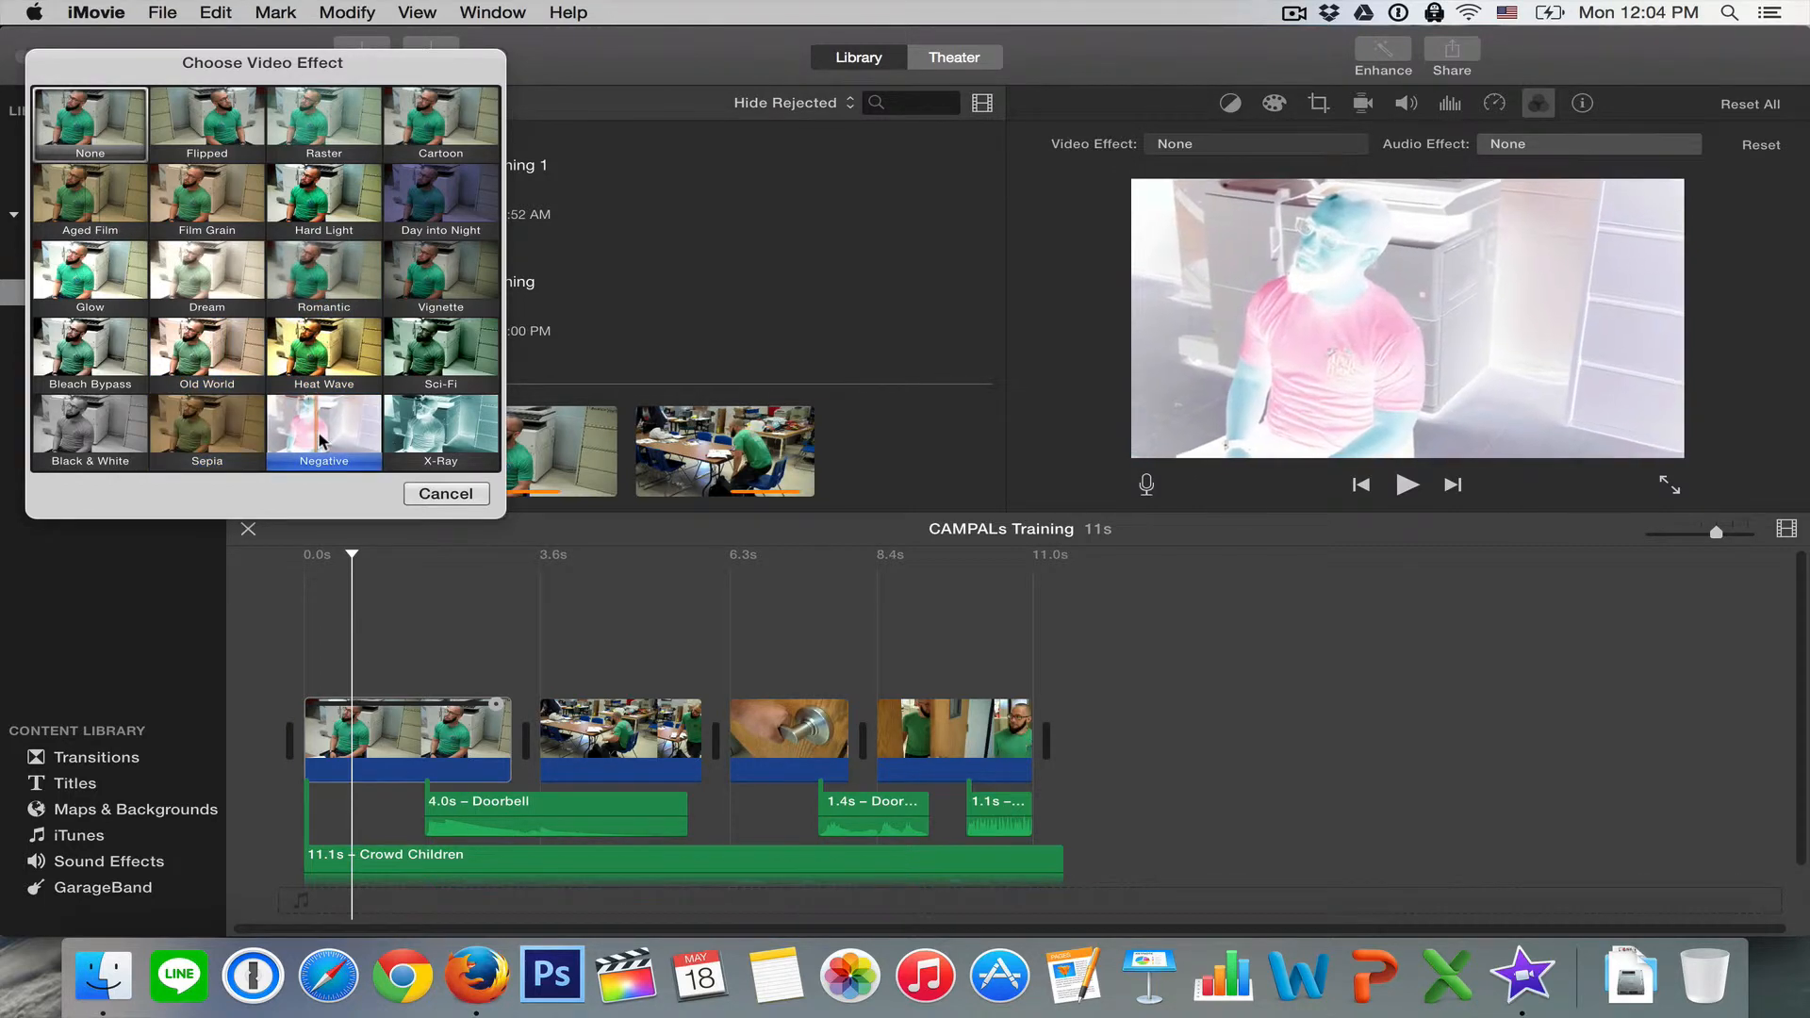
key(Escape)
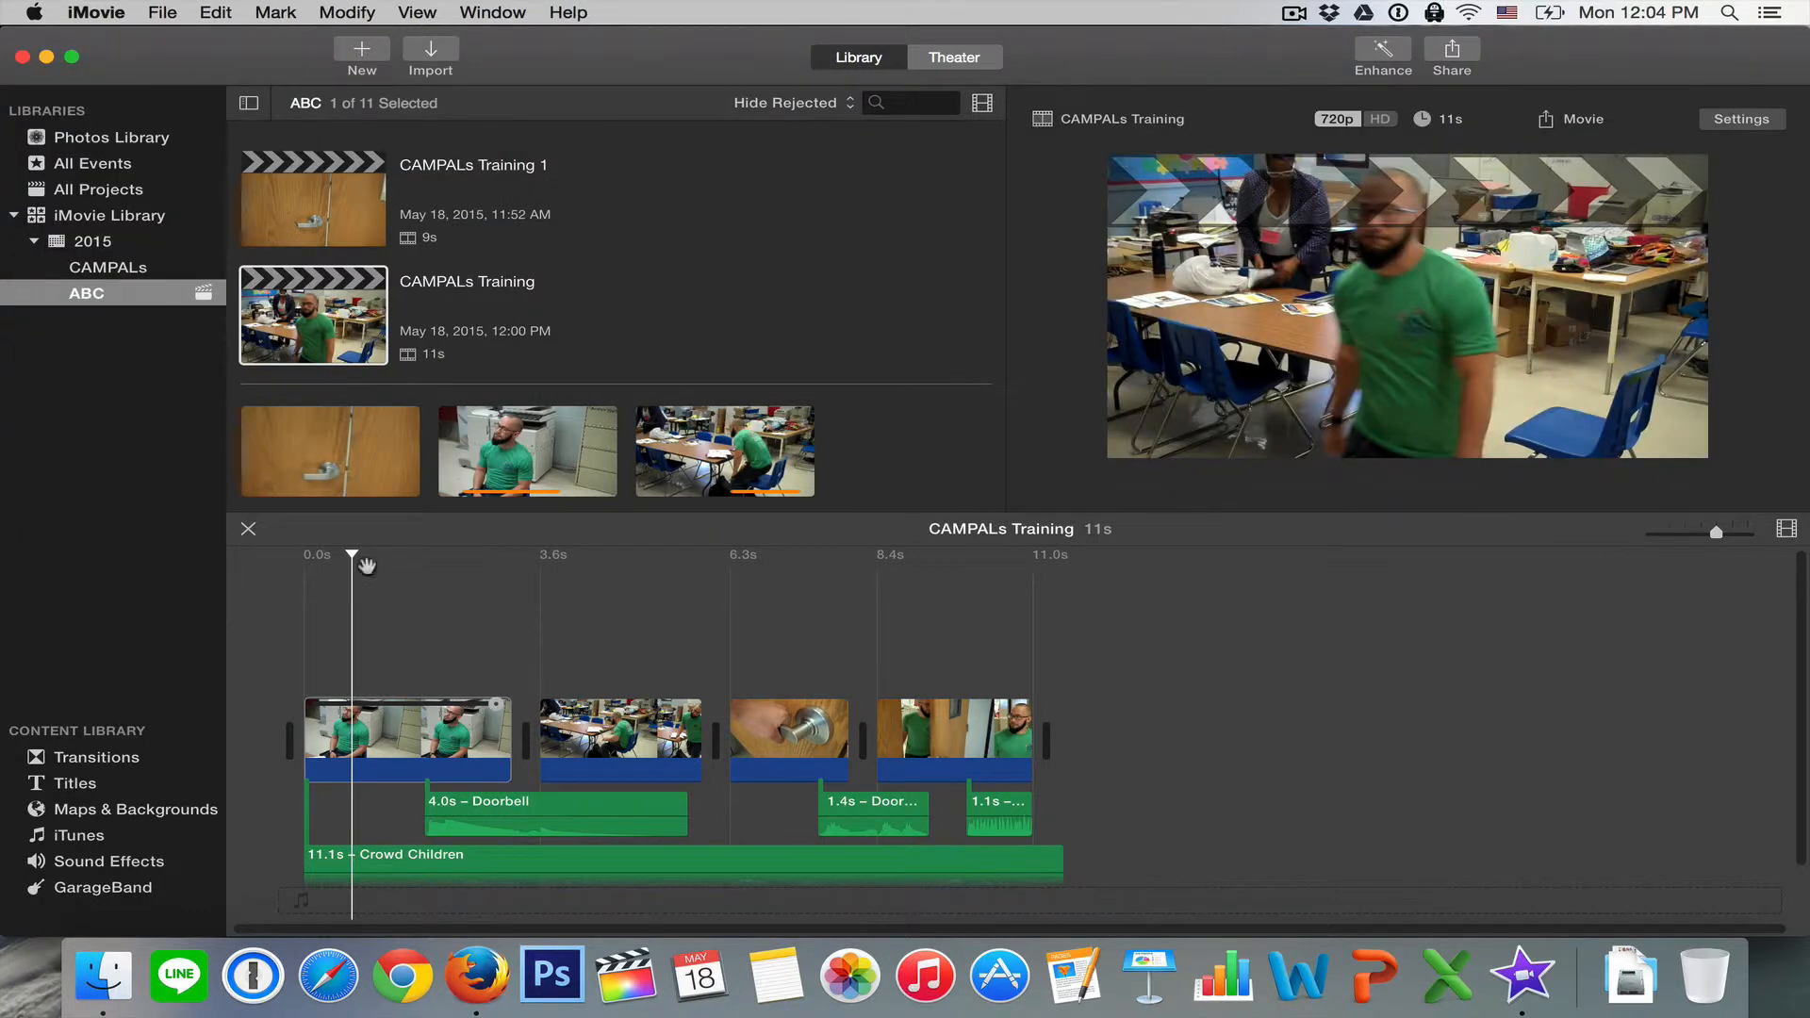
key(space)
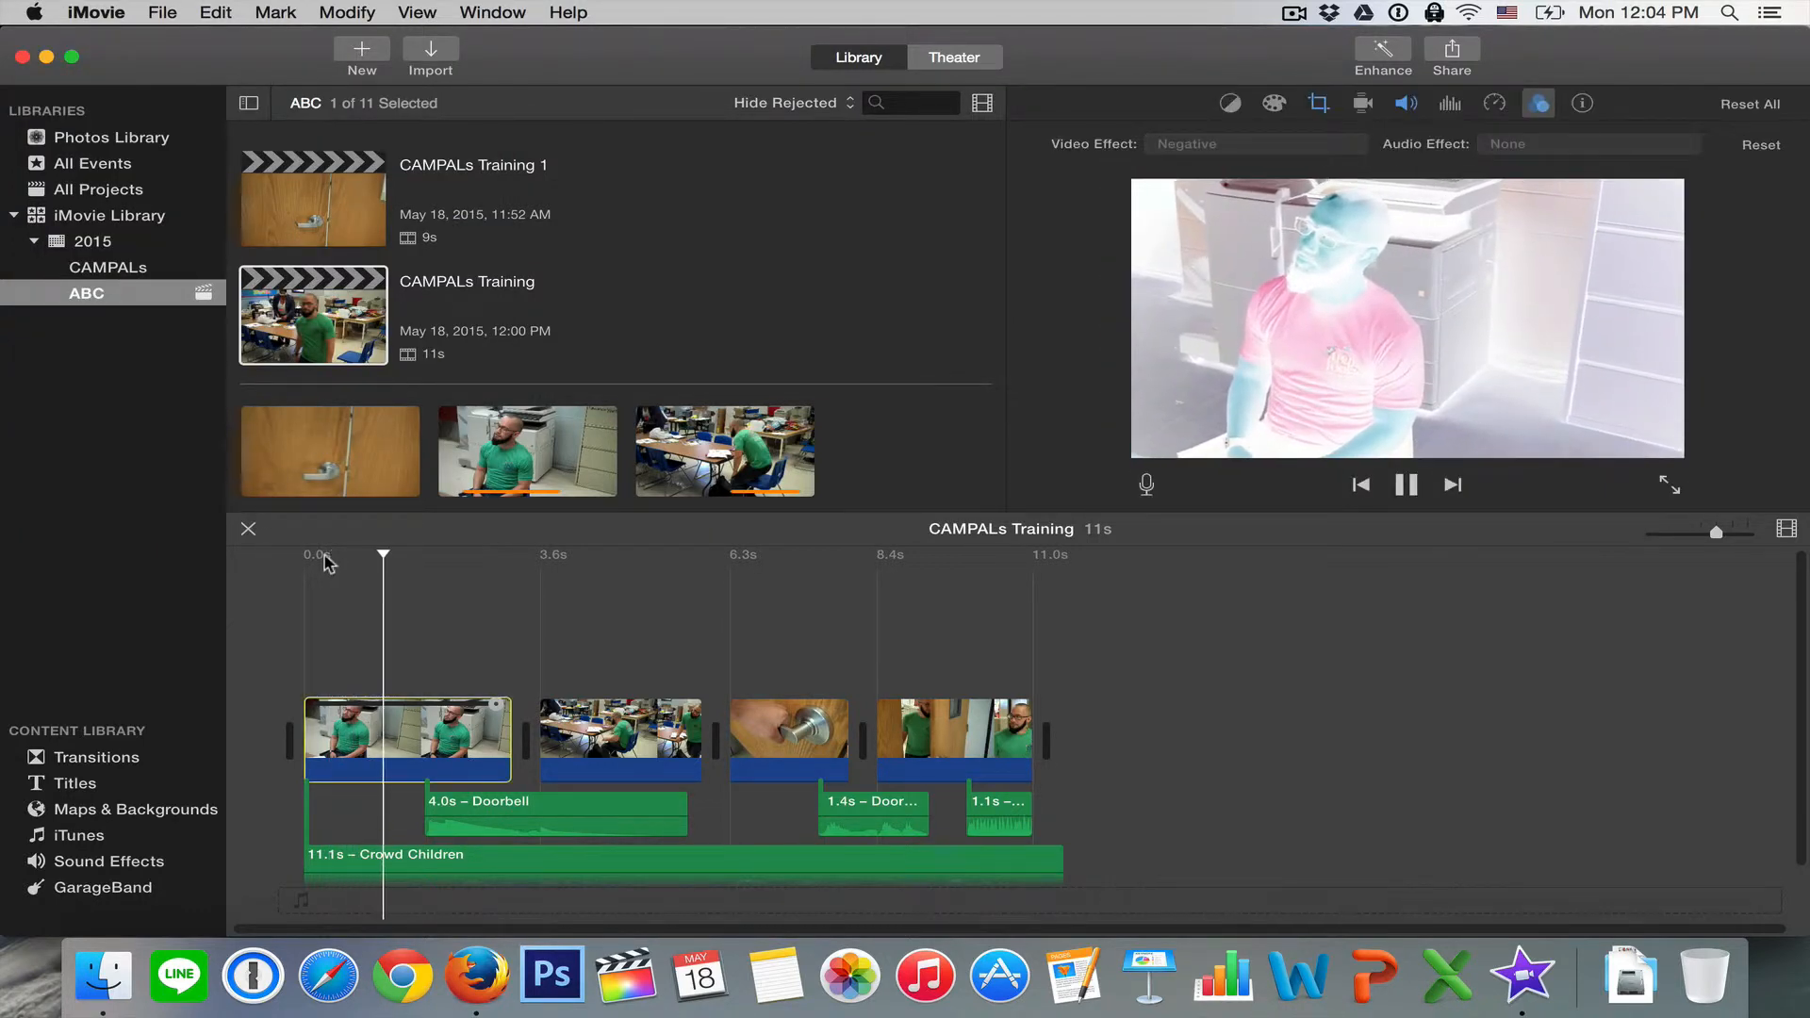
key(space)
click(374, 721)
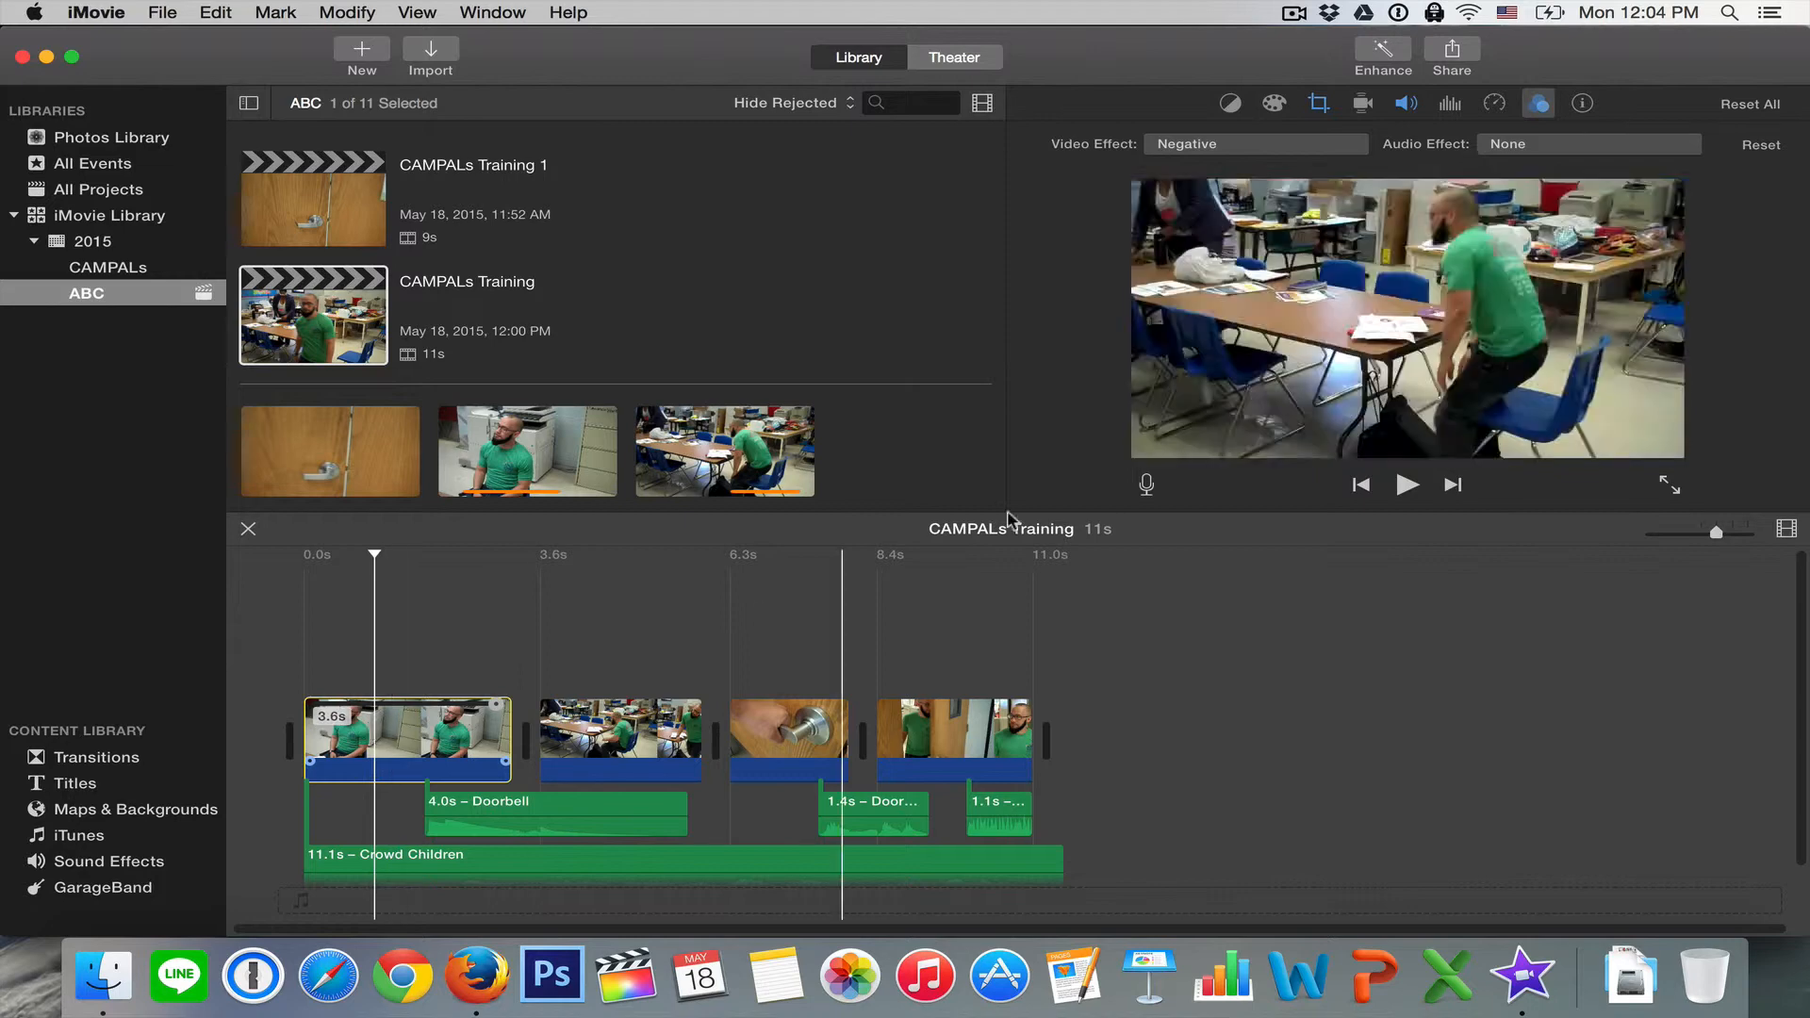
click(1747, 146)
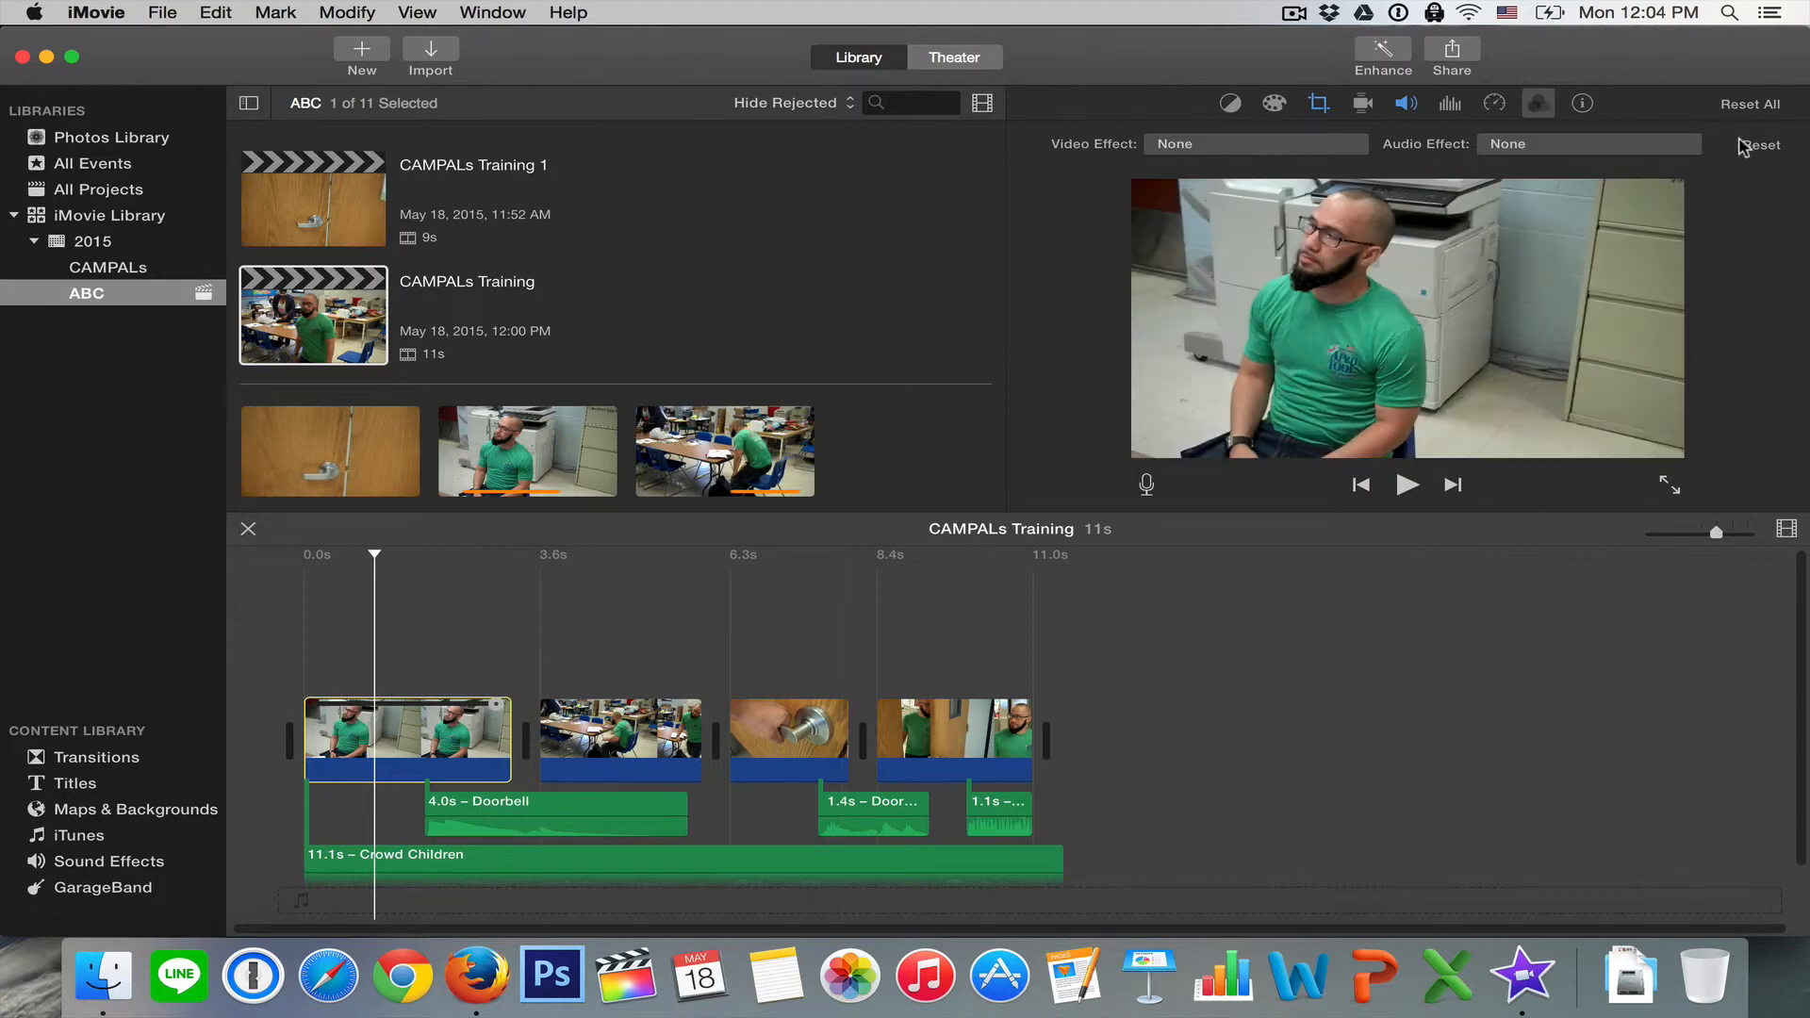
- Look through the audio effects without choosing one, and view the first clip's information
click(1552, 144)
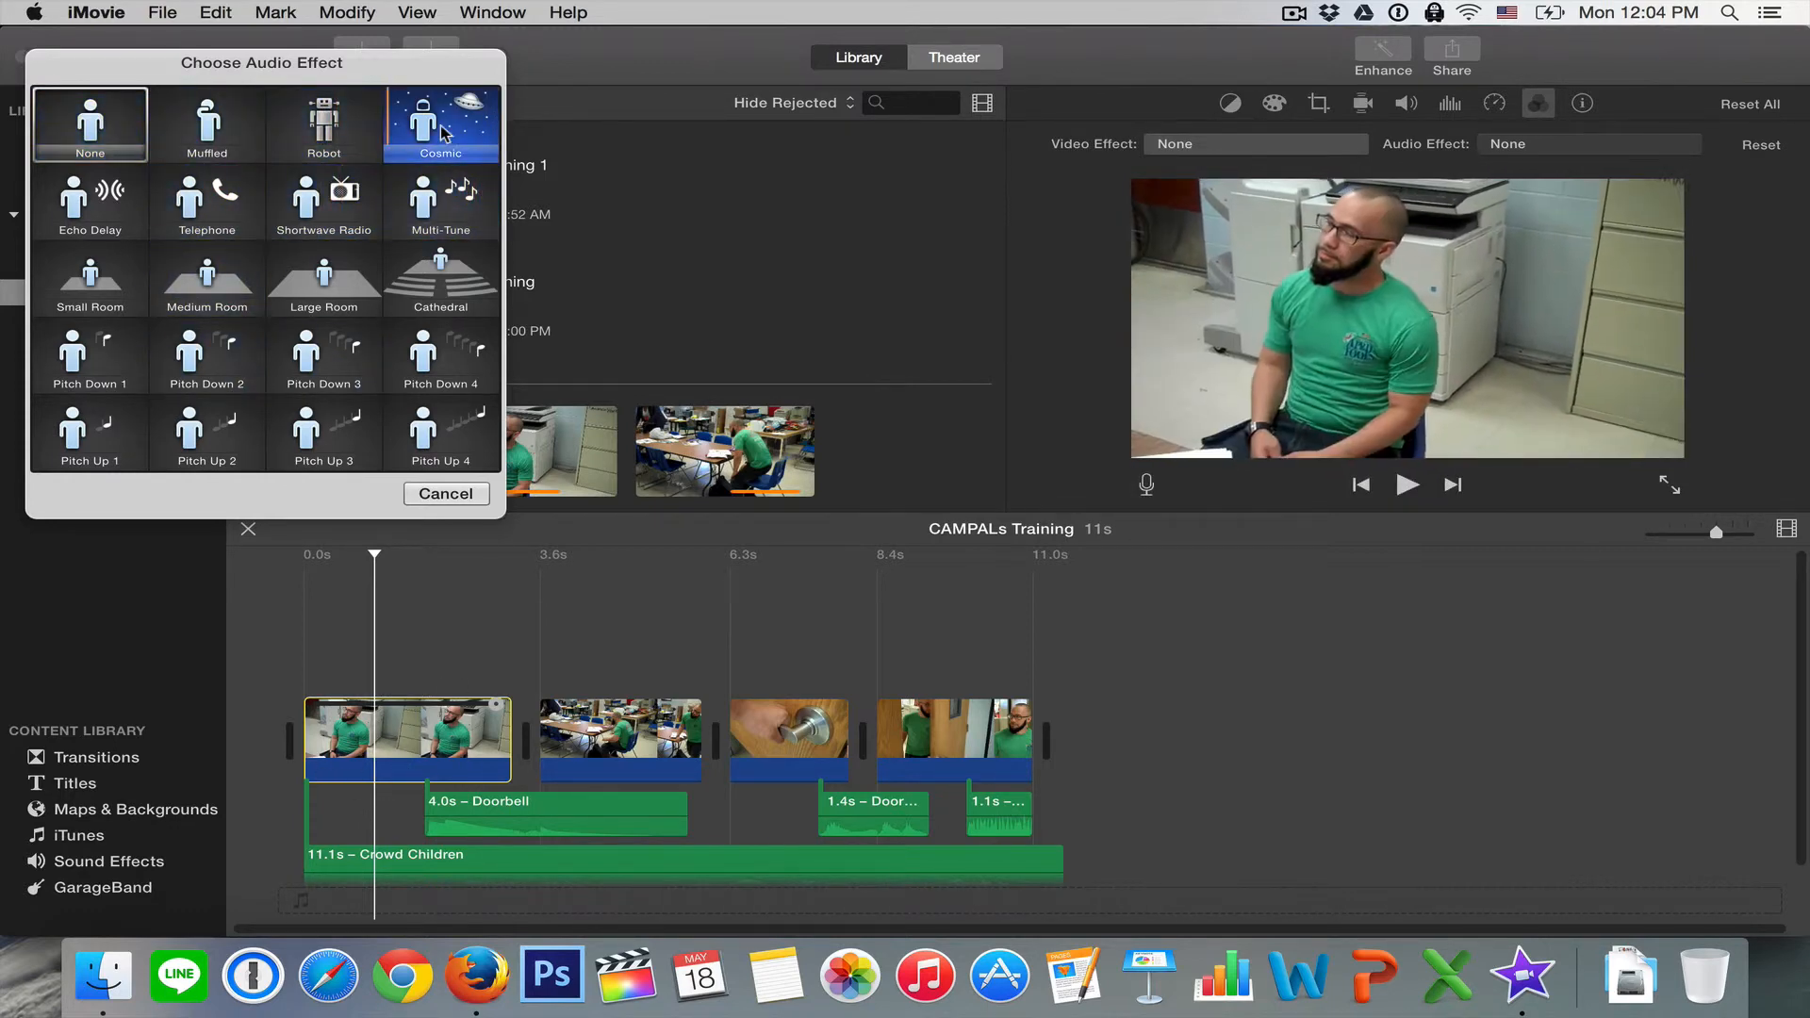
click(444, 497)
click(1583, 106)
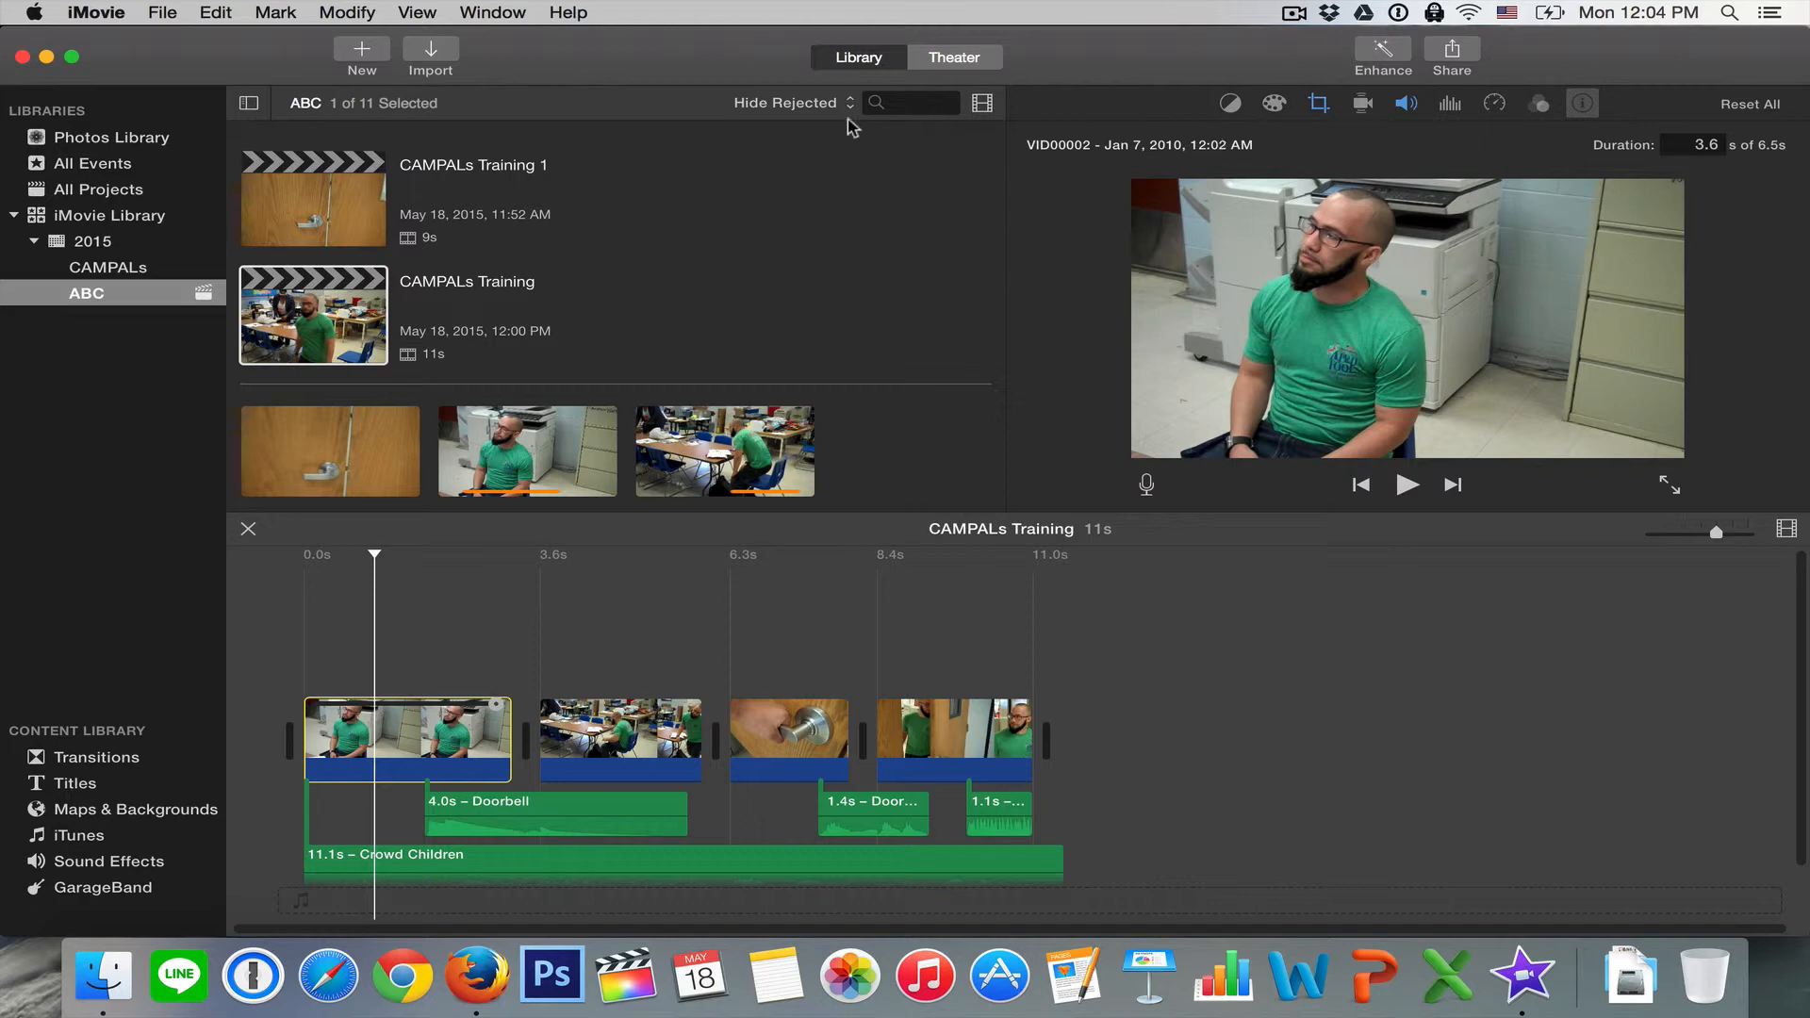
- Try to export the movie to the Desktop as a file named CAMPALs Training, at 1280 x 720 and High quality, without replacing the existing file
click(1453, 52)
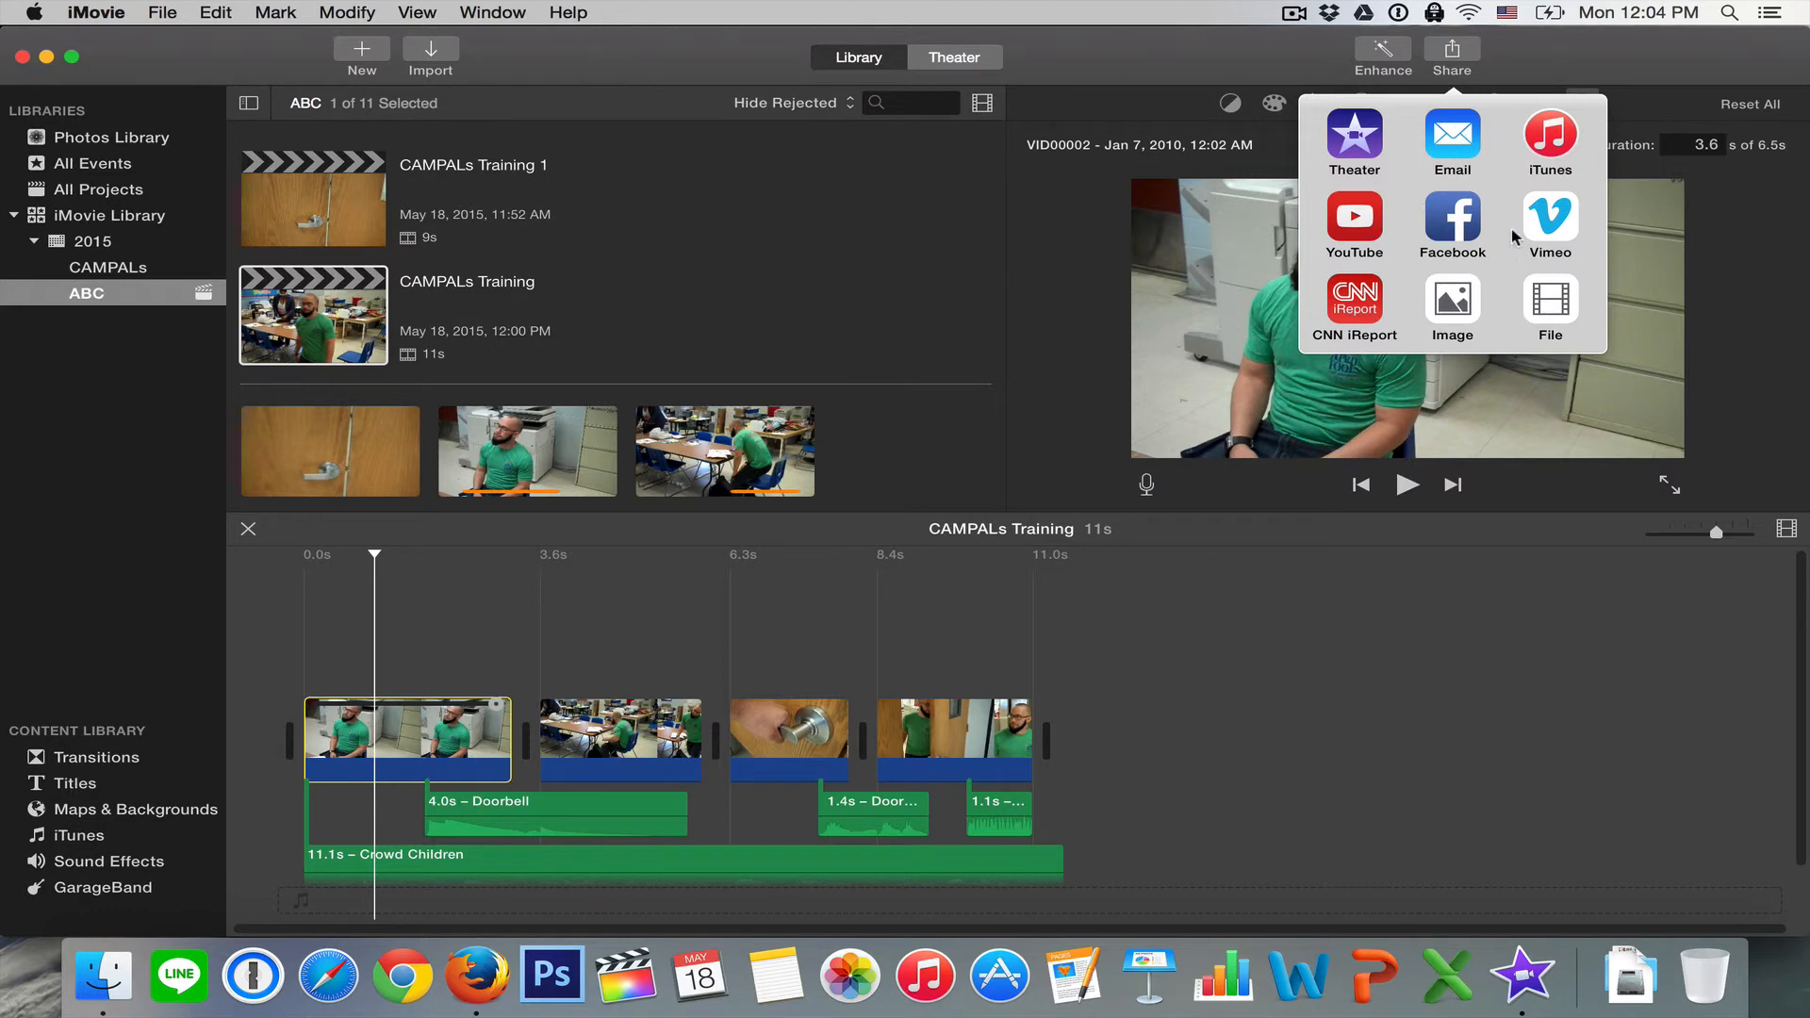
click(1550, 300)
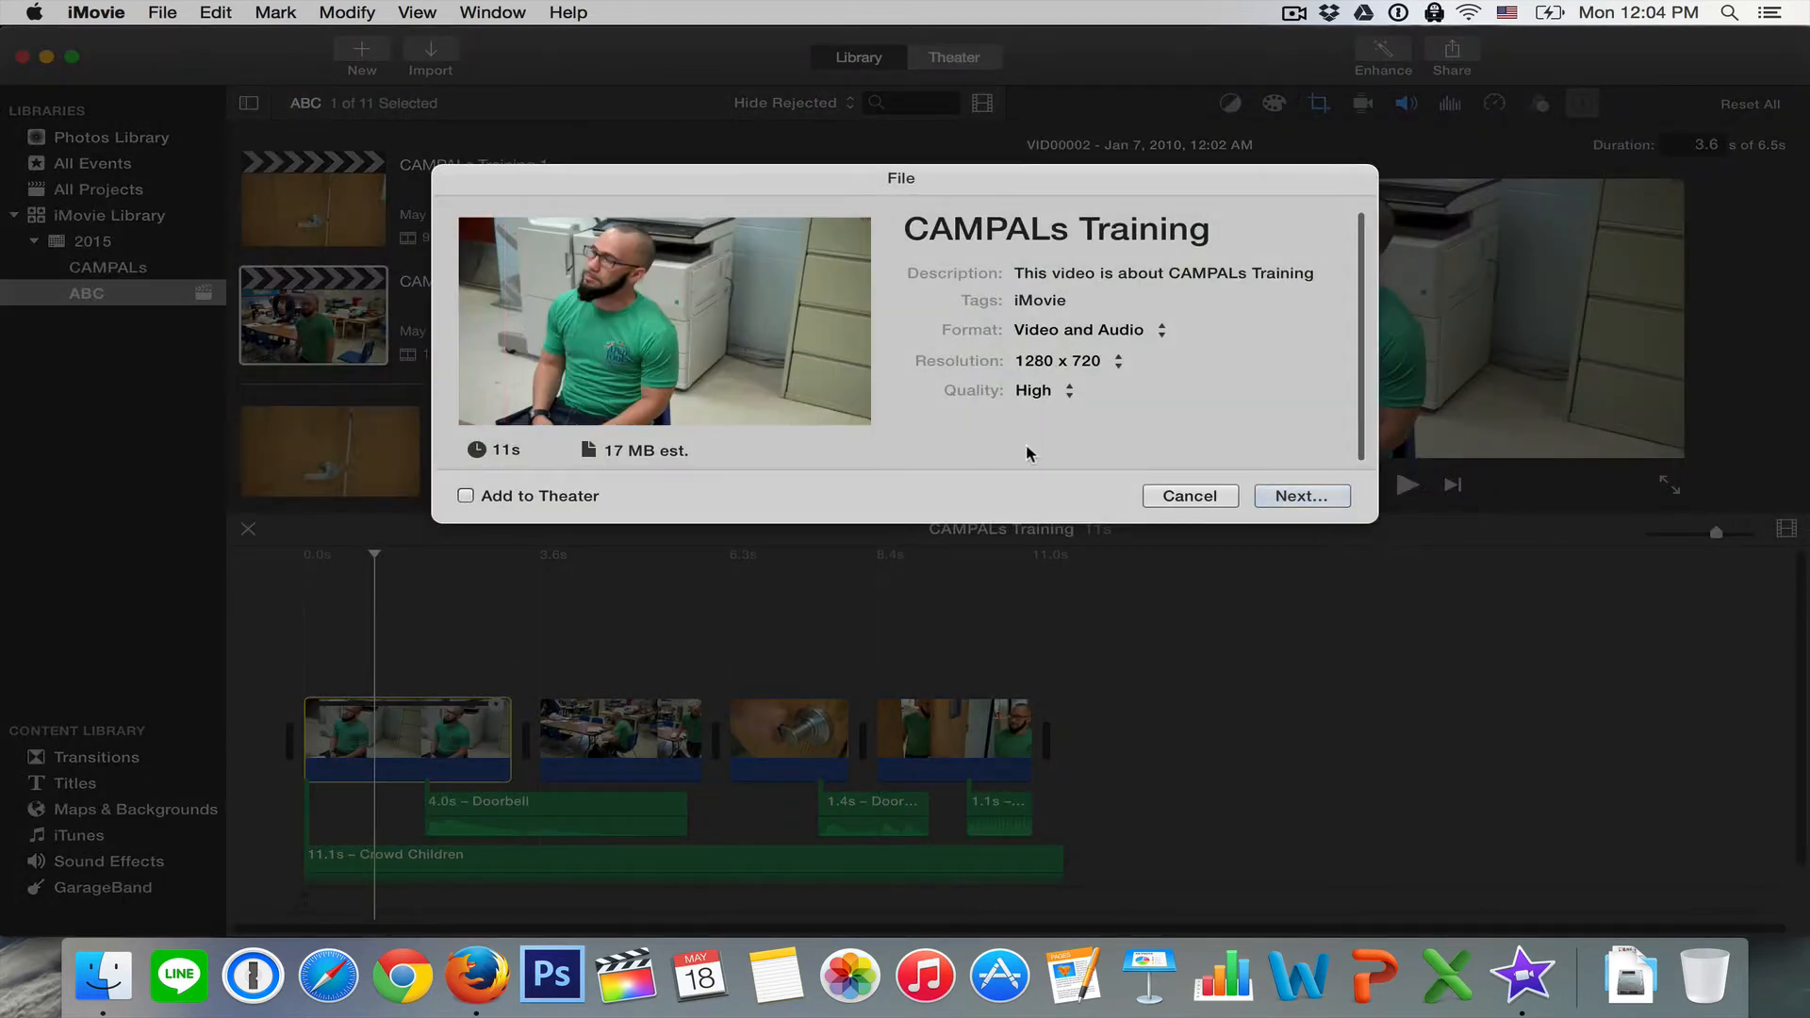
click(1281, 496)
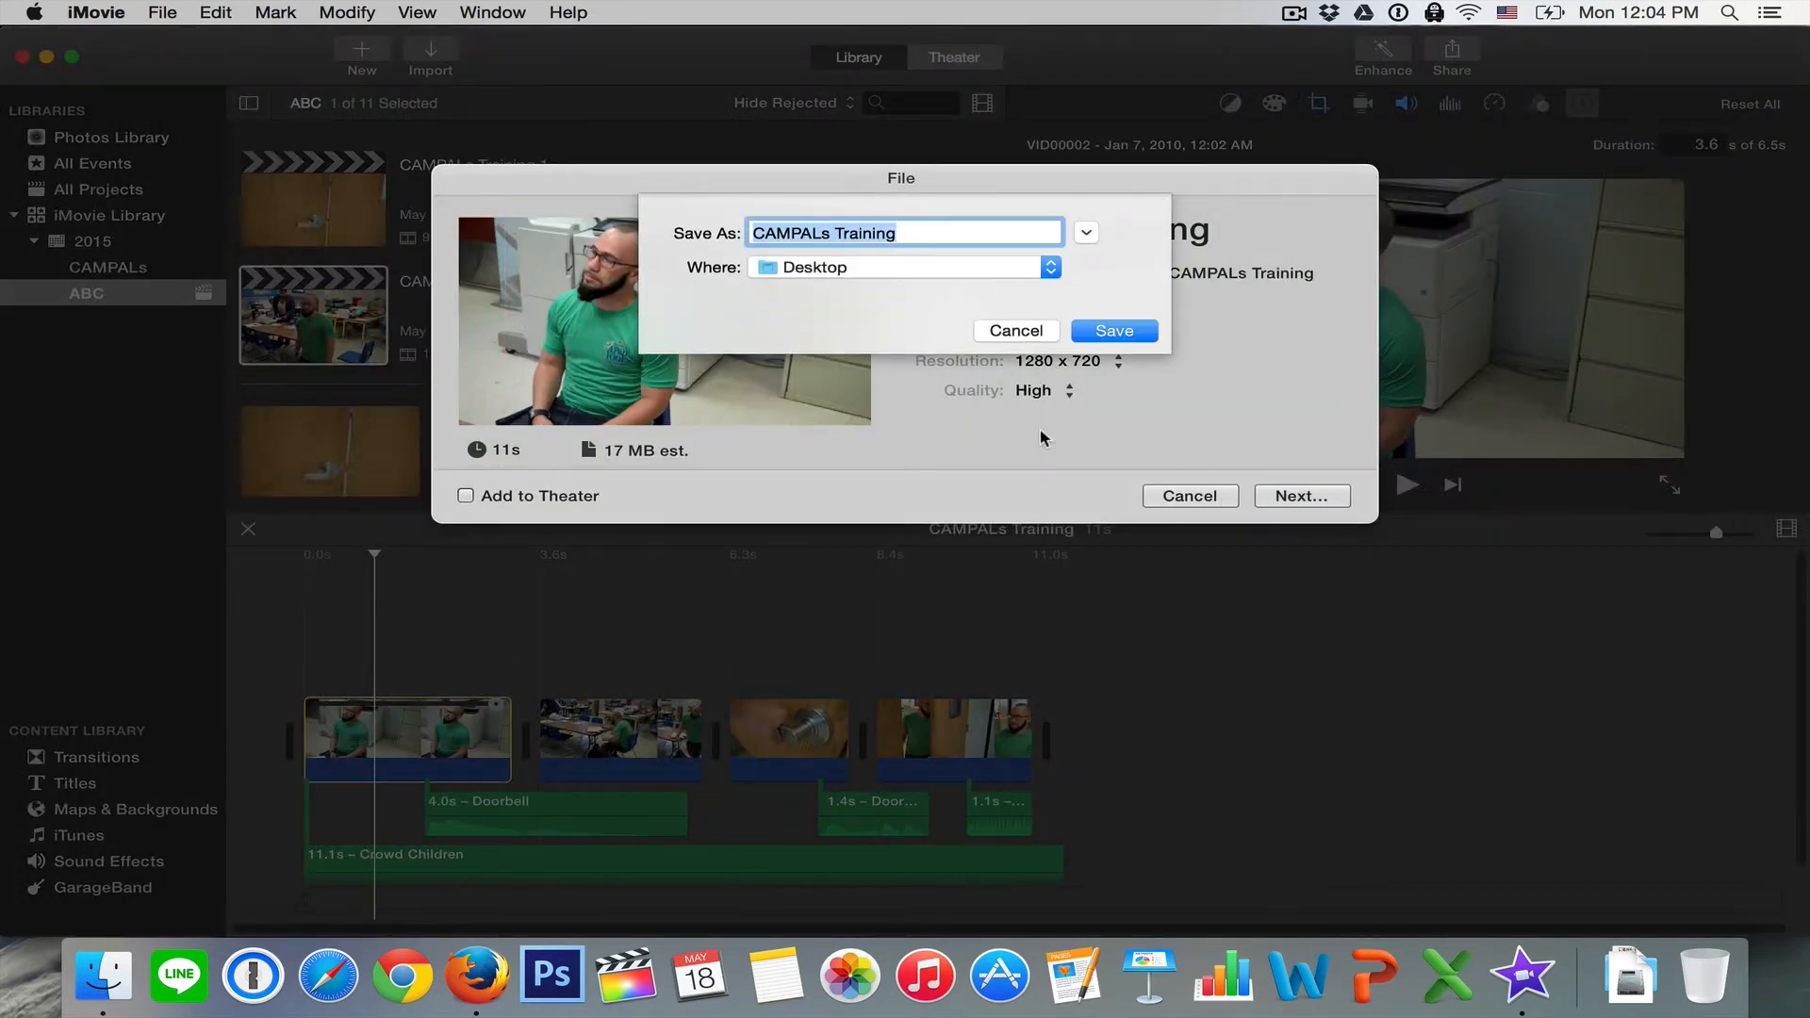
click(1086, 326)
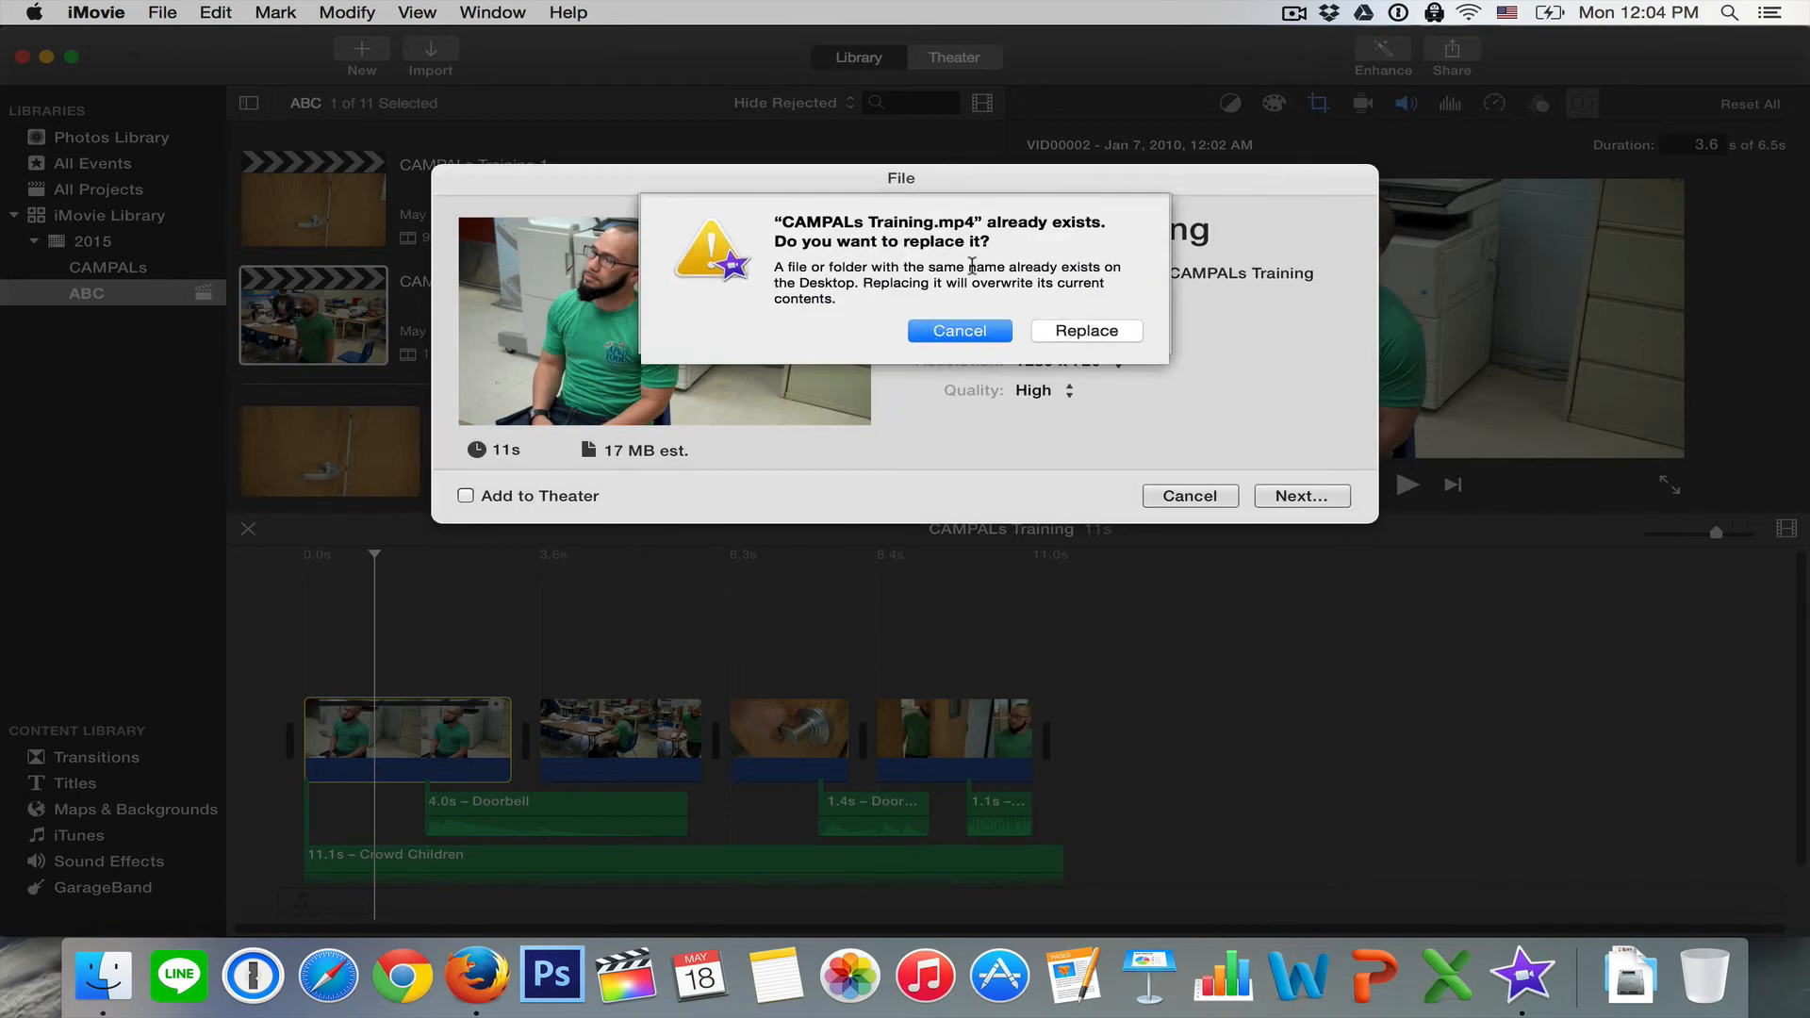
click(971, 335)
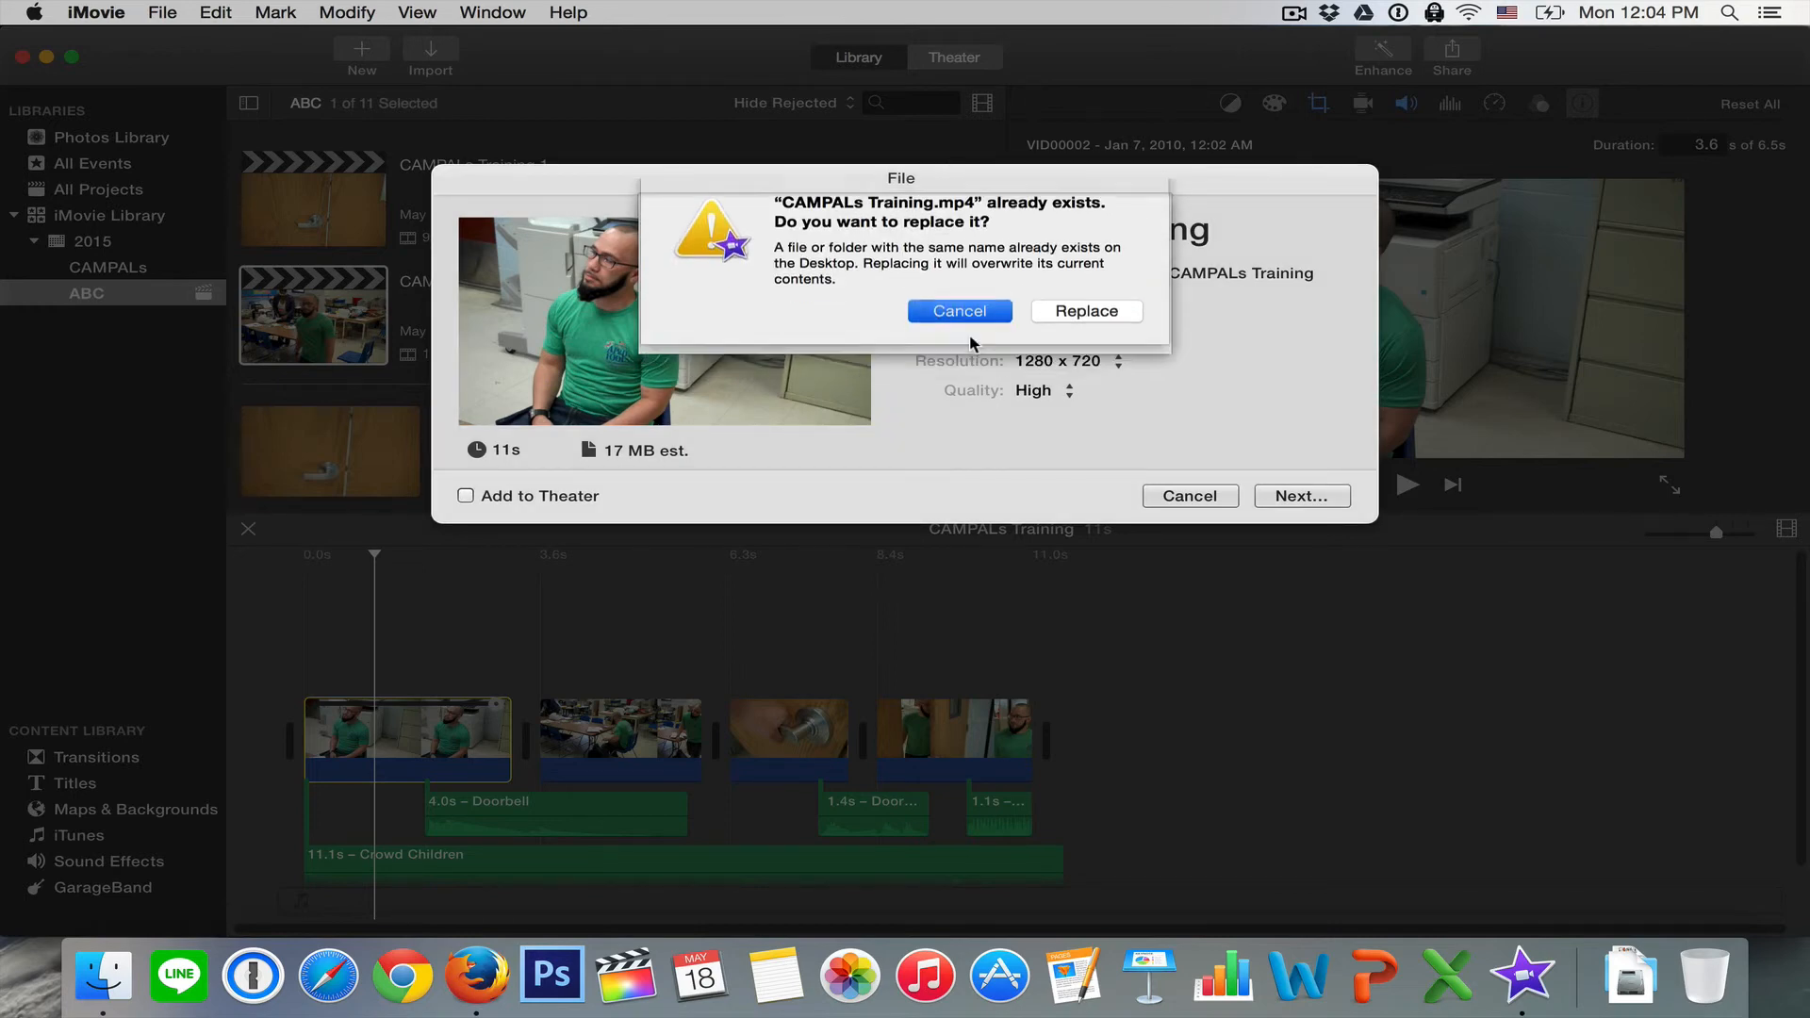
click(1005, 330)
click(1186, 496)
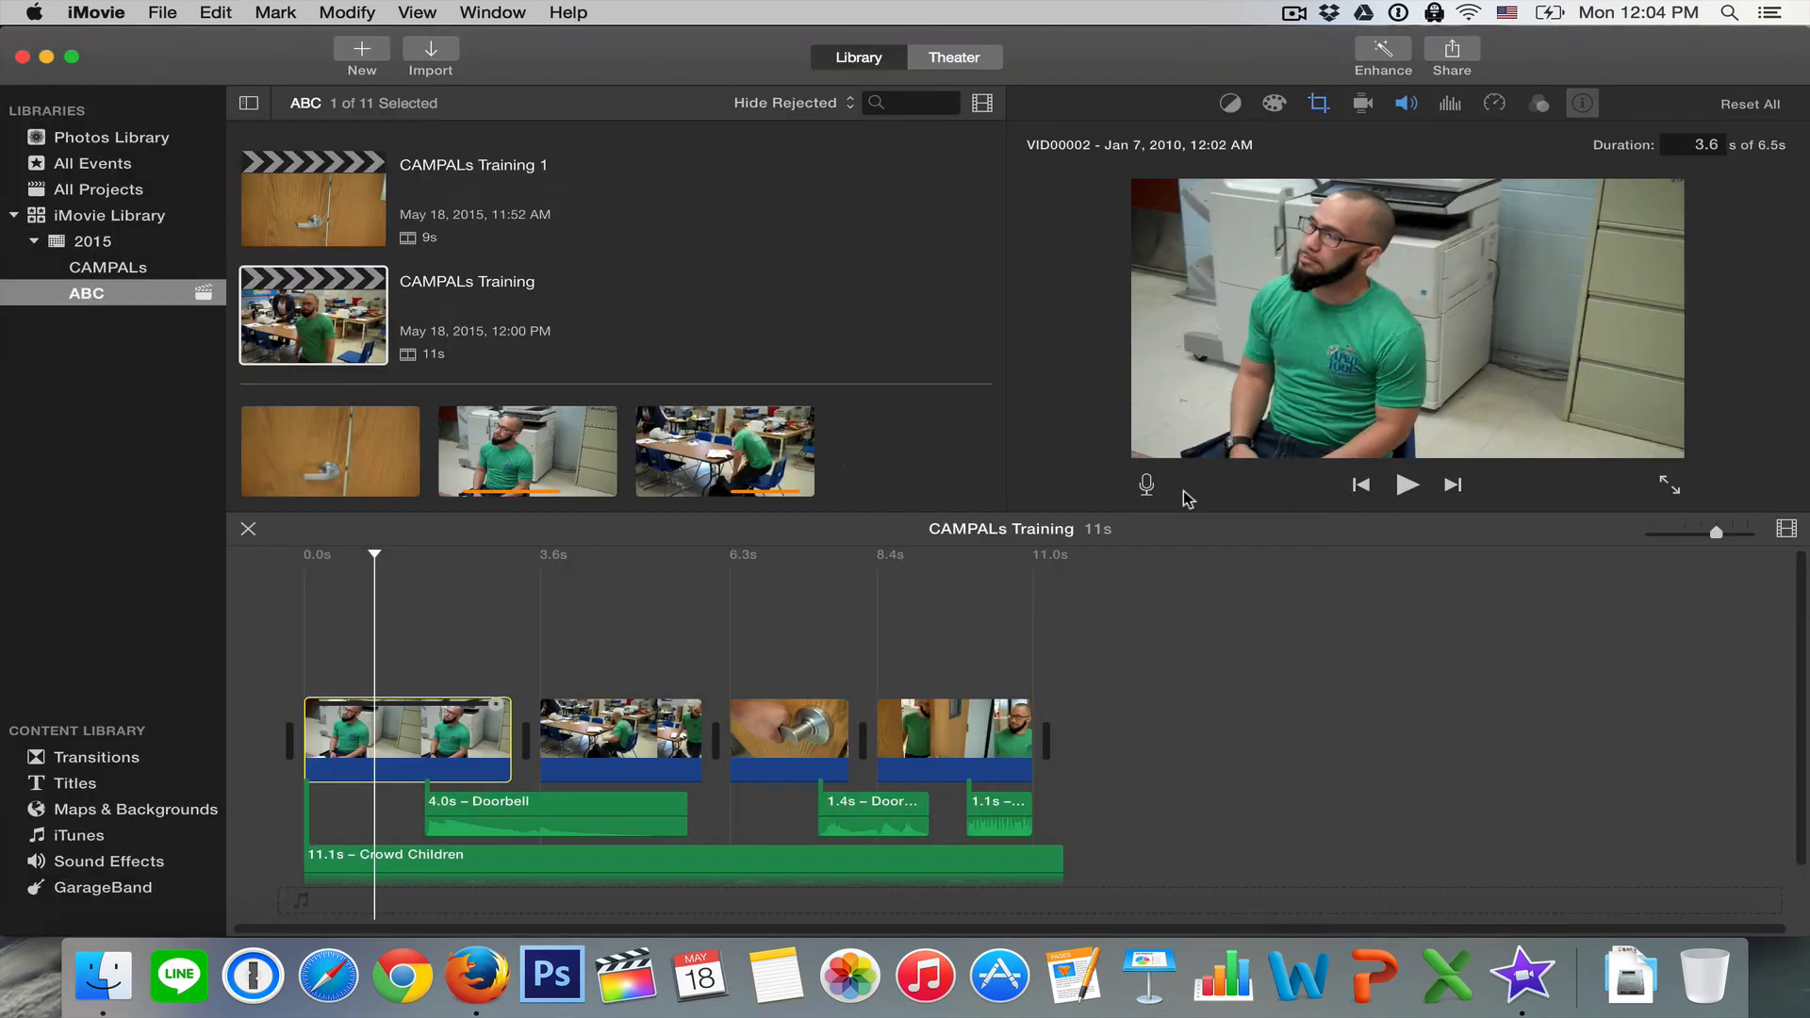